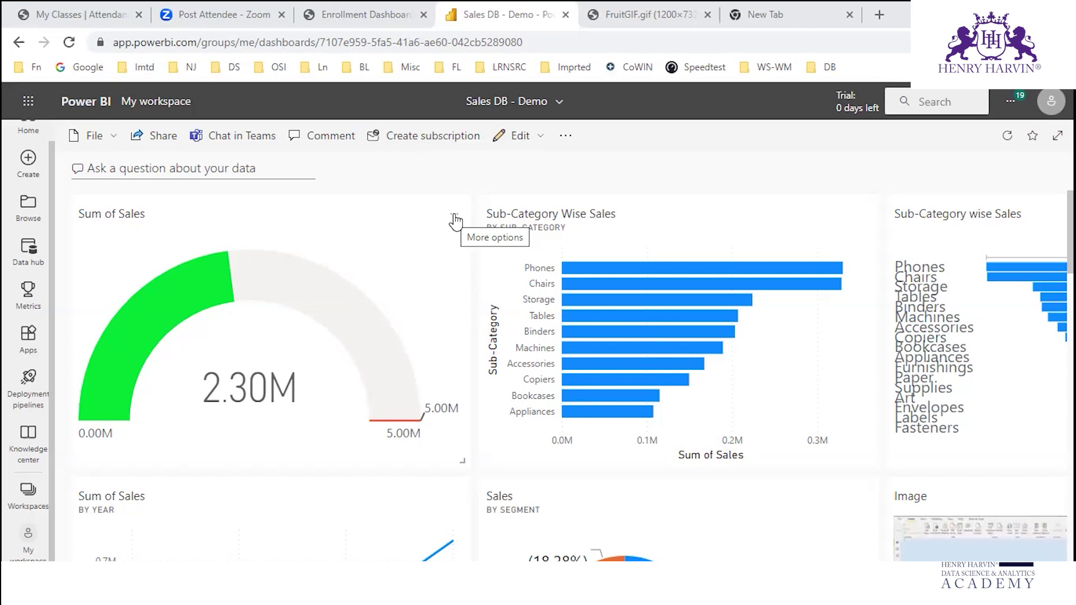
# - Look over the options available for the Sum of Sales gauge tile and mark its green arc temporarily
pyautogui.click(454, 217)
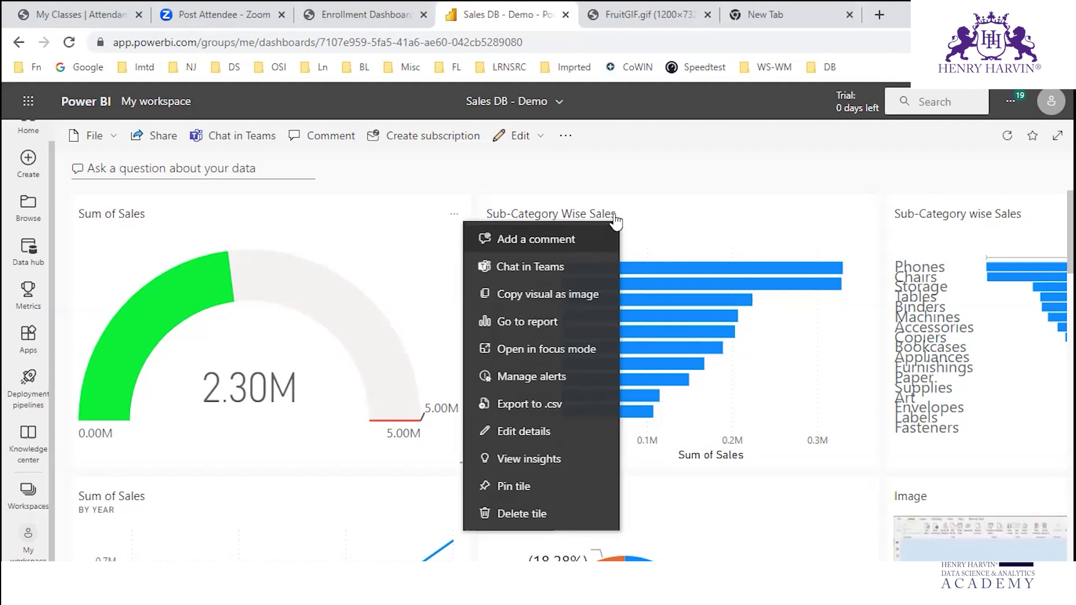
pyautogui.click(671, 164)
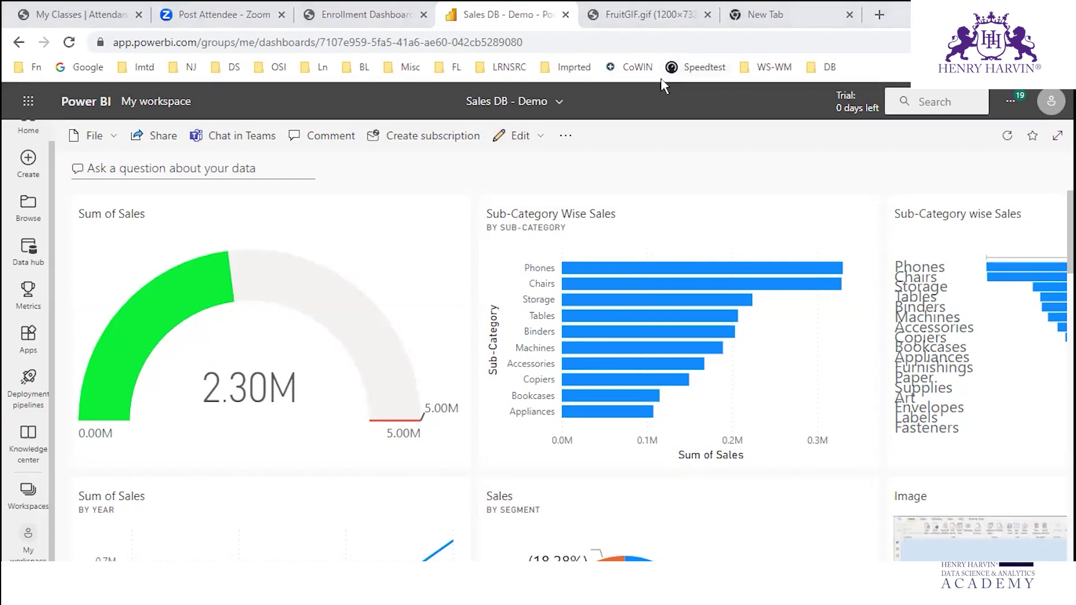
pyautogui.moveTo(186, 280); pyautogui.dragTo(231, 243)
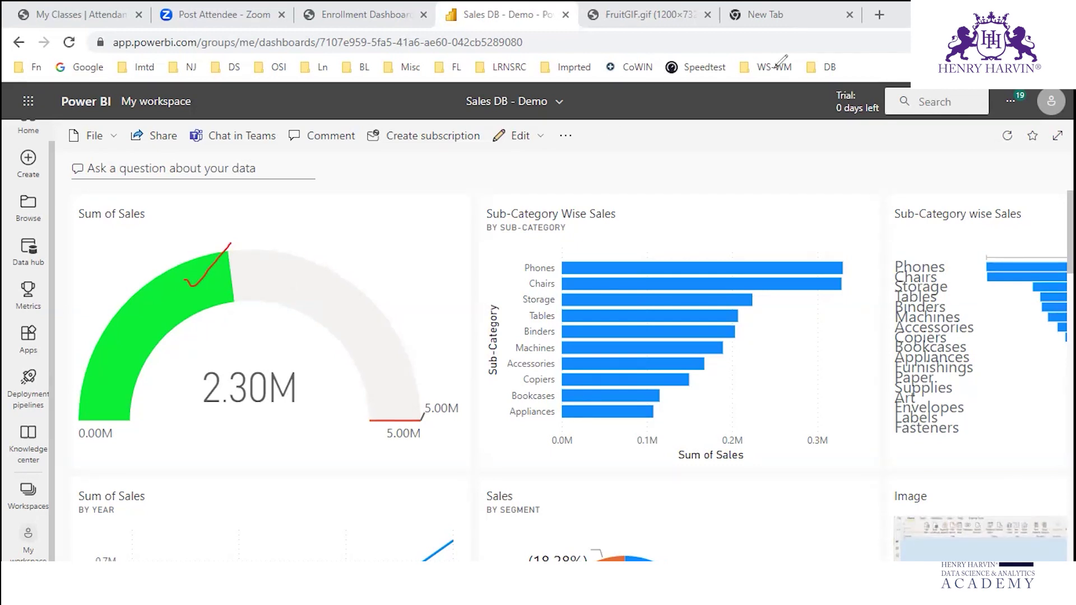
pyautogui.press('e')
# - Open the report behind the Sum of Sales gauge tile and view the options of its Sum of Sales by Year chart
pyautogui.click(453, 229)
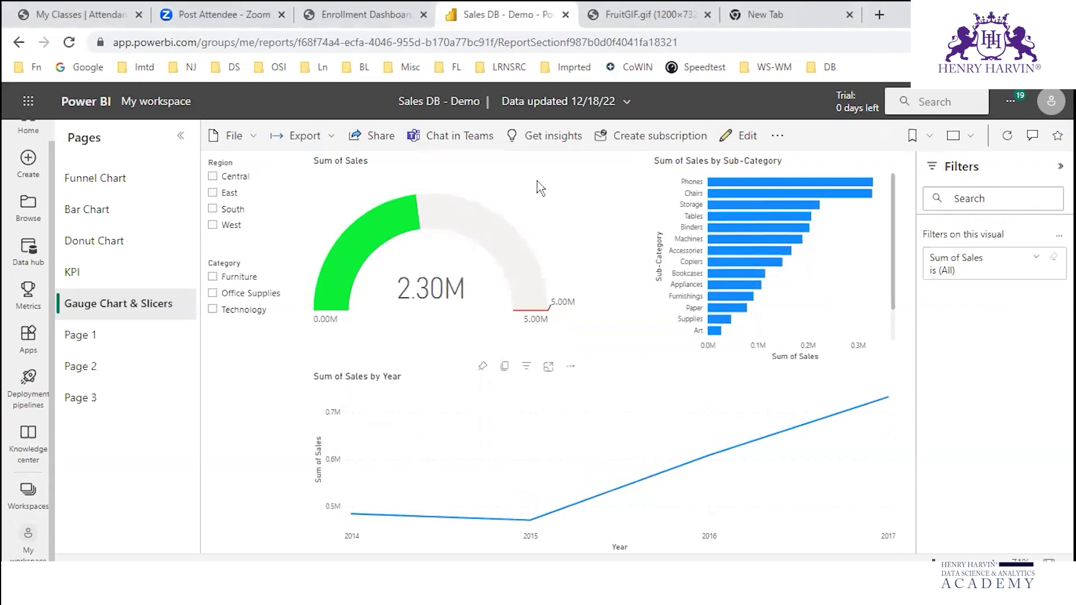
pyautogui.click(571, 369)
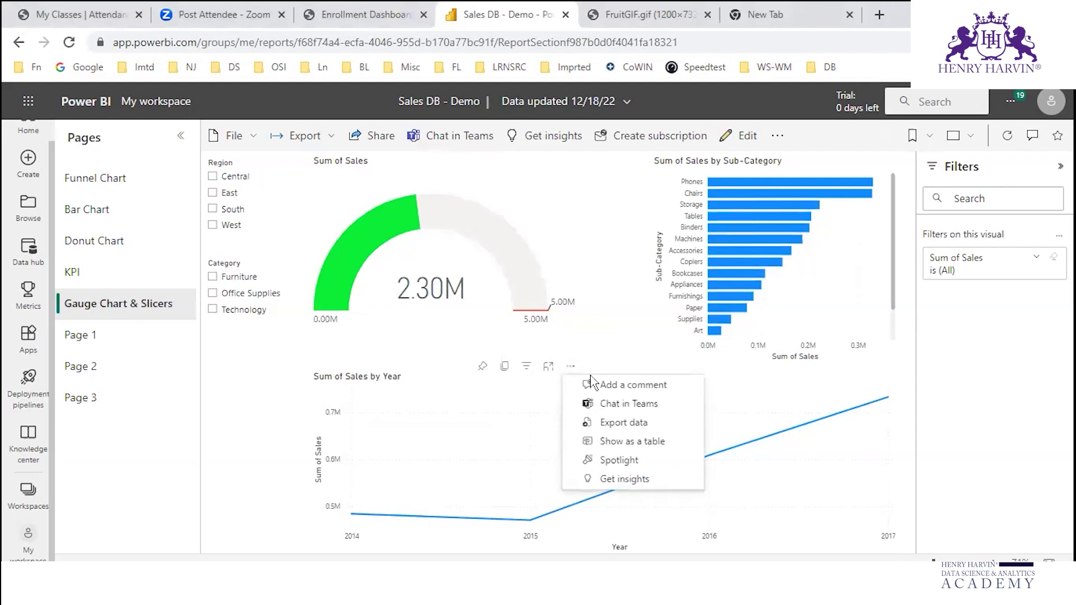
# - Return to the Sales DB - Demo dashboard through My workspace
pyautogui.click(28, 549)
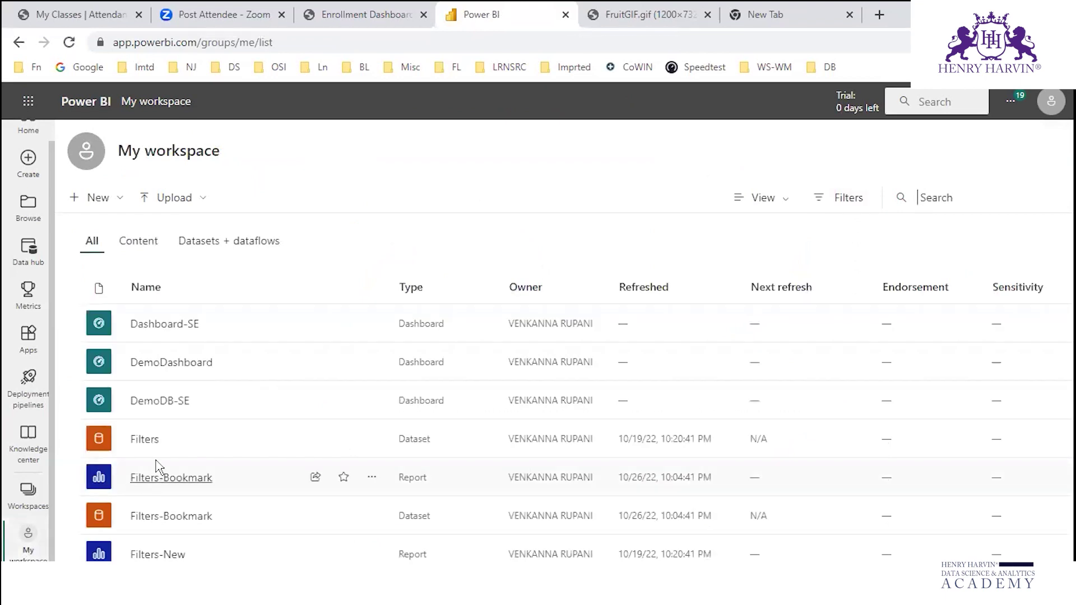
pyautogui.scroll(-5, 199, 404)
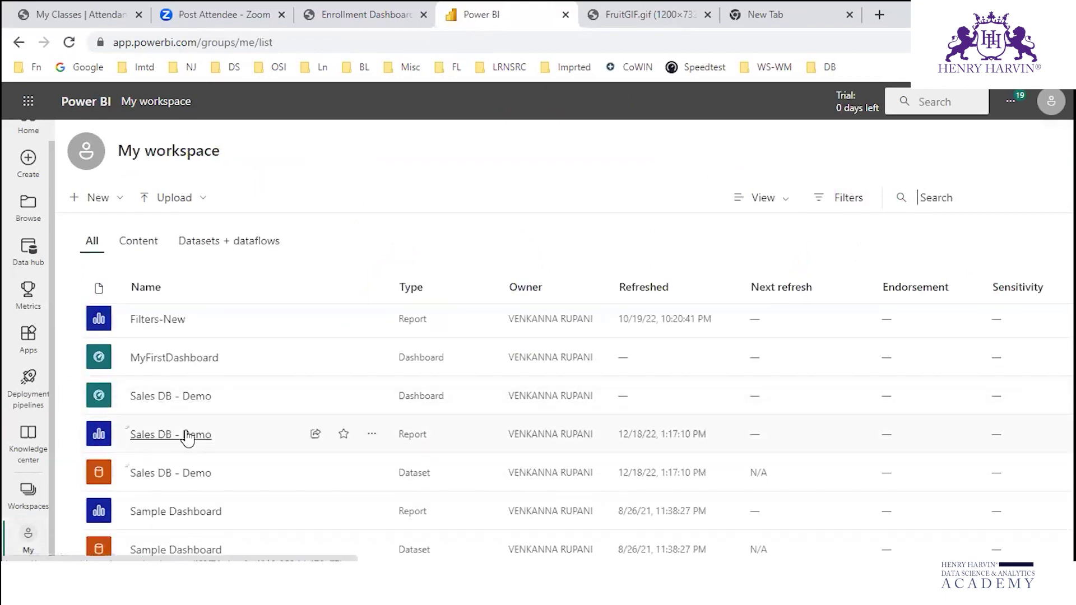
pyautogui.click(193, 397)
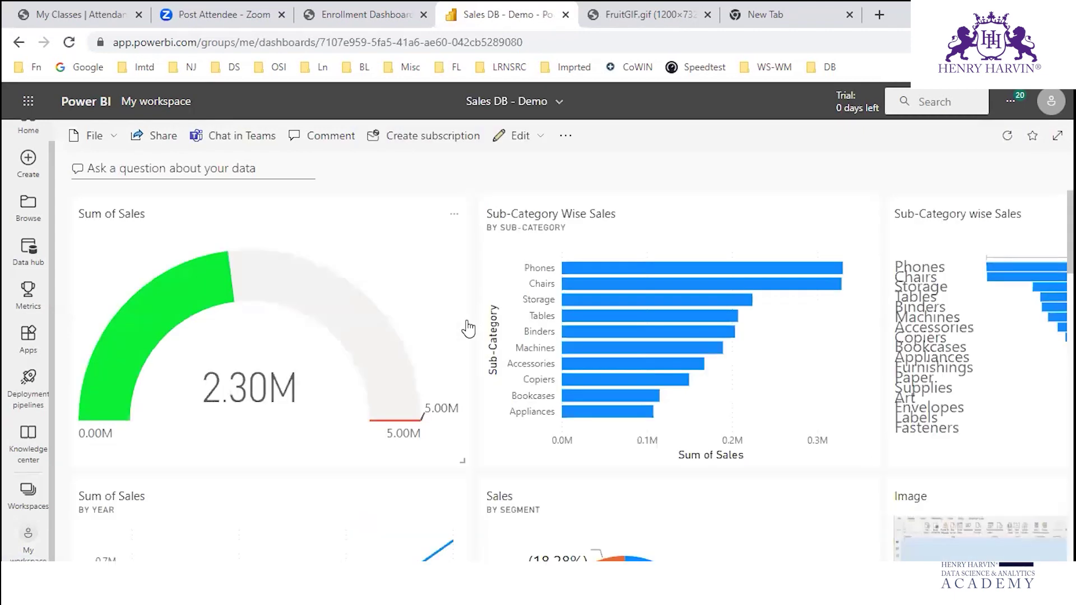
# - Add an alert rule to the Sum of Sales gauge tile with condition Above and a threshold of 3000000
pyautogui.click(455, 219)
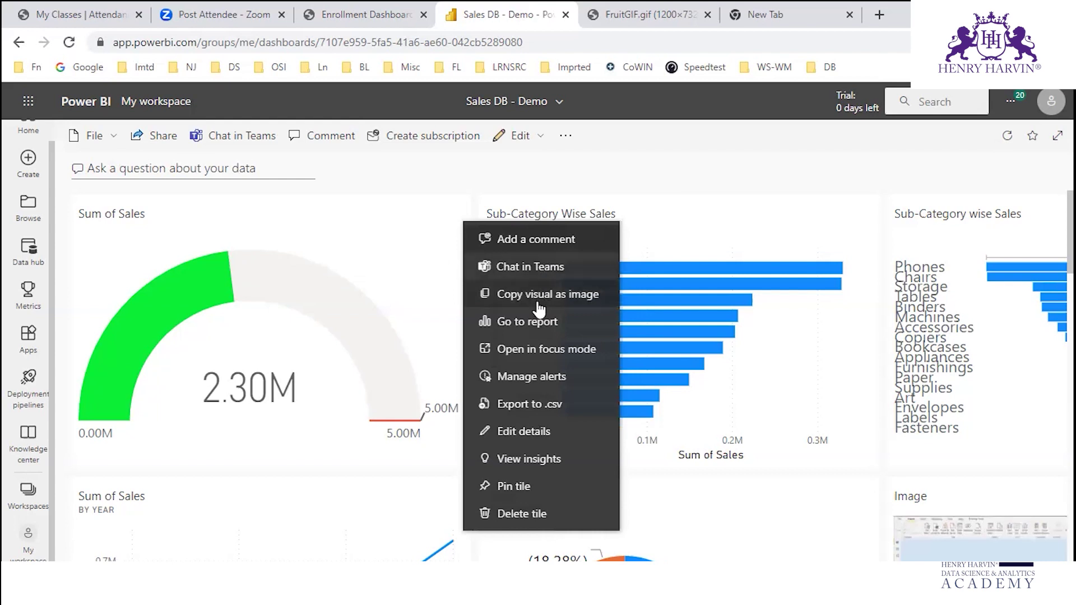
pyautogui.click(530, 377)
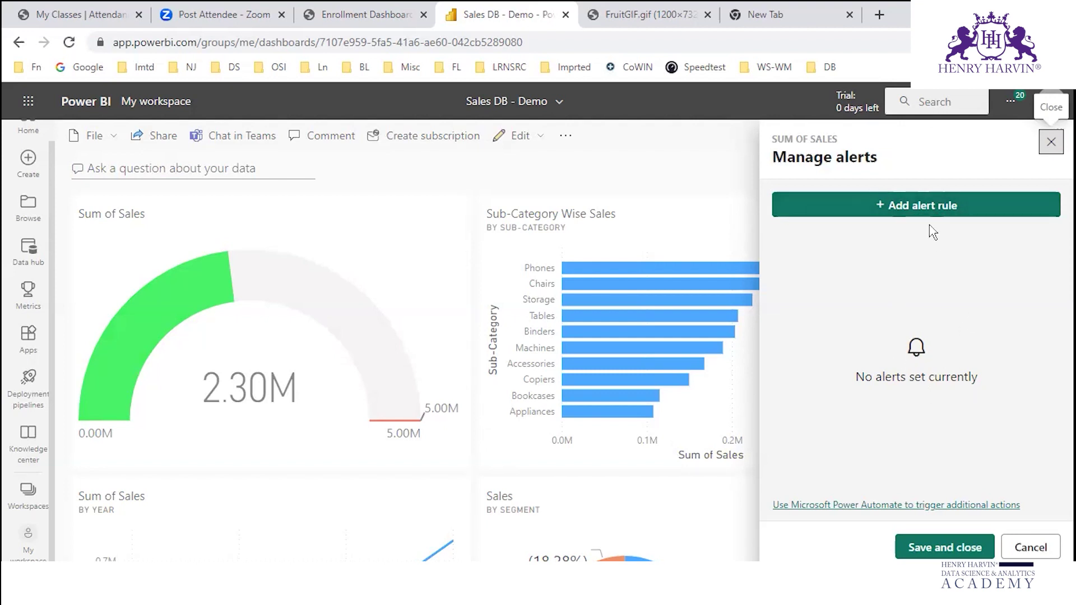
pyautogui.click(926, 207)
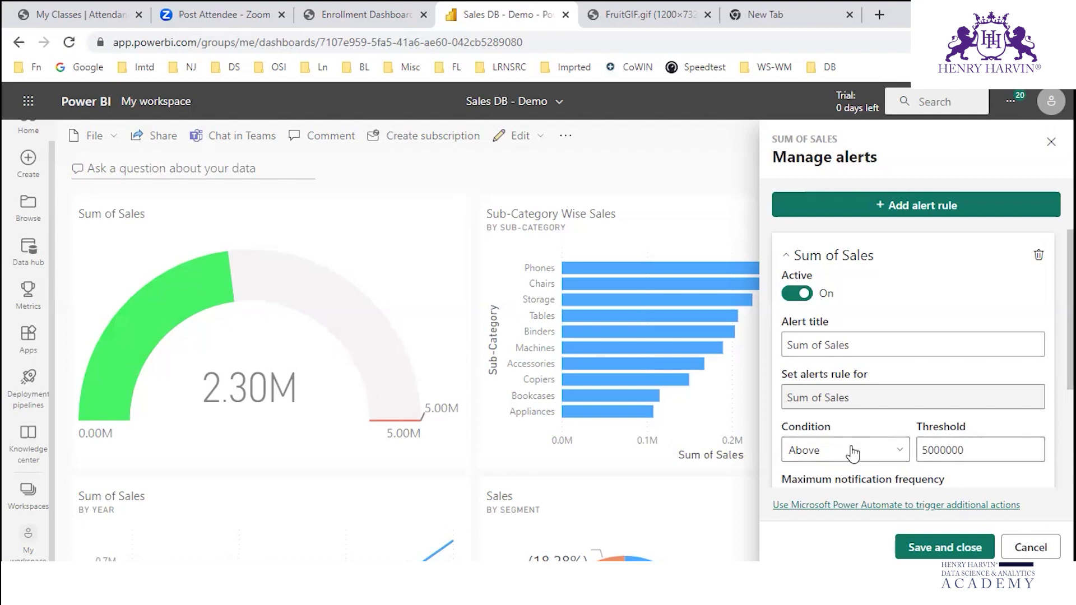
pyautogui.click(900, 455)
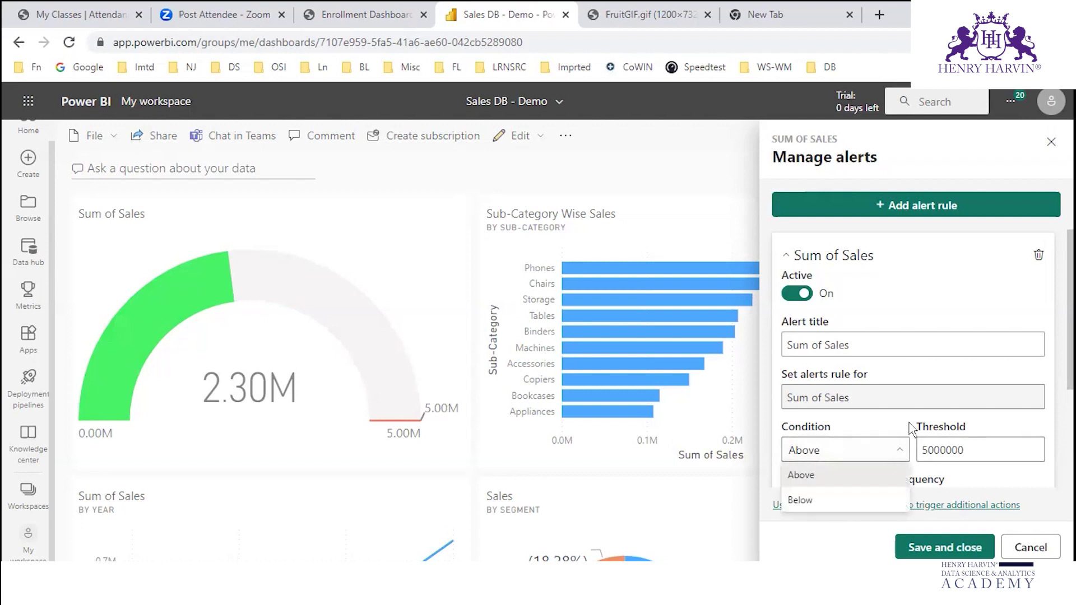
pyautogui.click(935, 458)
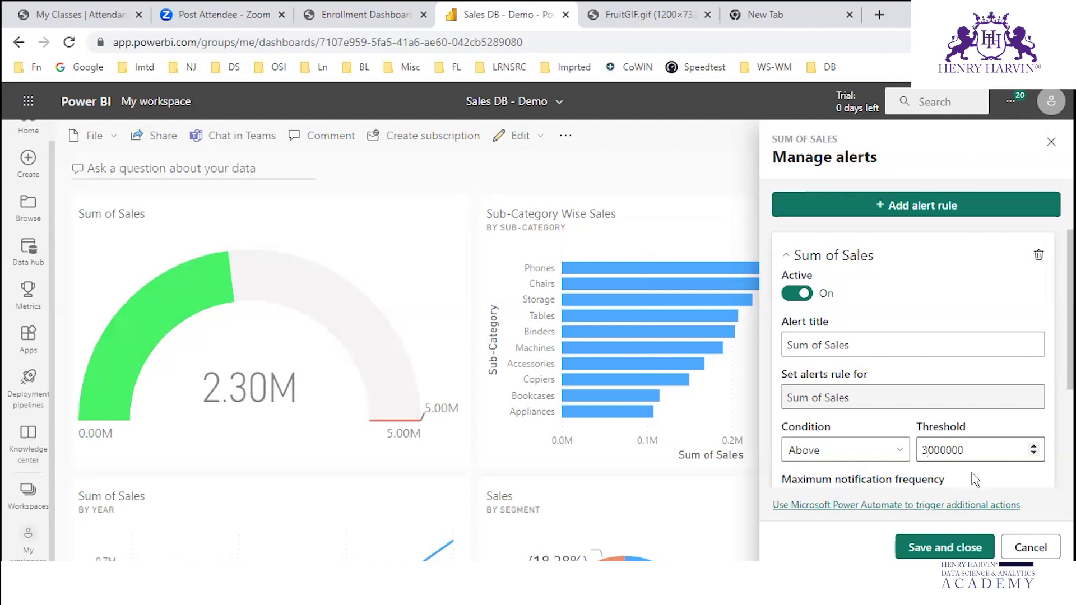
# - Set the alert rule's maximum notification frequency to at most once an hour
pyautogui.click(996, 481)
pyautogui.scroll(-3, 1002, 482)
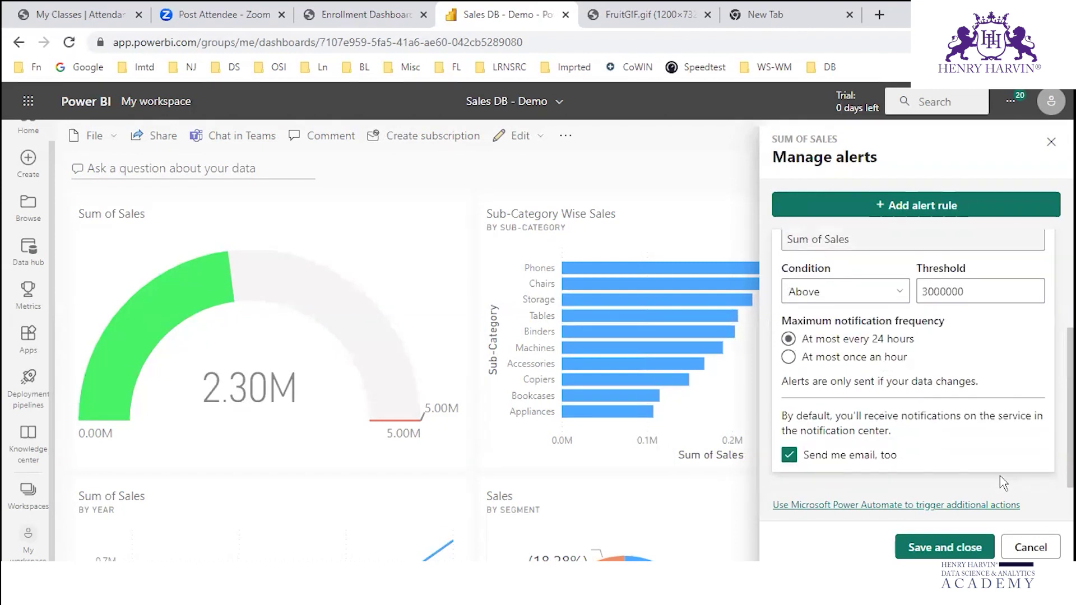
pyautogui.scroll(1, 1001, 480)
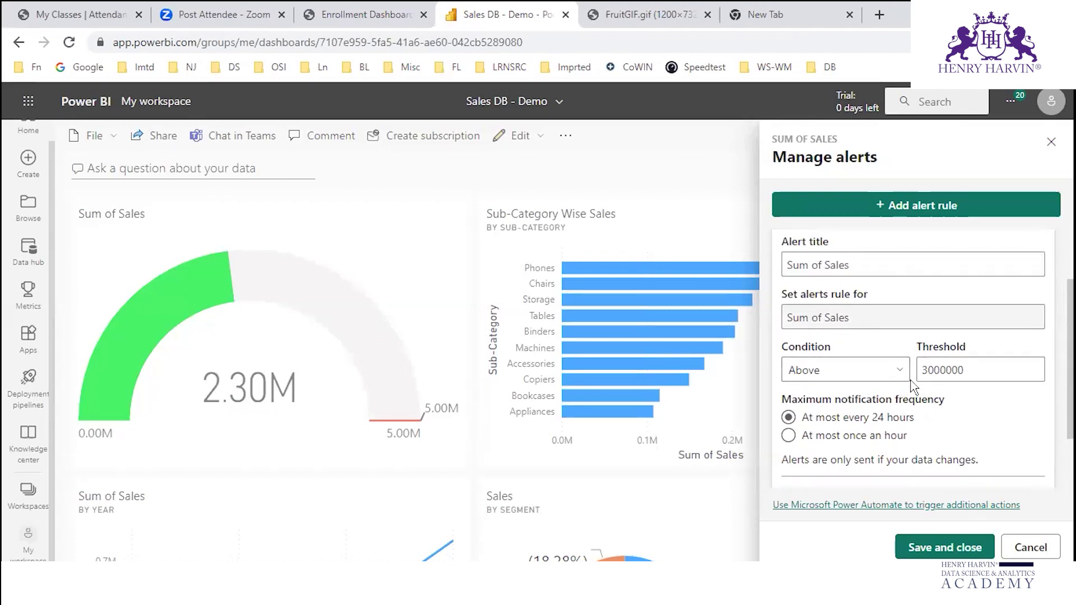
pyautogui.click(941, 373)
pyautogui.click(789, 436)
# - Review the alert's email notification setting and find where the service's notifications are accessed
pyautogui.scroll(-2, 984, 460)
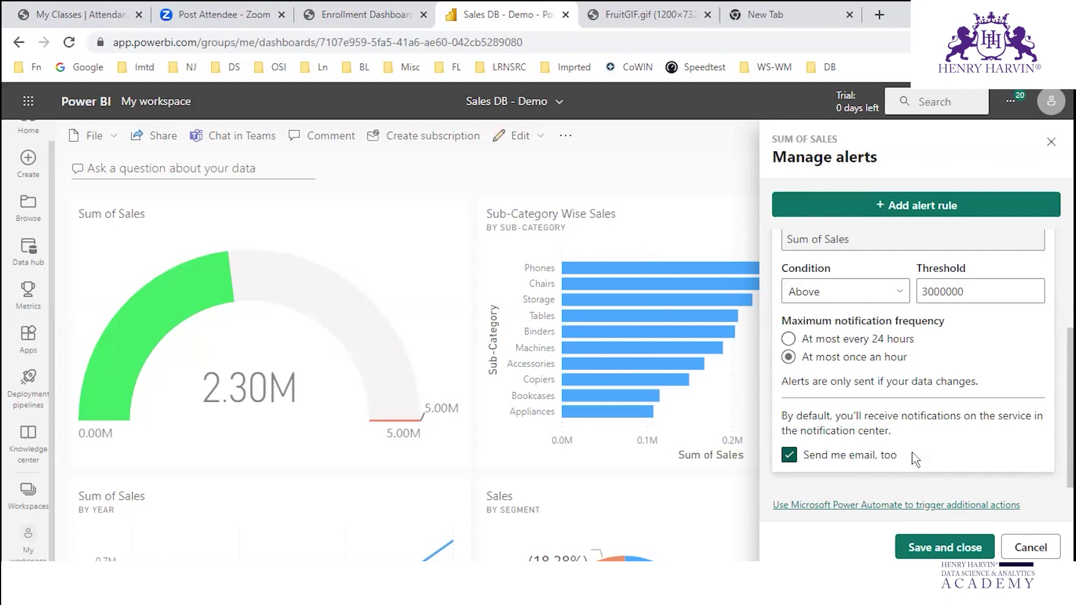
pyautogui.scroll(3, 914, 460)
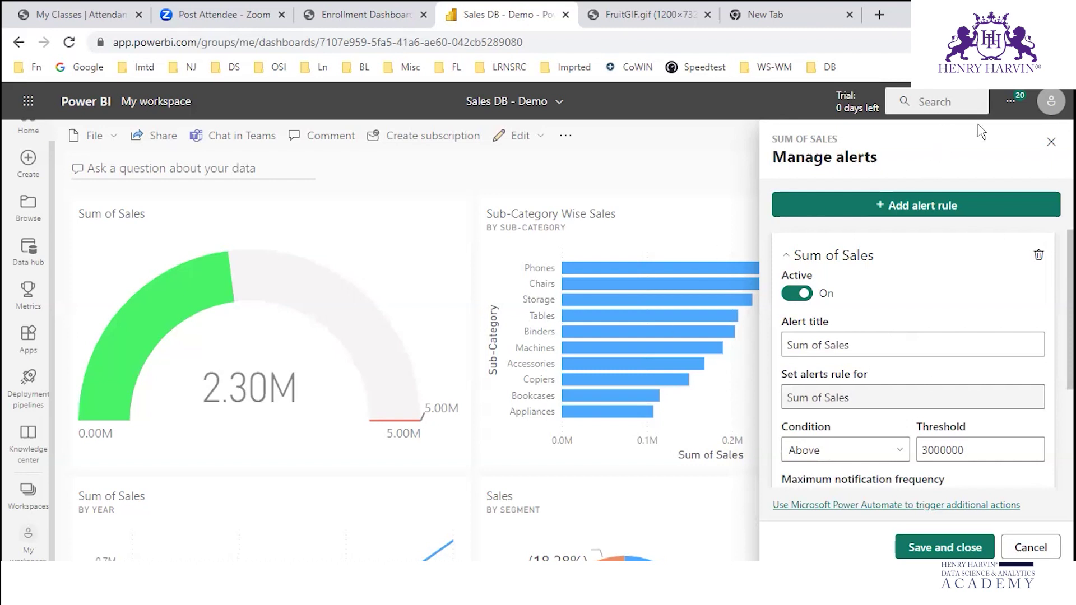
pyautogui.click(1015, 101)
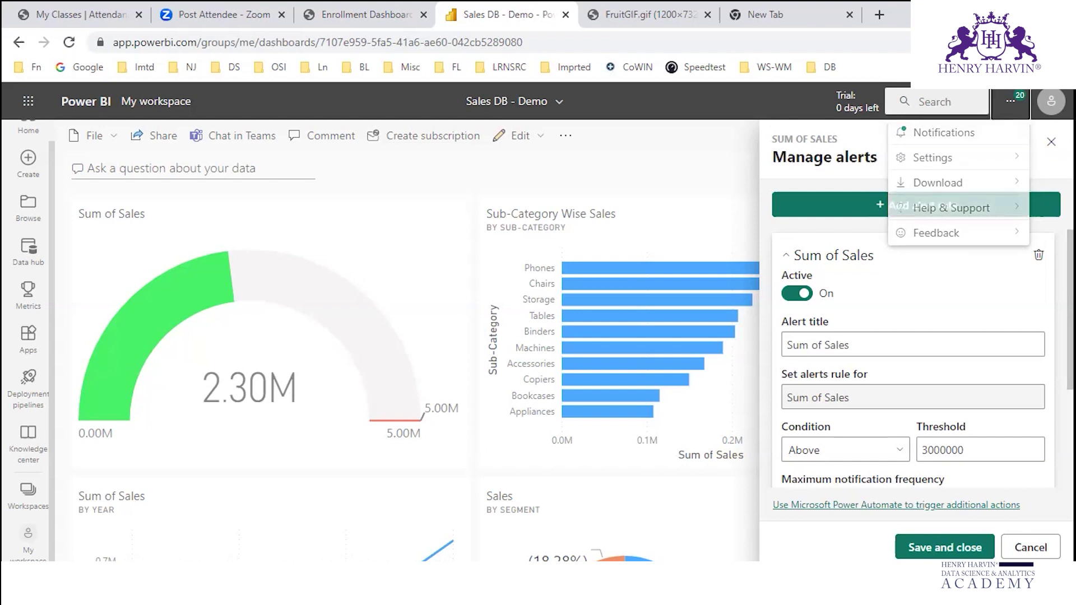
pyautogui.press('Escape')
pyautogui.scroll(-3, 812, 482)
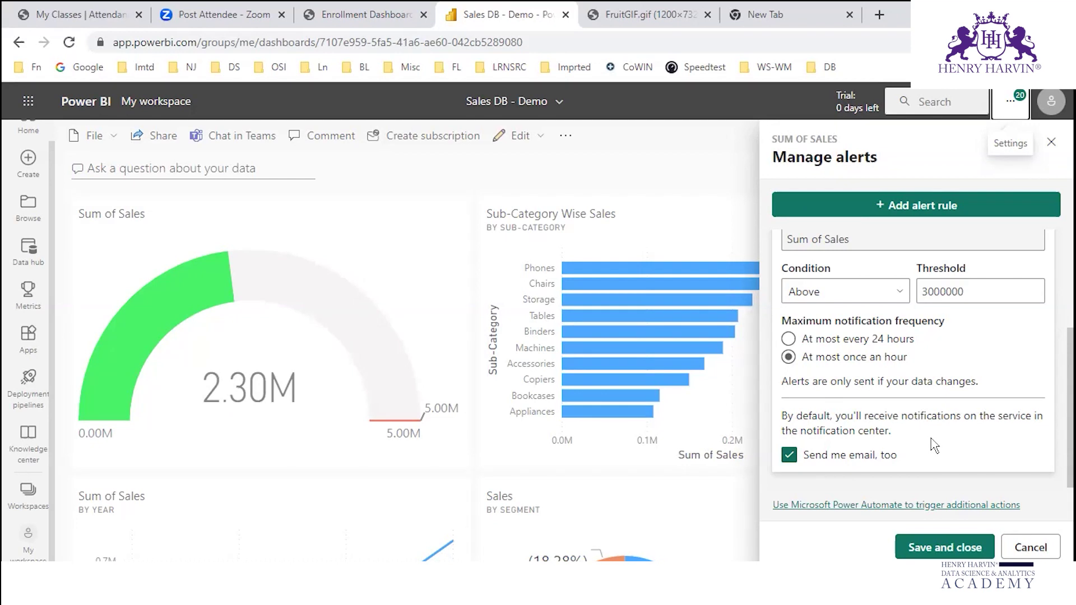
pyautogui.scroll(3, 945, 348)
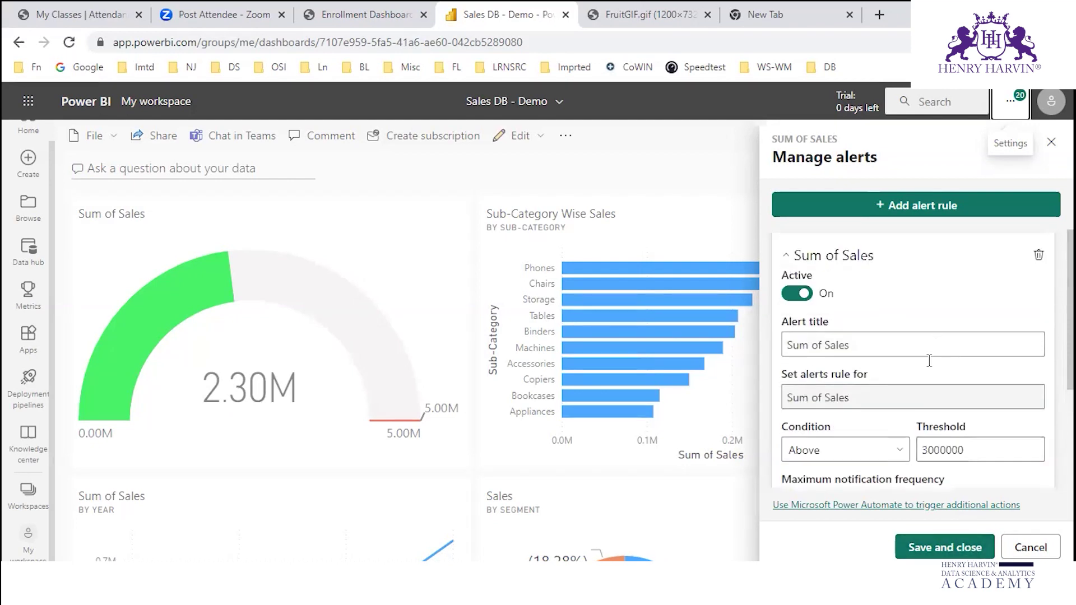
# - Change the alert title to "Total Sales > 3M" and save the alert rule
pyautogui.moveTo(857, 344); pyautogui.dragTo(778, 348)
pyautogui.click(829, 345)
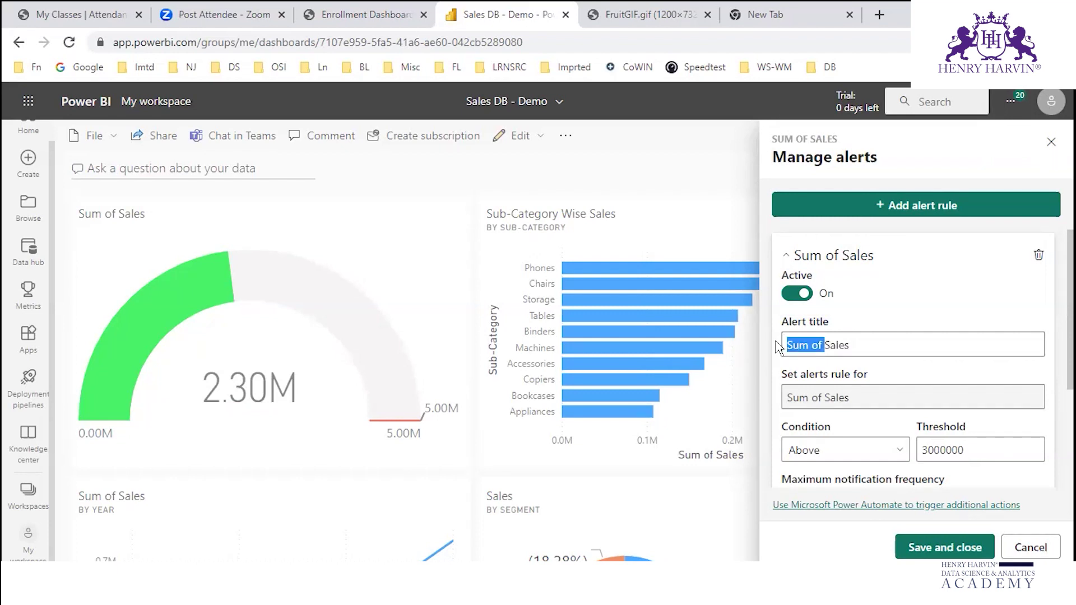
pyautogui.write('Total')
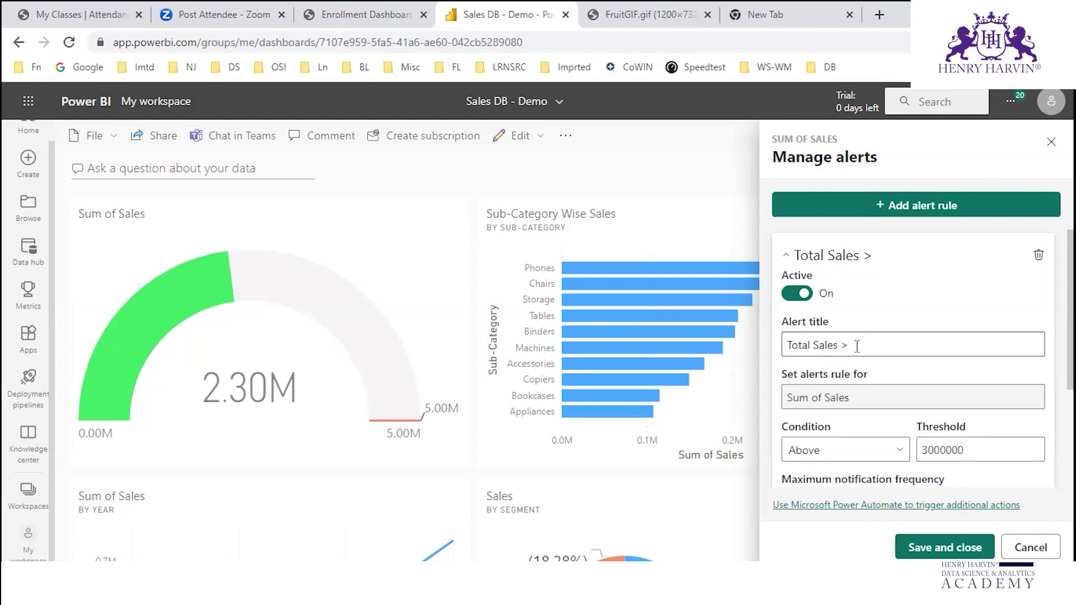
pyautogui.write(' M')
pyautogui.scroll(-3, 898, 386)
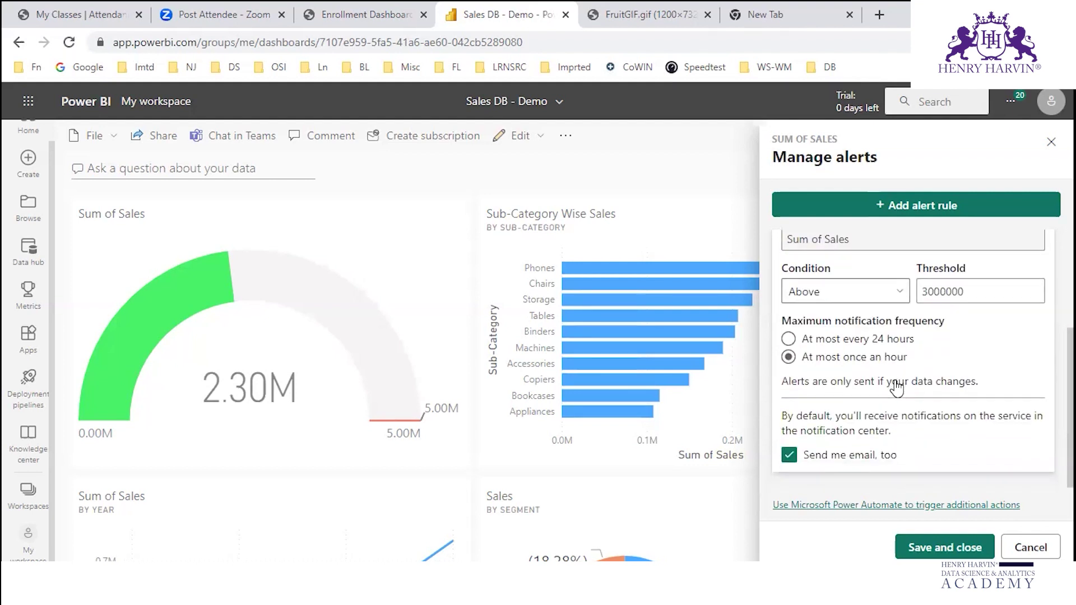
pyautogui.click(956, 546)
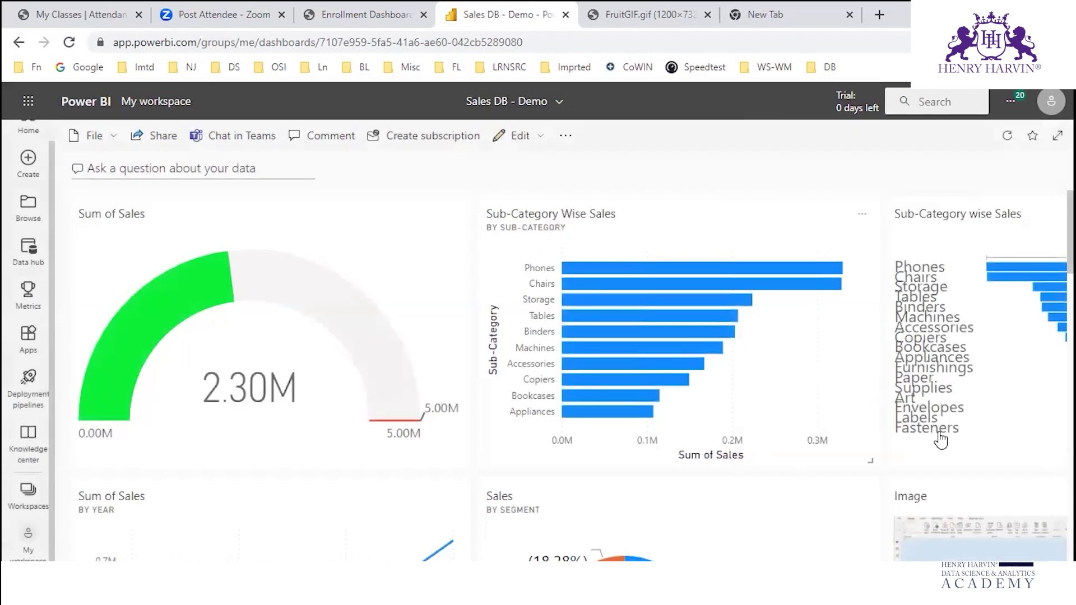
# - Review the saved "Total Sales > 3M" alert rule of the Sum of Sales gauge tile and close the alert management
pyautogui.click(453, 216)
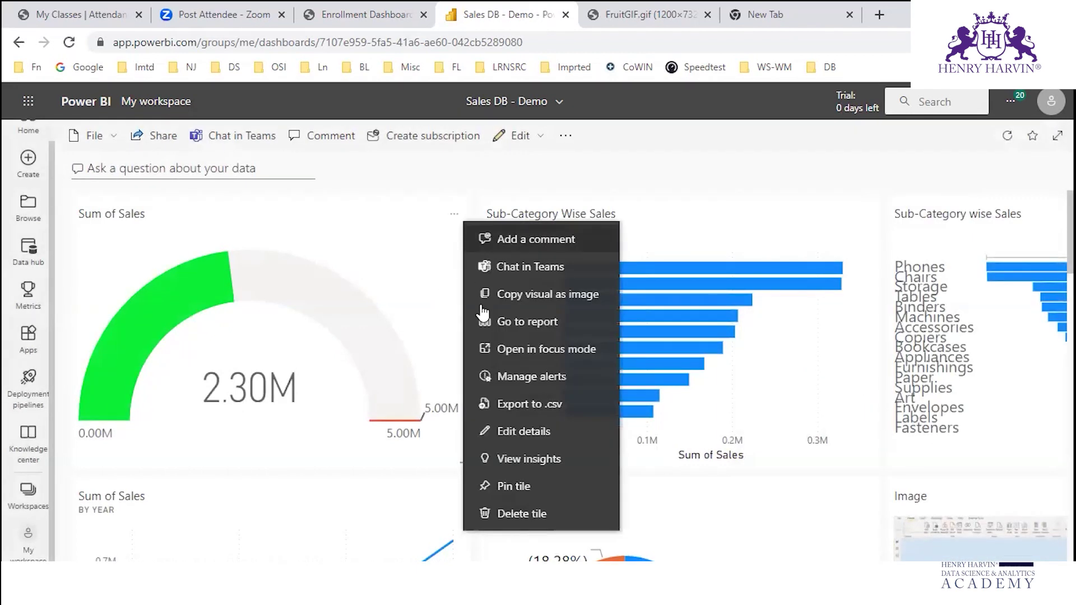
pyautogui.click(531, 376)
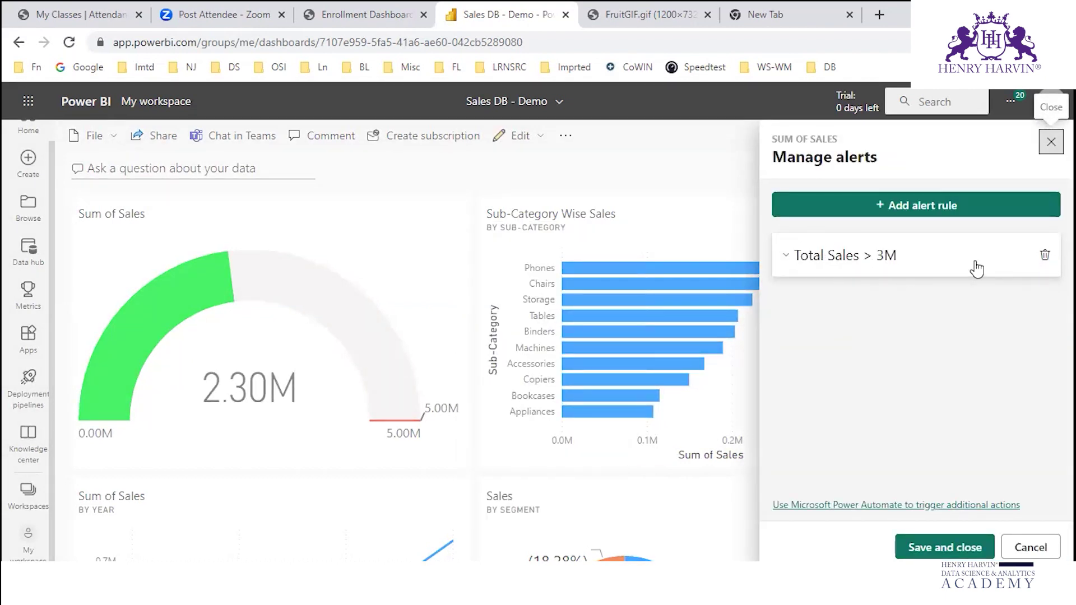
pyautogui.click(787, 257)
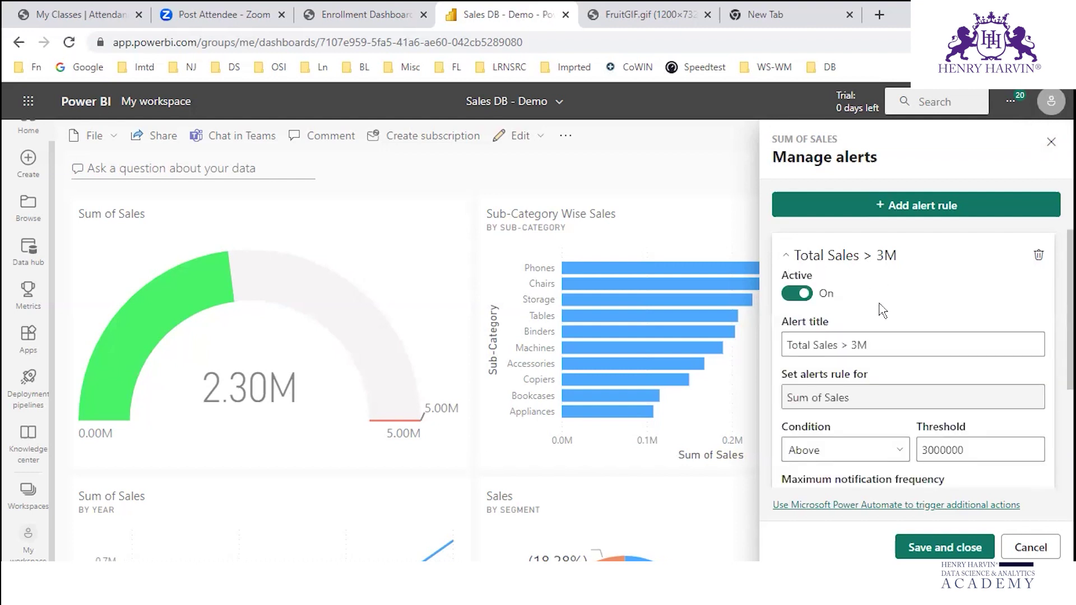
pyautogui.scroll(-3, 883, 310)
pyautogui.scroll(3, 882, 336)
pyautogui.scroll(-3, 880, 406)
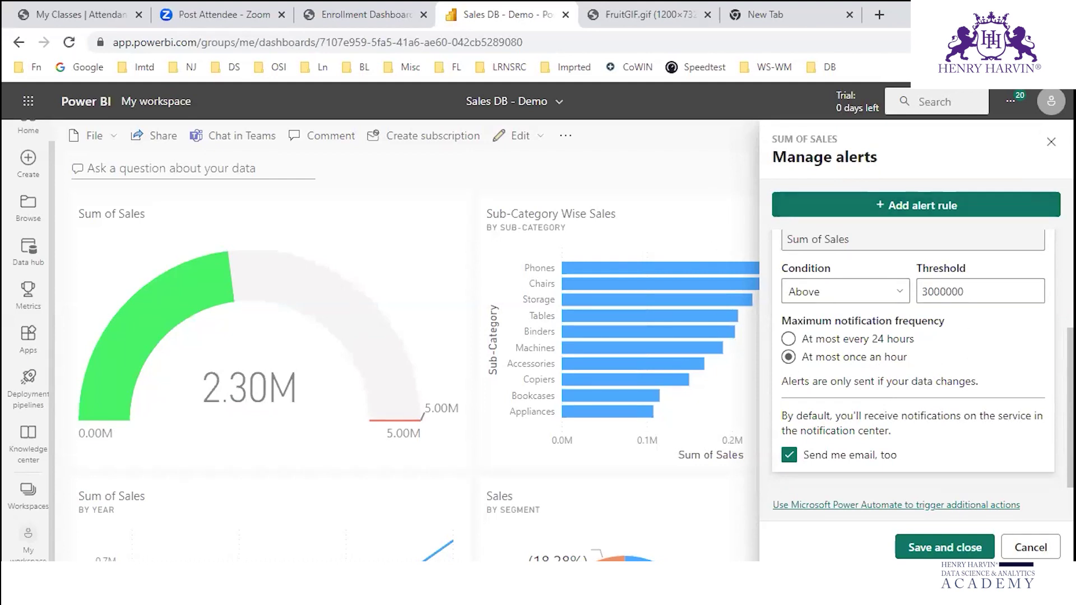
pyautogui.click(1051, 141)
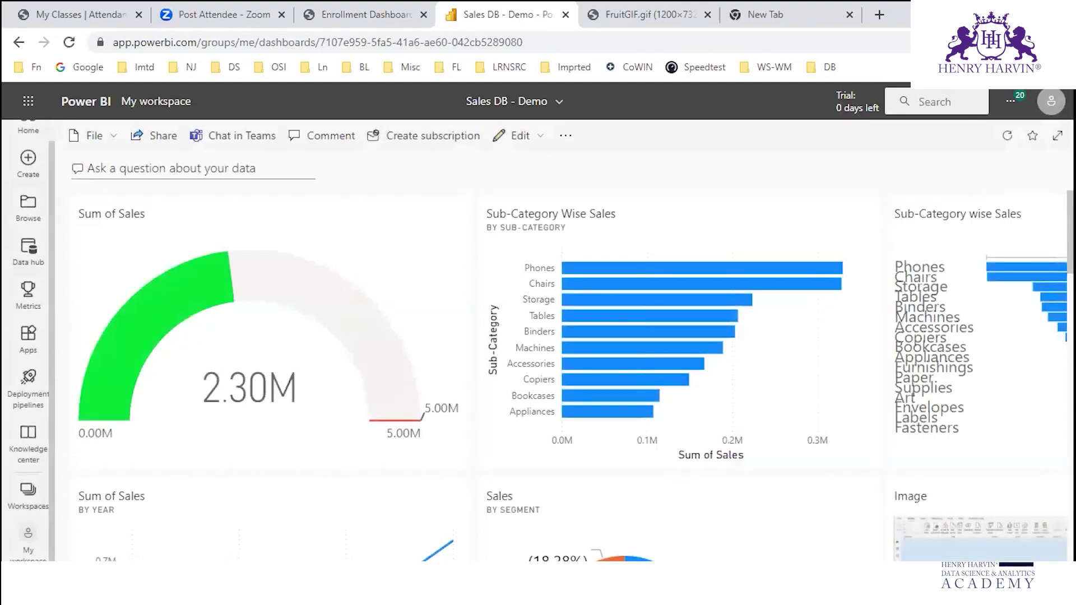
# - Switch to Adobe Acrobat, read the dashboard topics in Business Intelligence Specialist.pdf, and return to the Power BI dashboard
pyautogui.hotkey('alt', 'Tab')
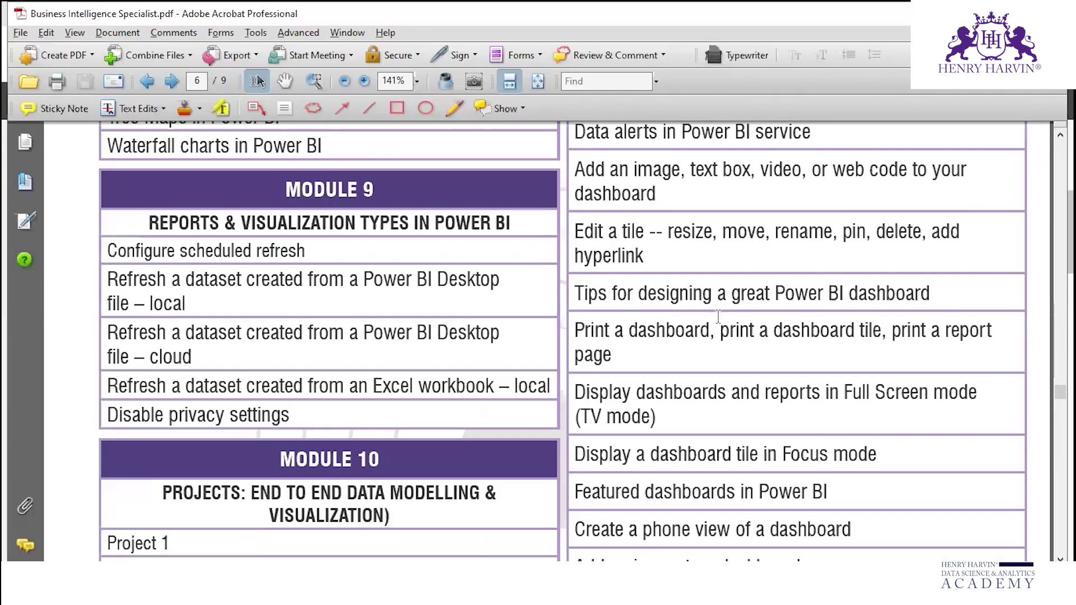
pyautogui.scroll(-1, 614, 357)
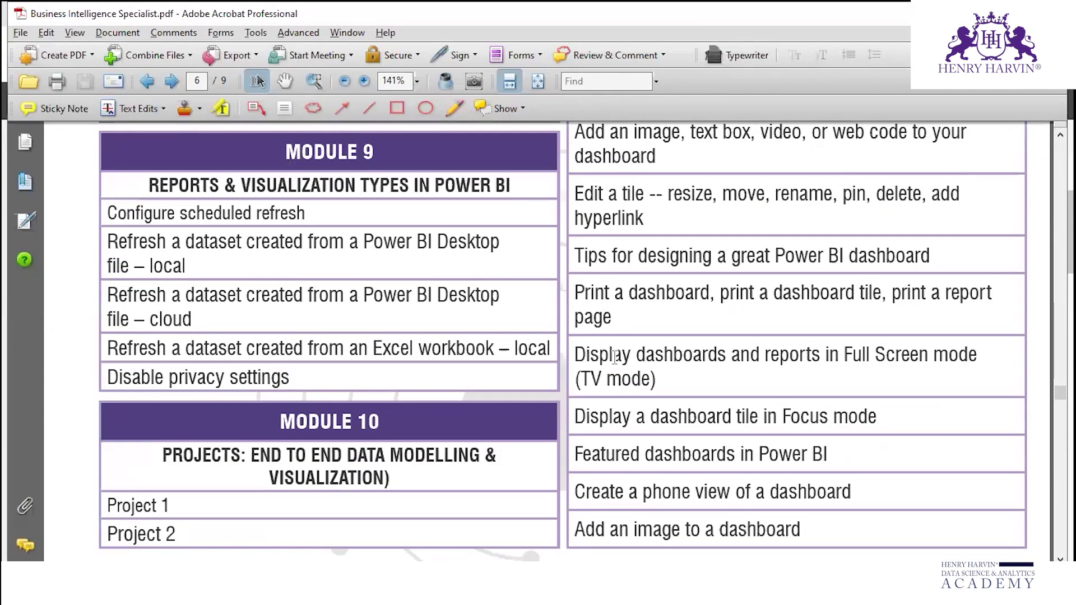
pyautogui.scroll(-1, 626, 352)
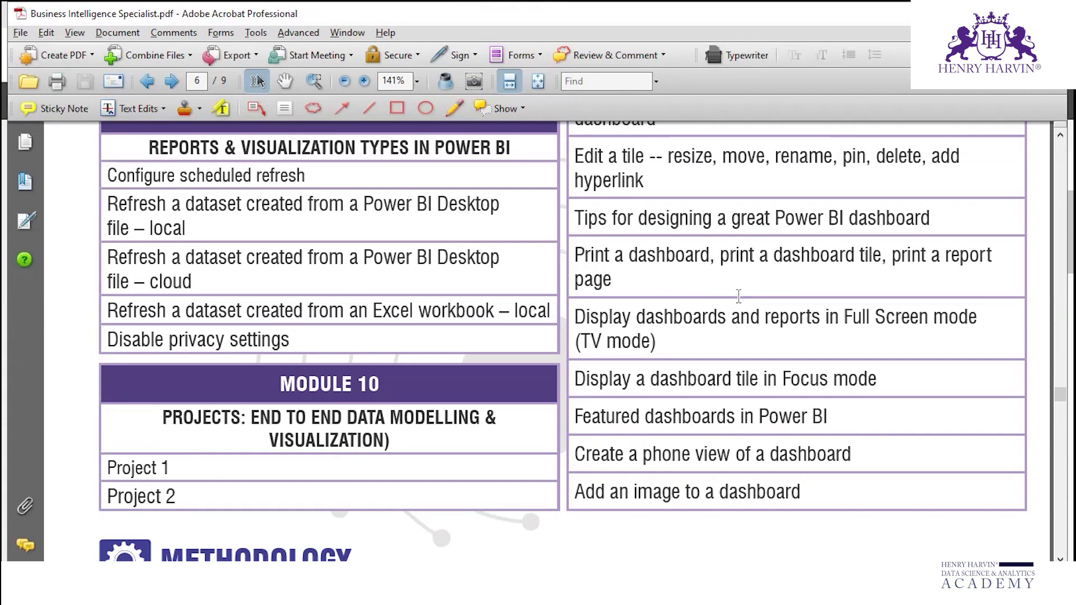
pyautogui.hotkey('alt', 'Tab')
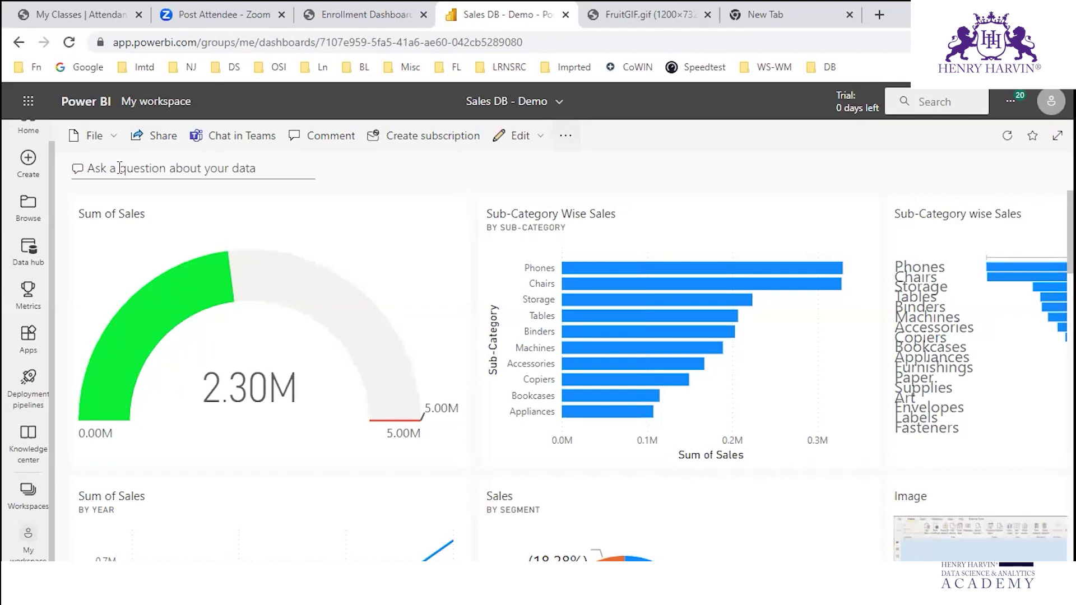
# - Open the print preview of the Sales DB - Demo dashboard, set the layout to Landscape and look through the preview pages
pyautogui.click(96, 136)
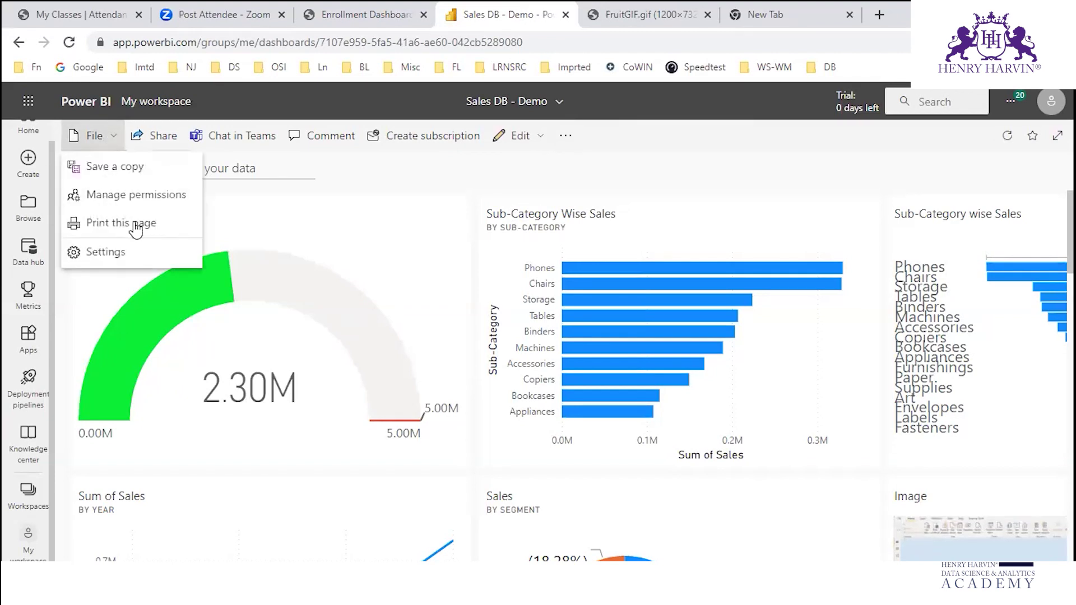
pyautogui.click(155, 224)
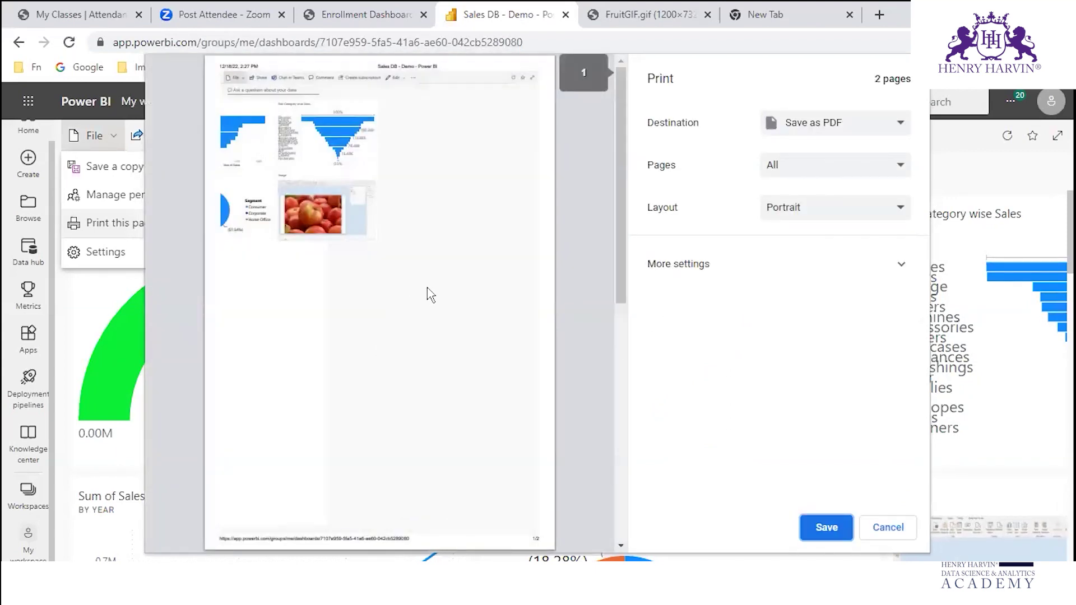
pyautogui.click(824, 210)
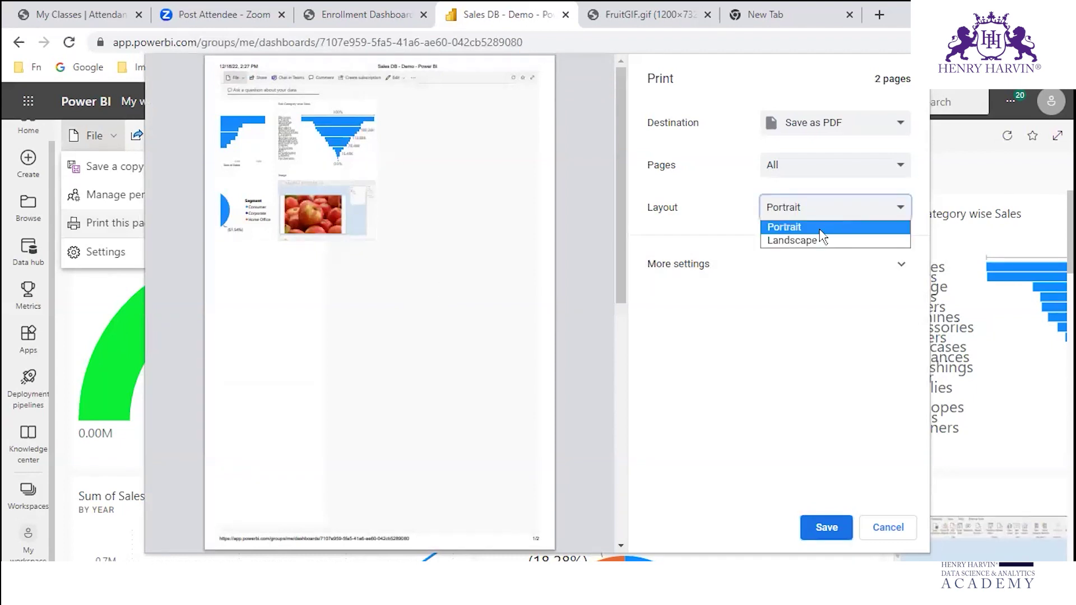
pyautogui.click(792, 240)
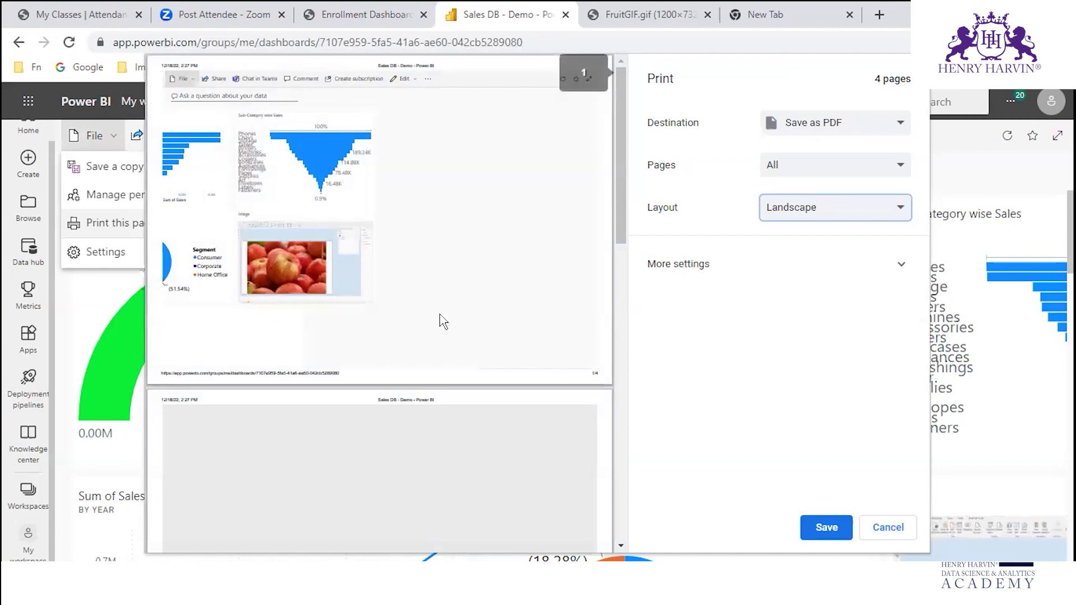
pyautogui.scroll(-15, 443, 322)
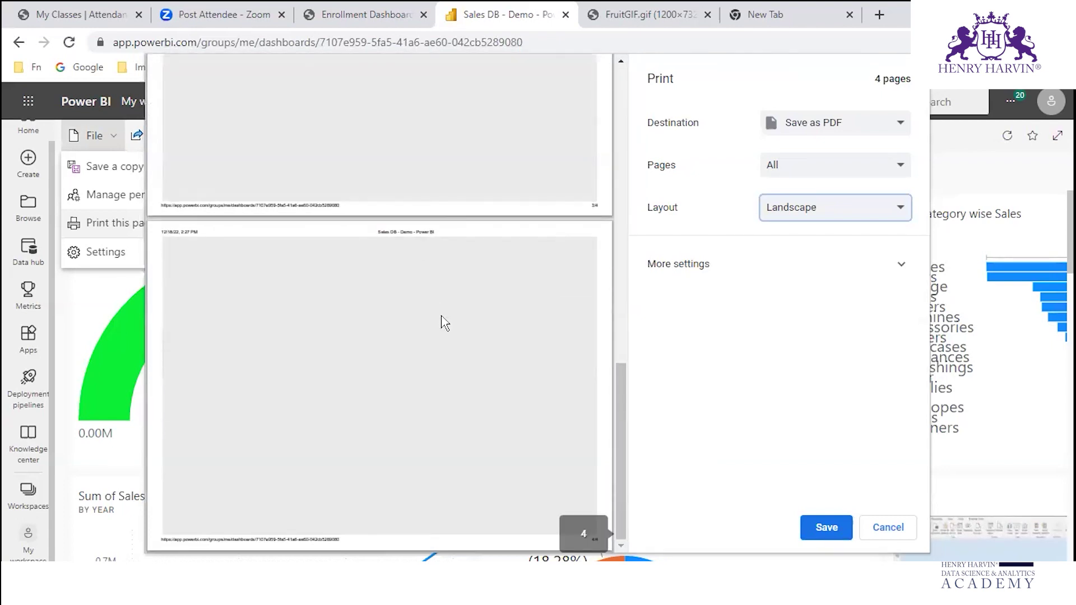
pyautogui.scroll(15, 444, 323)
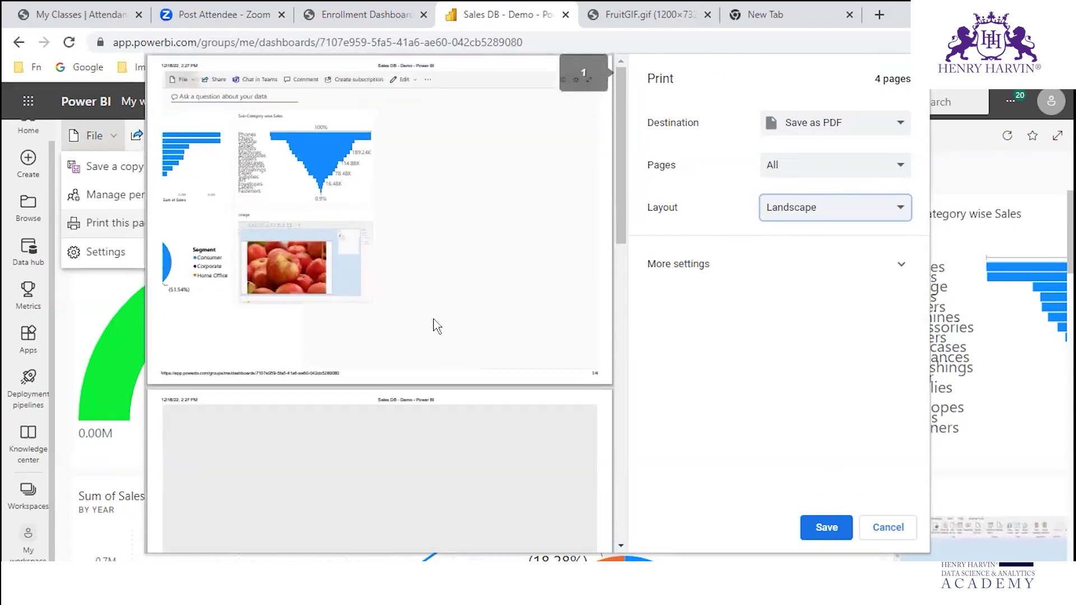
pyautogui.click(896, 532)
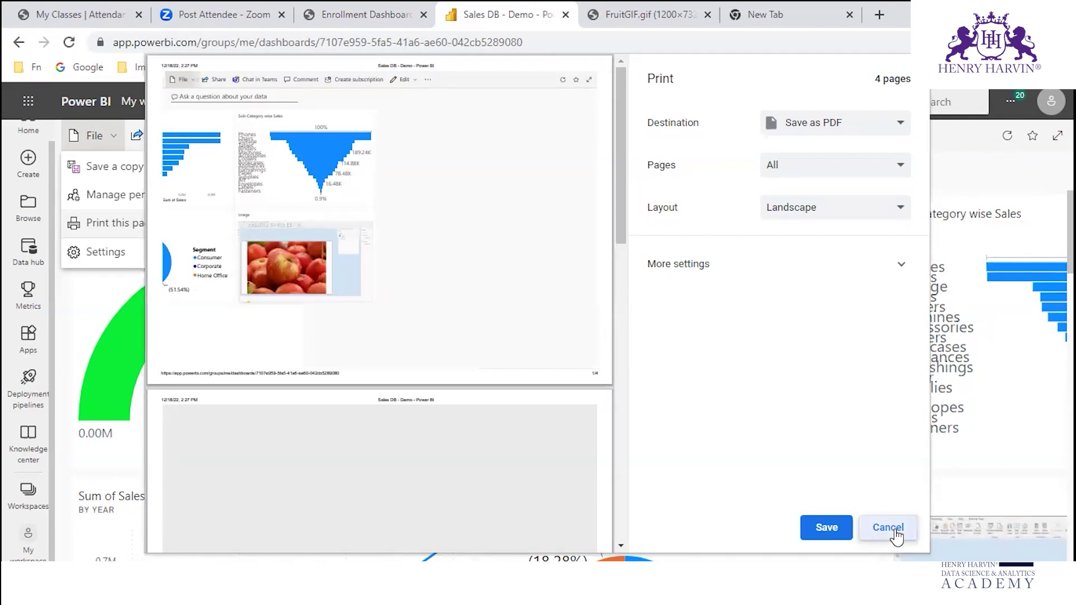
# - Set the print destination to Microsoft Print to PDF with Color output and look through the preview pages
pyautogui.click(900, 126)
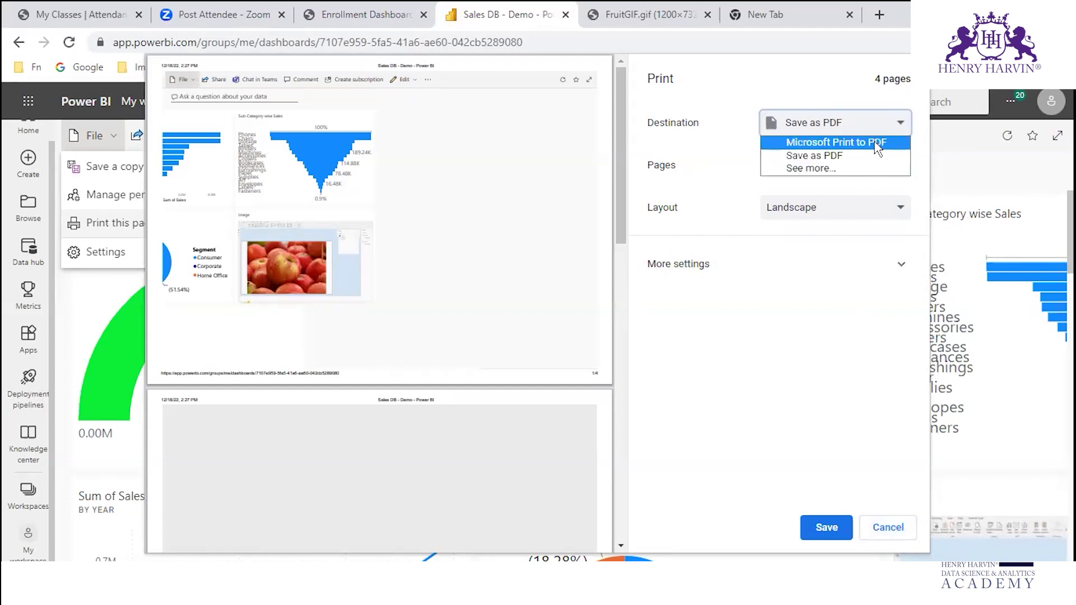
pyautogui.click(878, 144)
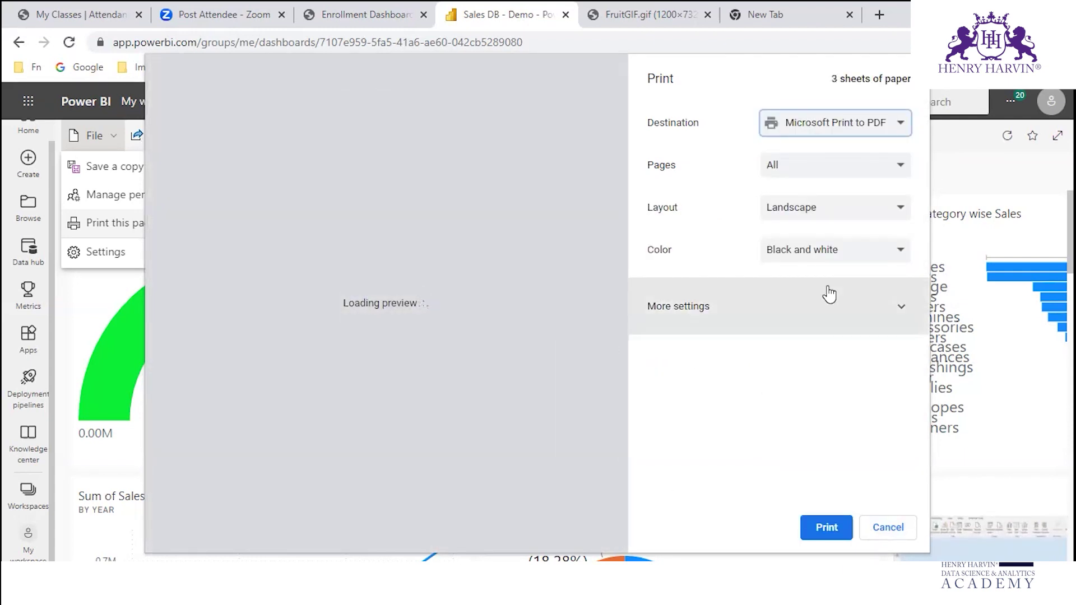
pyautogui.click(857, 250)
pyautogui.click(811, 283)
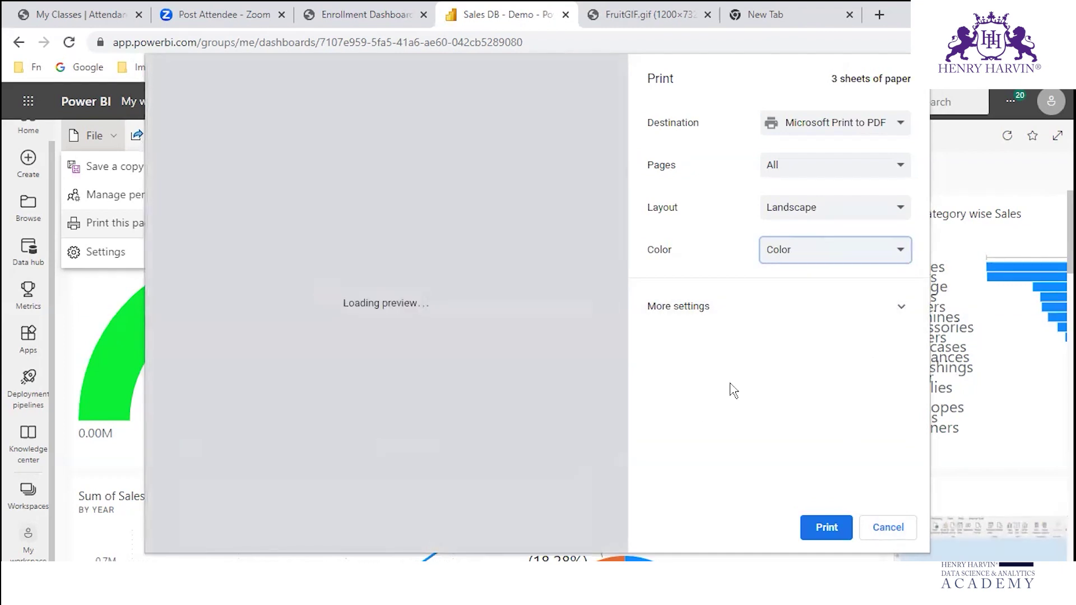
pyautogui.scroll(-5, 453, 287)
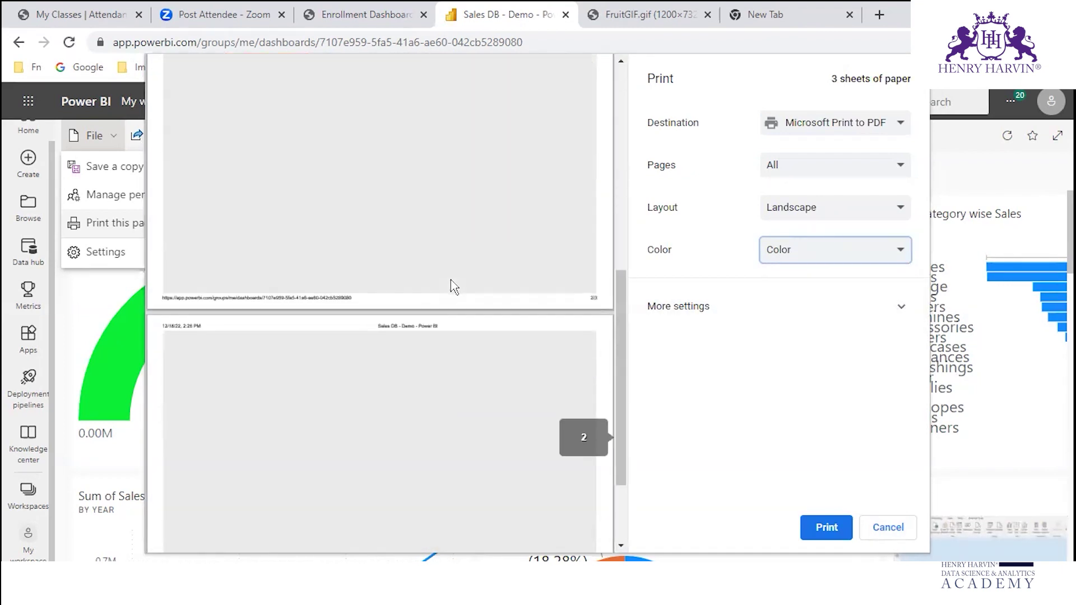
pyautogui.scroll(-2, 453, 287)
pyautogui.scroll(7, 458, 280)
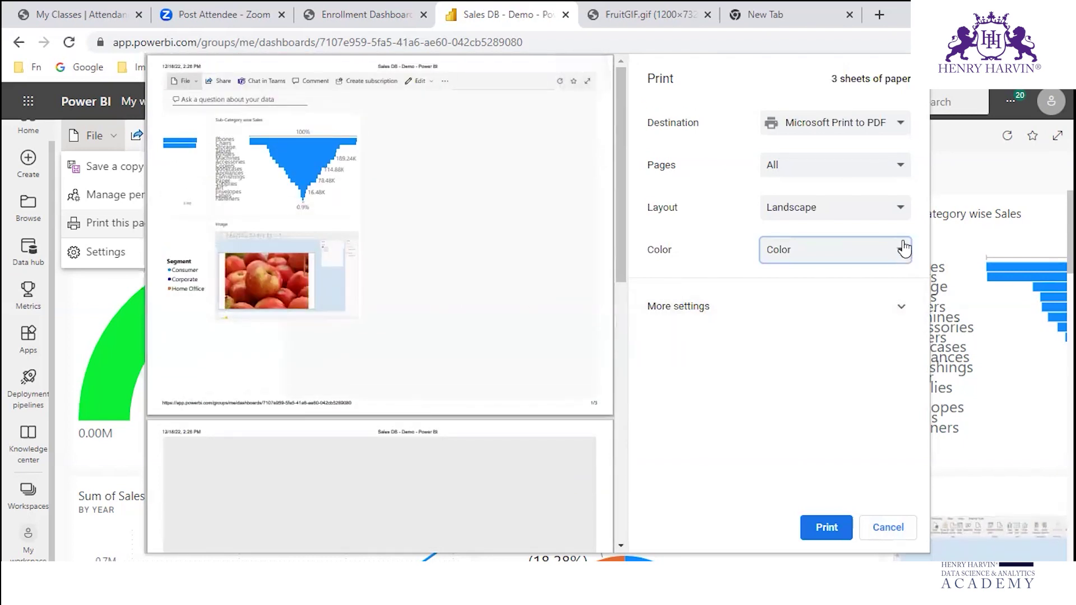
# - Set the print destination back to Save as PDF, check the preview pages and cancel the dashboard print
pyautogui.click(900, 128)
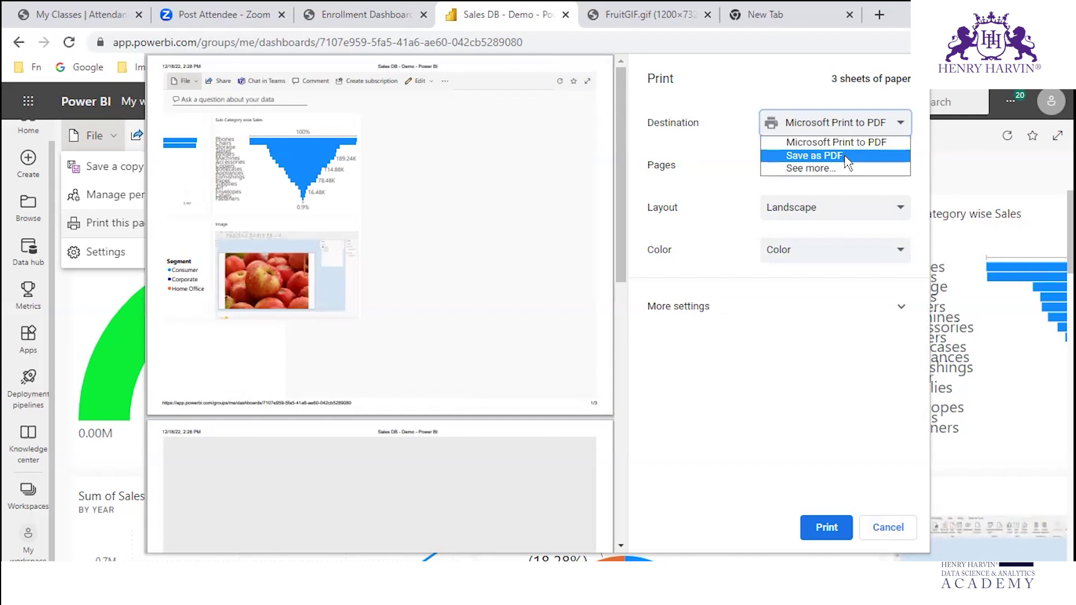
pyautogui.click(846, 163)
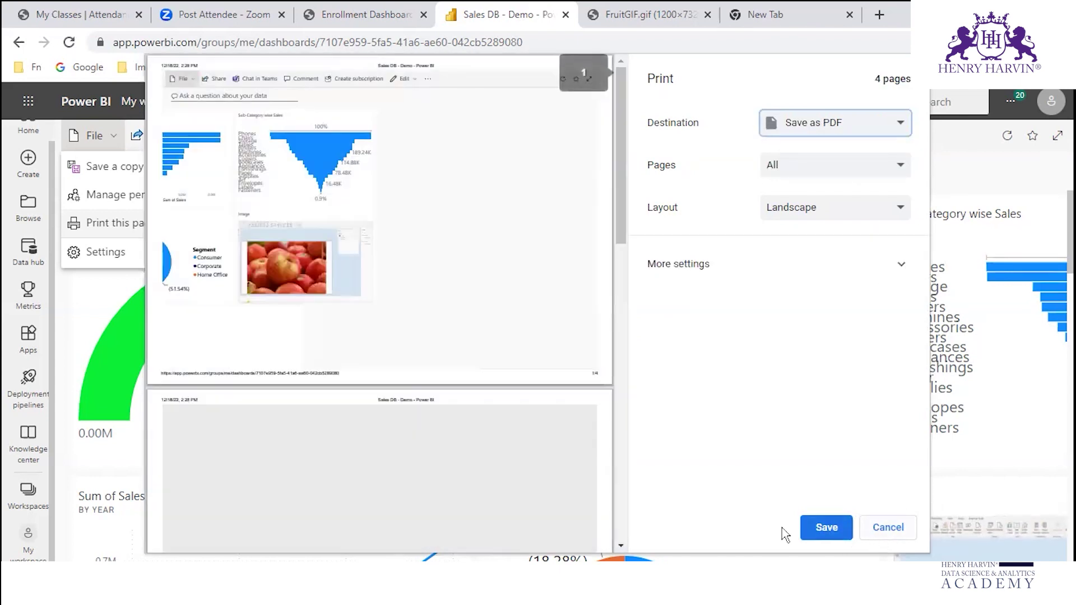
pyautogui.scroll(-5, 558, 257)
pyautogui.scroll(8, 558, 264)
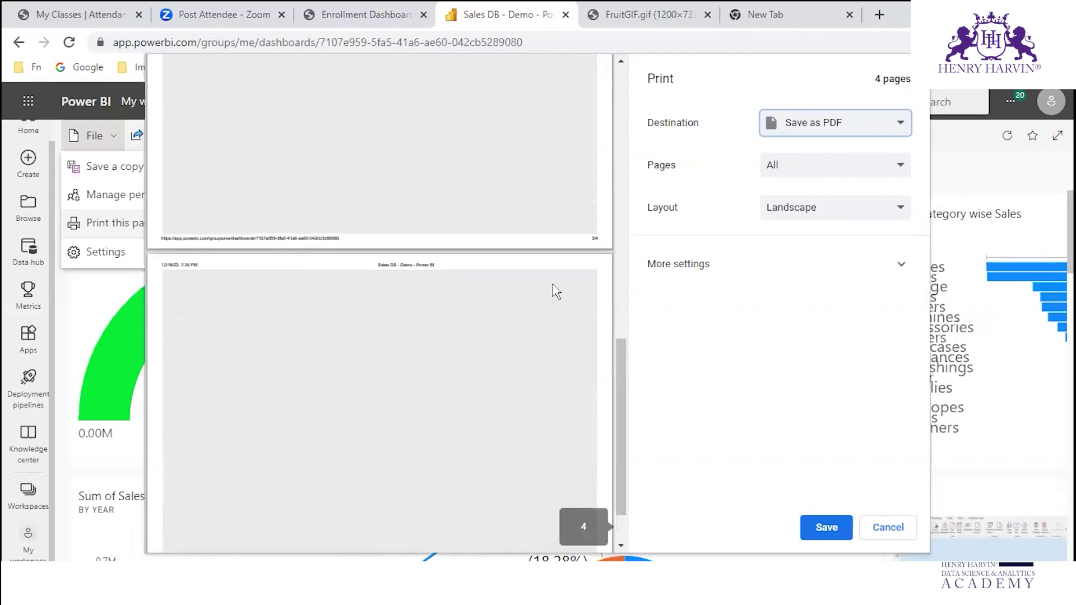
pyautogui.click(891, 527)
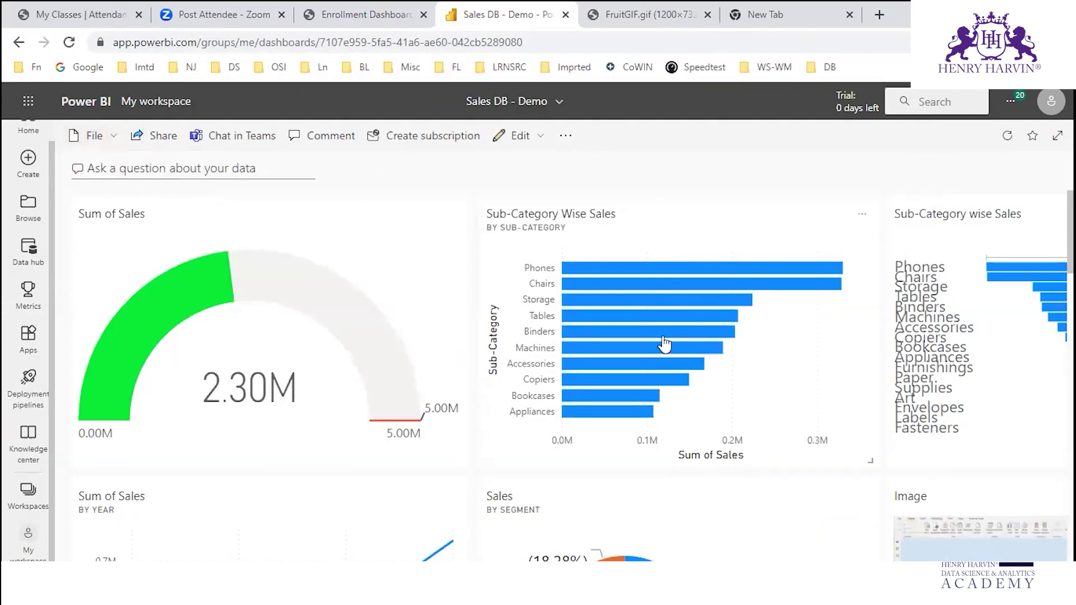
# - Look over all the dashboard's tiles, check the printing topic in the Adobe Acrobat syllabus and return to the Power BI dashboard
pyautogui.scroll(-15, 761, 381)
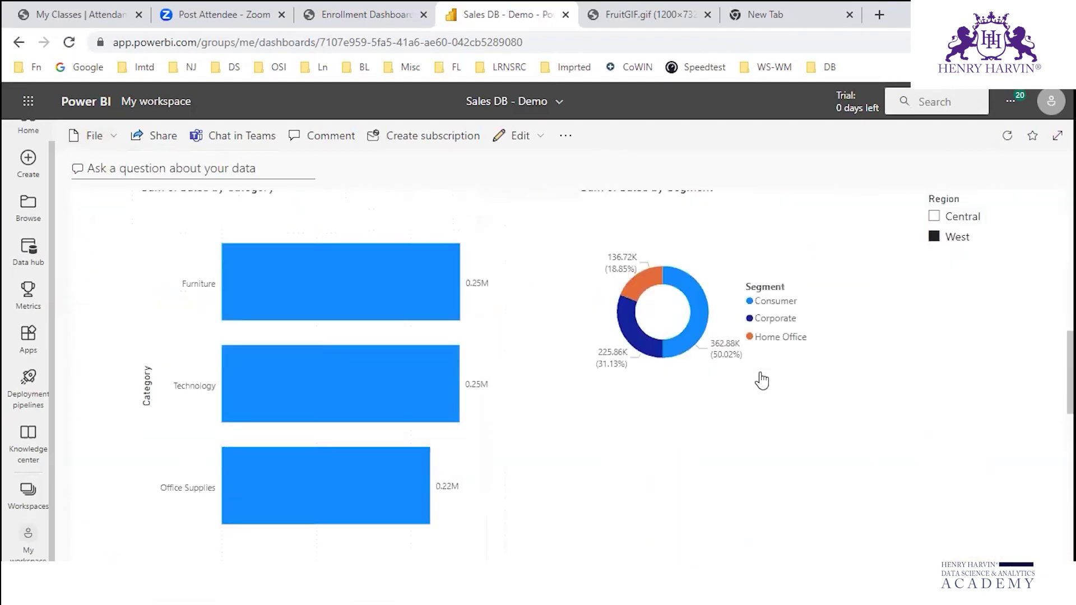
pyautogui.scroll(-6, 761, 380)
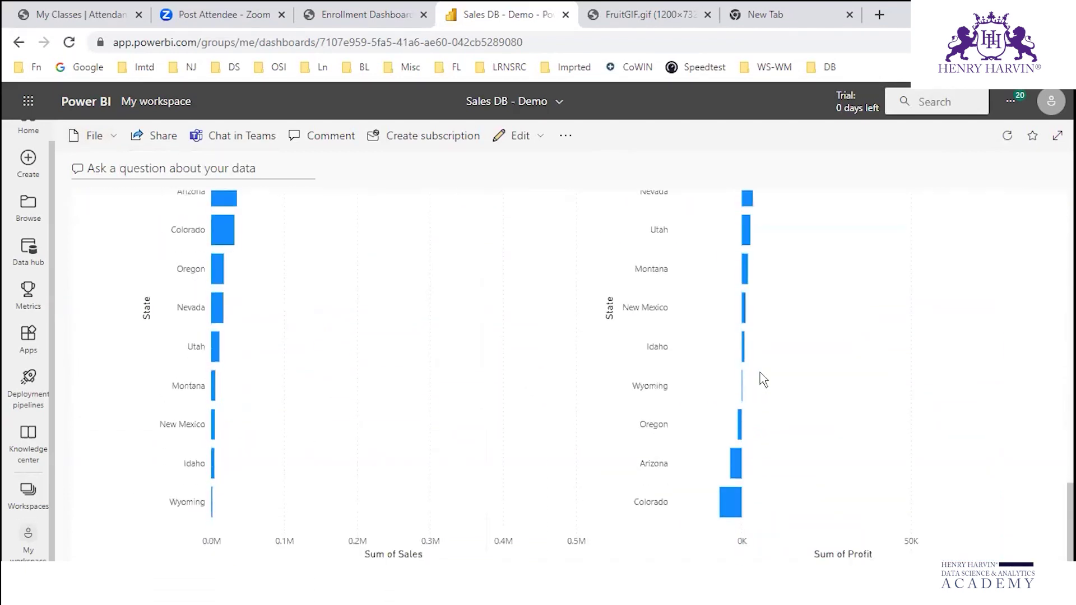
pyautogui.scroll(10, 748, 393)
pyautogui.scroll(5, 747, 393)
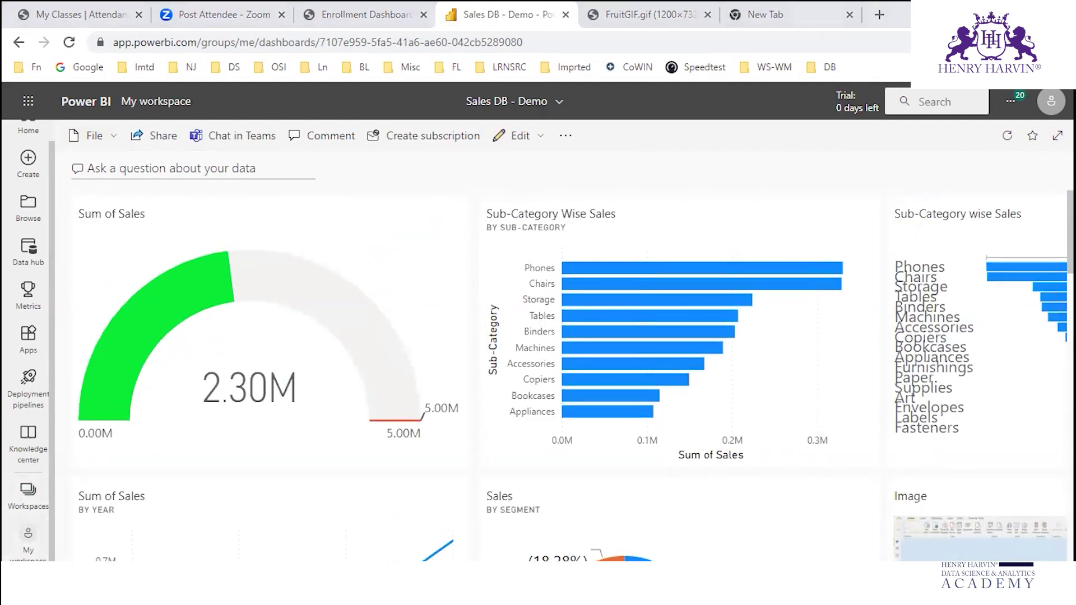
pyautogui.hotkey('alt', 'Tab')
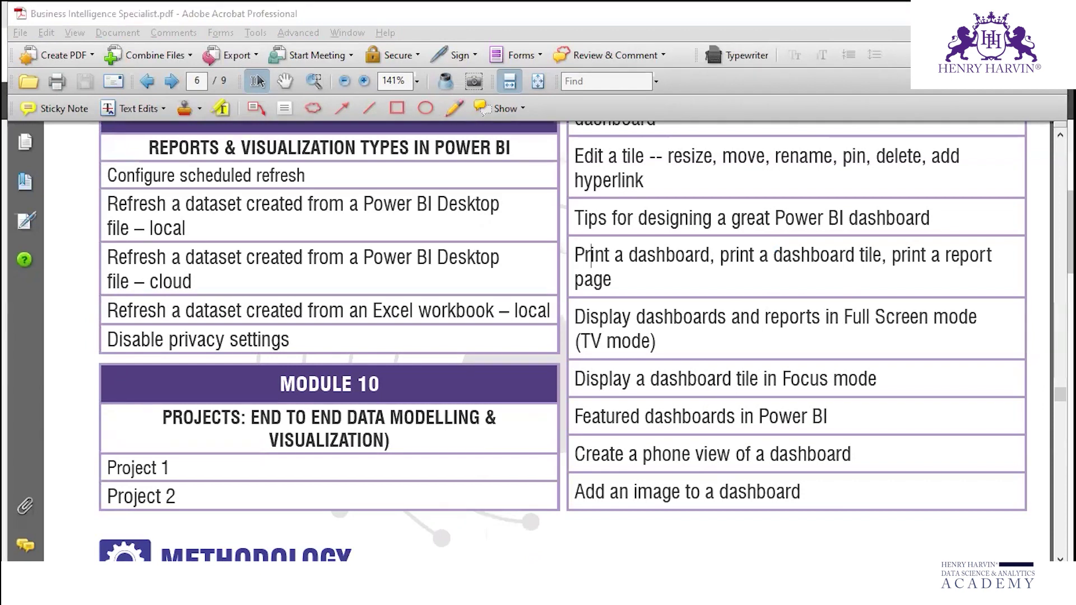
pyautogui.hotkey('alt', 'Tab')
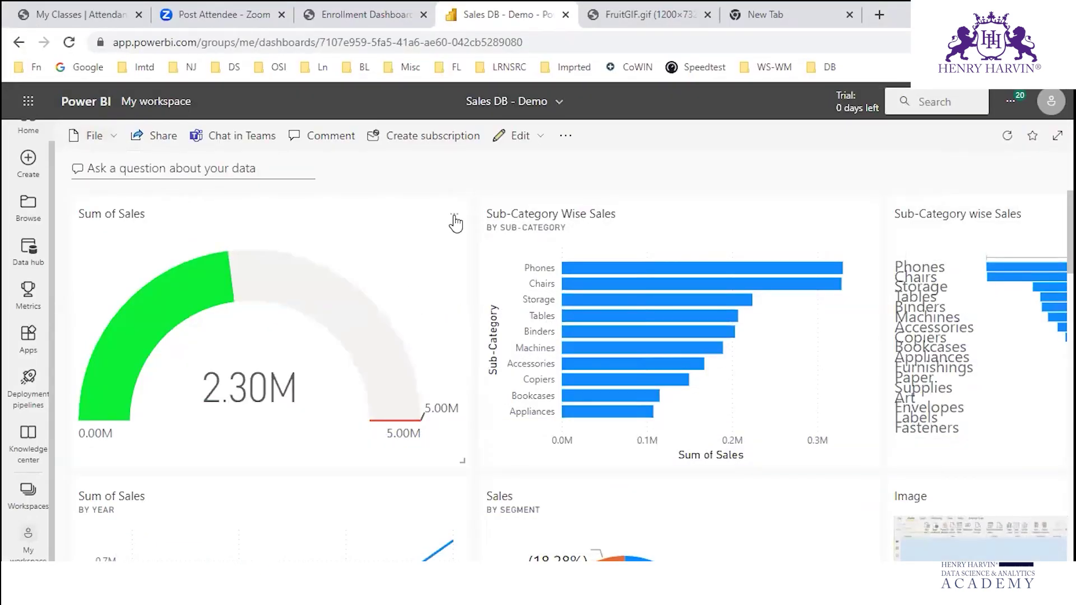
# - Open the report behind the Sum of Sales gauge tile and check the gauge visual's available options
pyautogui.click(453, 215)
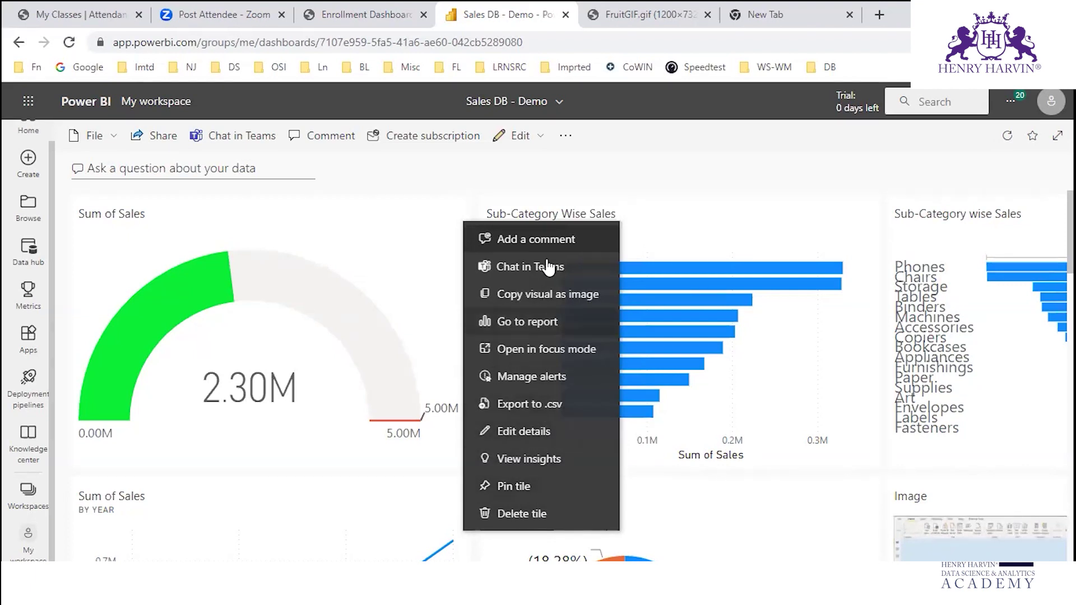
pyautogui.click(330, 224)
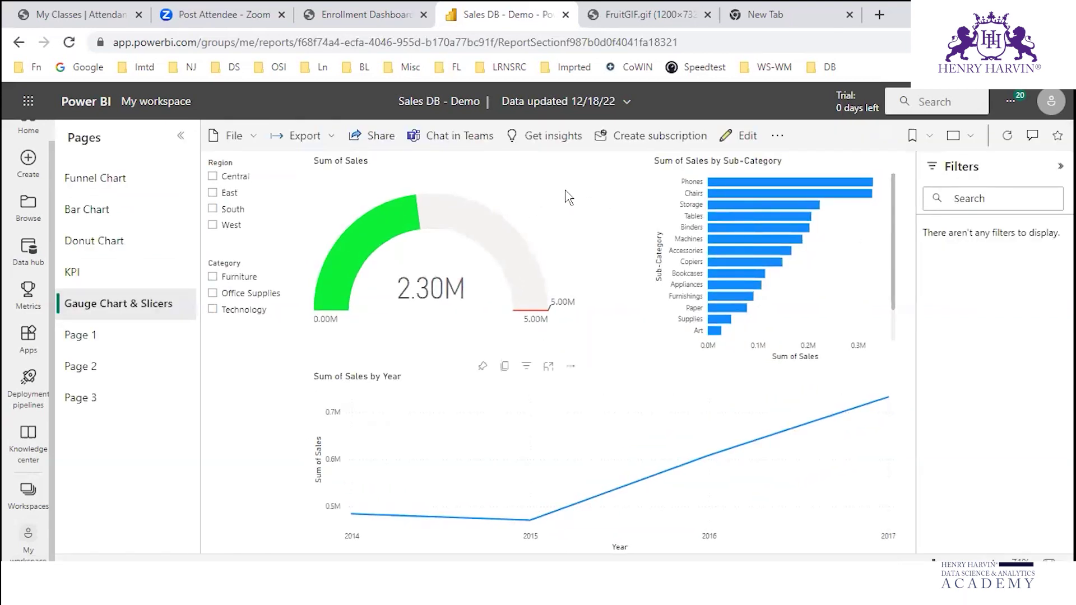
pyautogui.rightClick(557, 195)
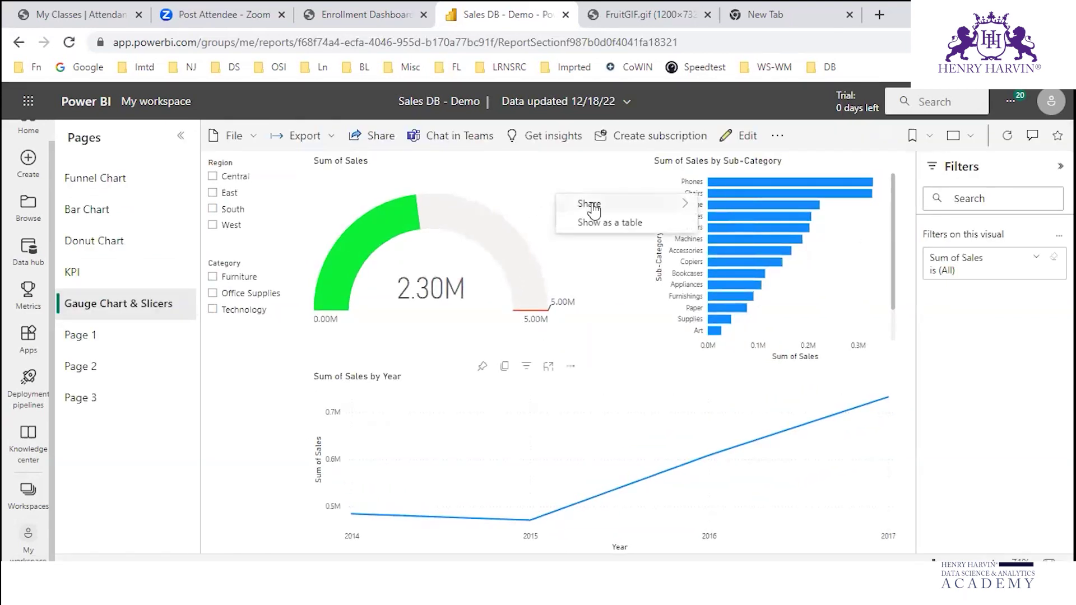
pyautogui.moveTo(594, 208)
pyautogui.click(518, 184)
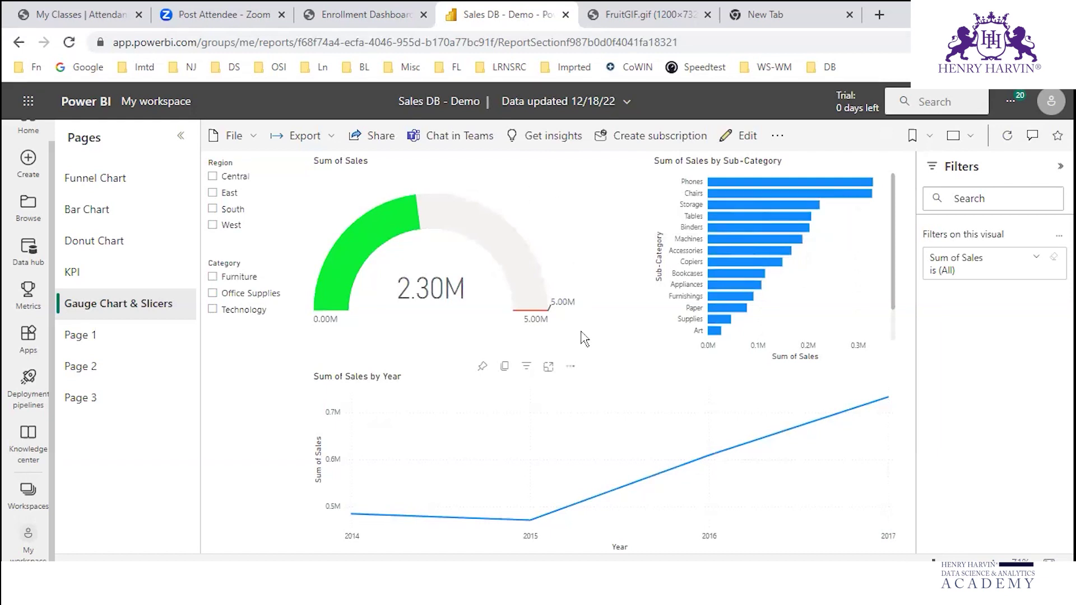
pyautogui.click(570, 366)
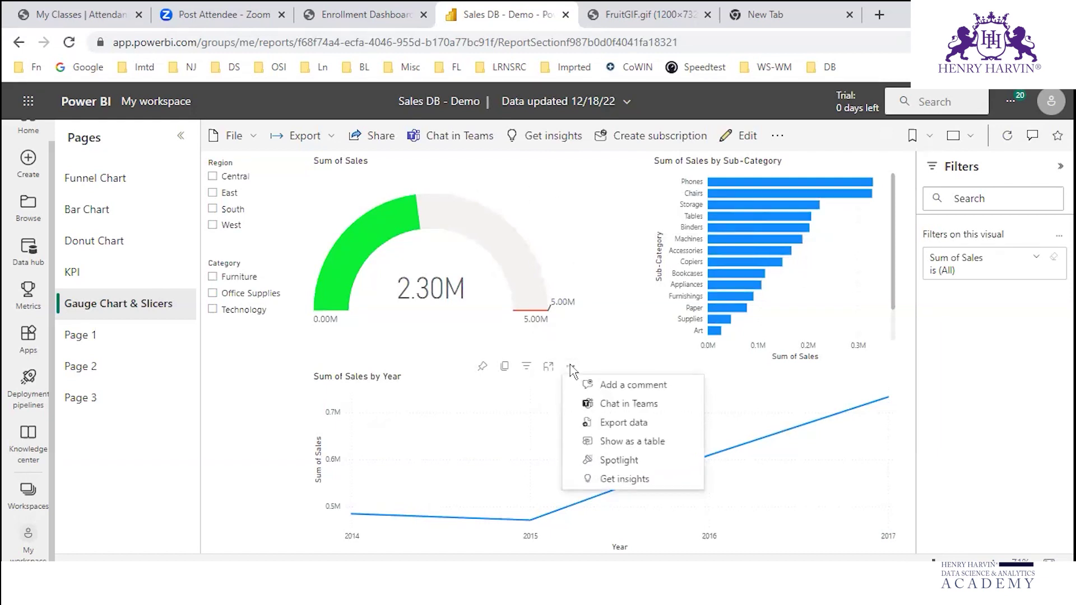
pyautogui.click(510, 234)
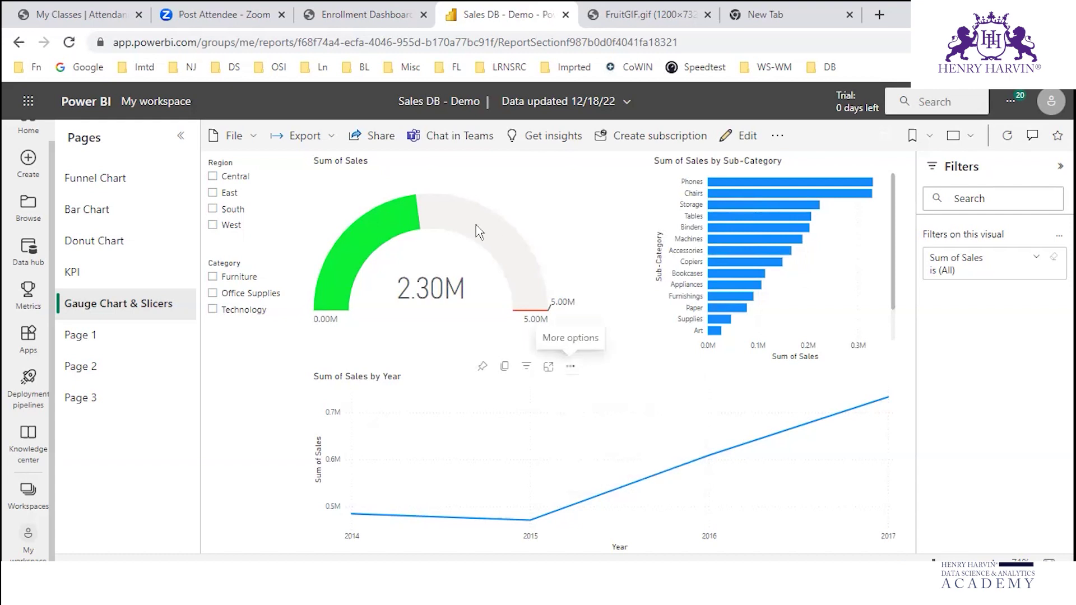
# - Show the report's Sum of Sales gauge in focus mode and open the print preview for that page
pyautogui.click(549, 367)
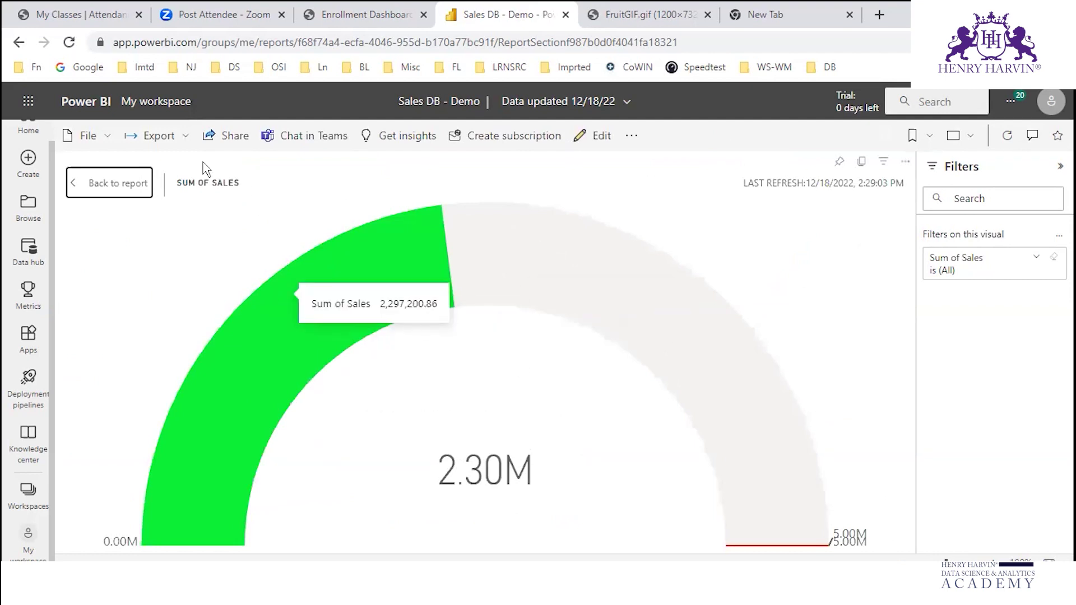
pyautogui.click(102, 137)
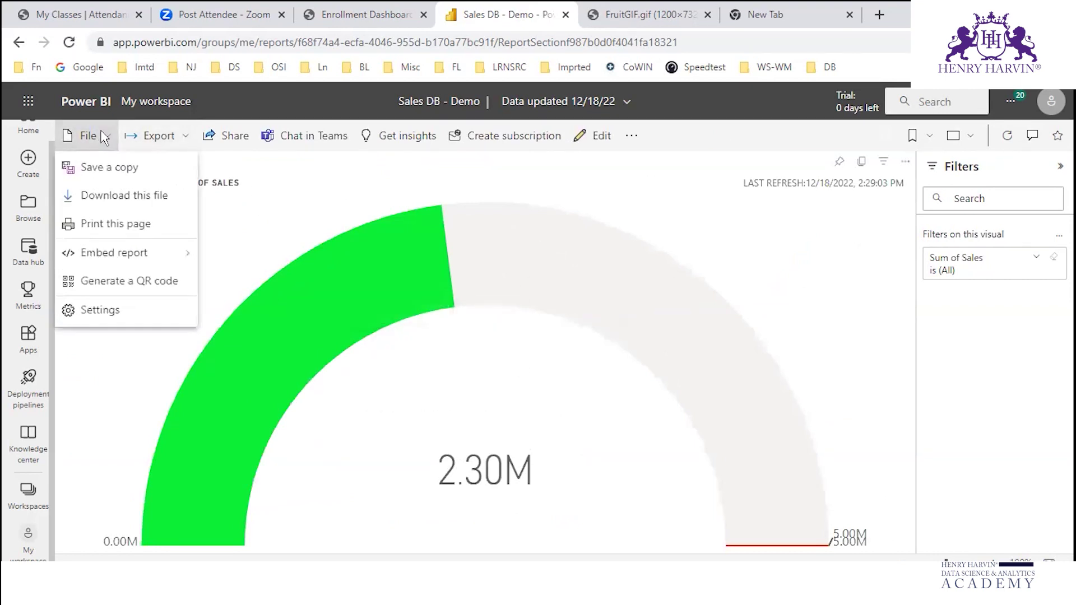
pyautogui.click(139, 225)
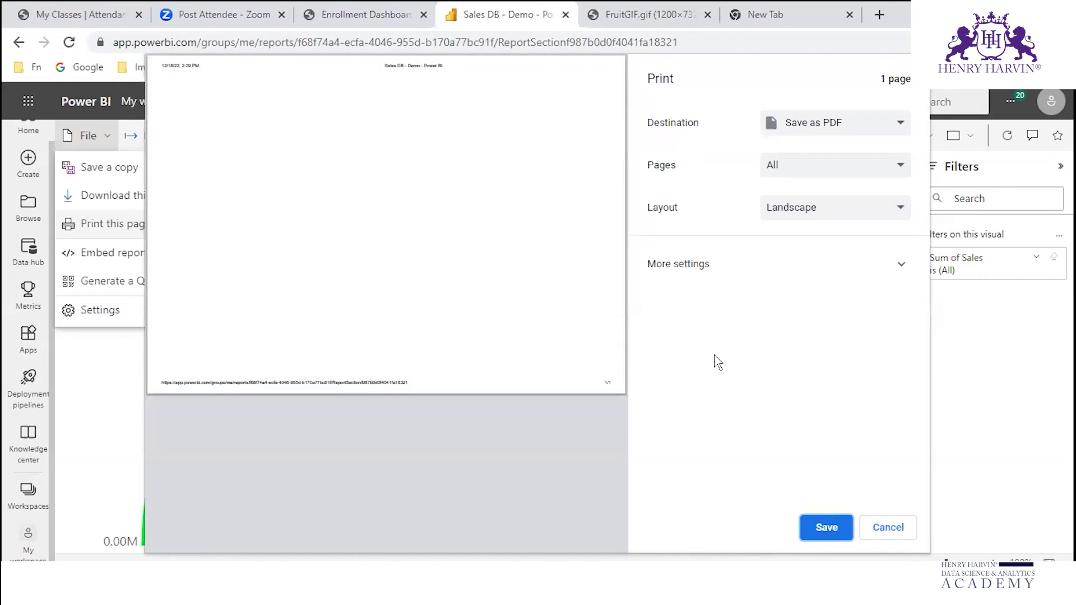
# - Try the Portrait and Landscape layouts for printing the Sum of Sales gauge page and cancel the print
pyautogui.click(844, 168)
pyautogui.click(845, 166)
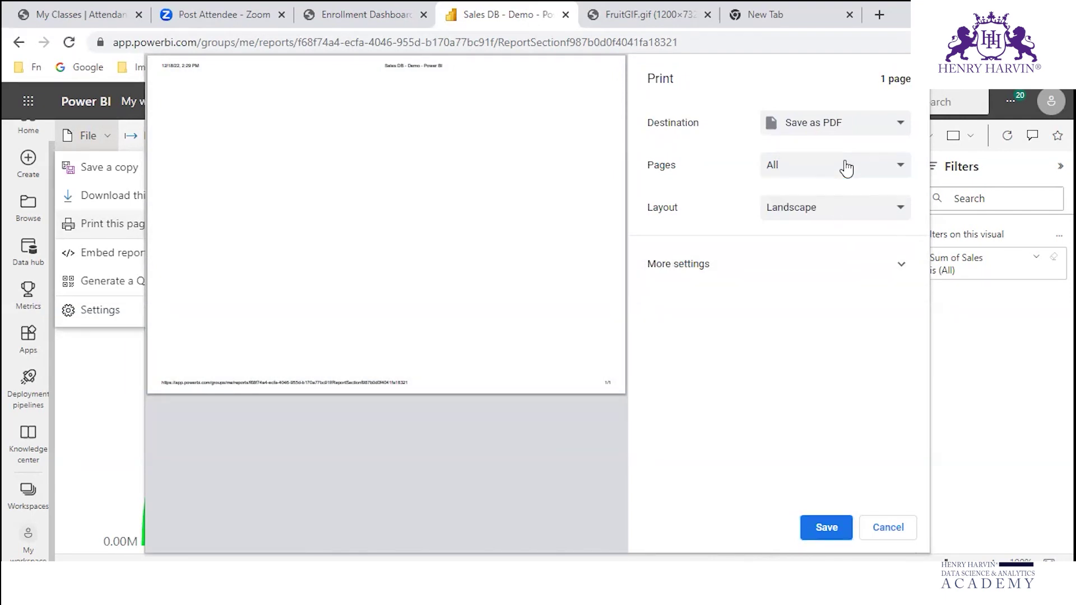
pyautogui.click(841, 211)
pyautogui.click(833, 227)
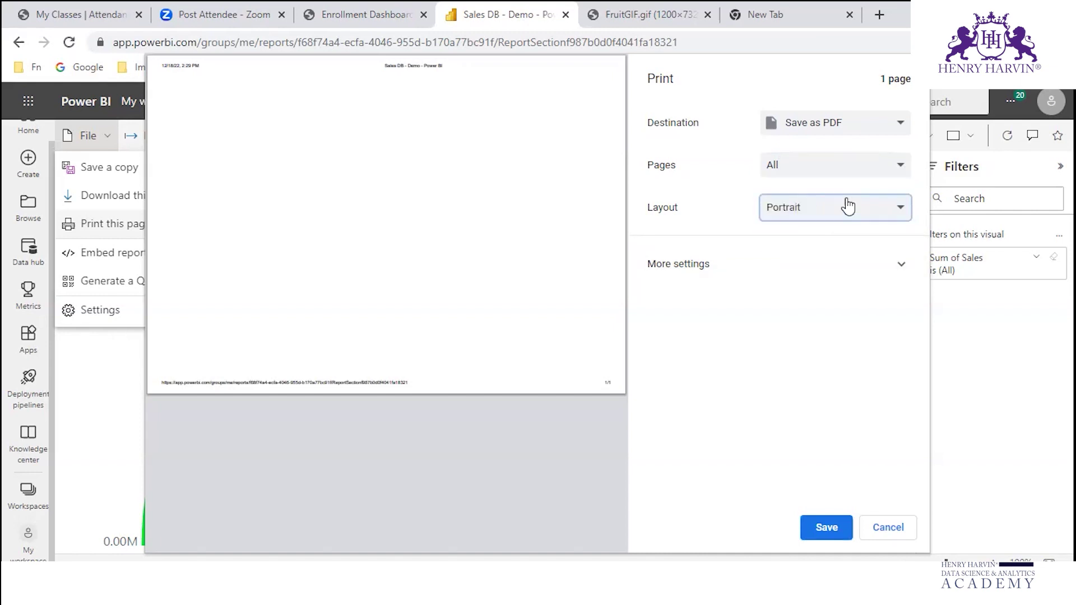
pyautogui.click(845, 205)
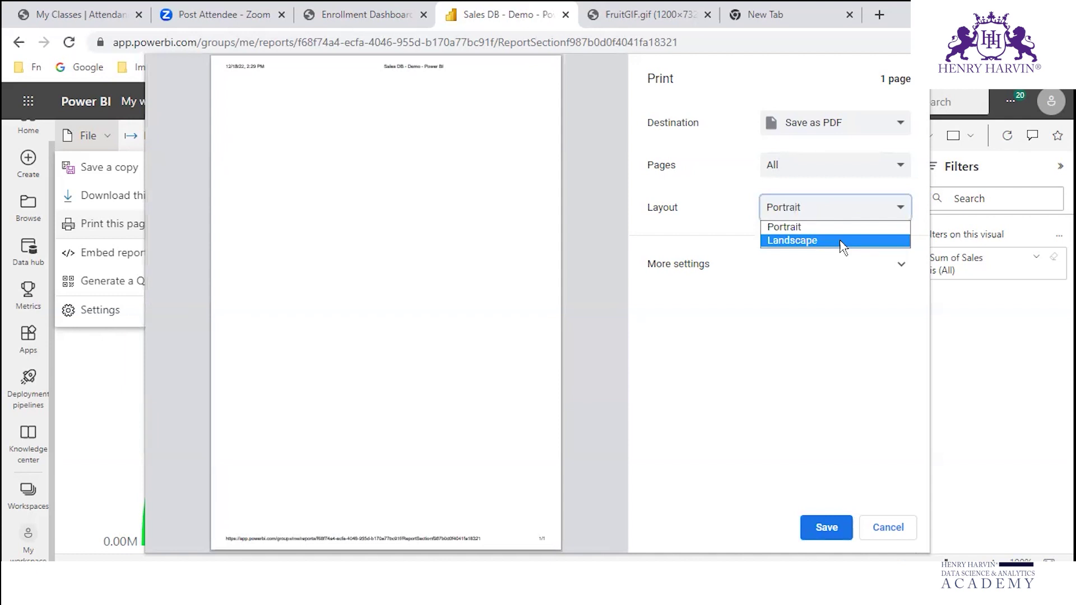
pyautogui.click(843, 247)
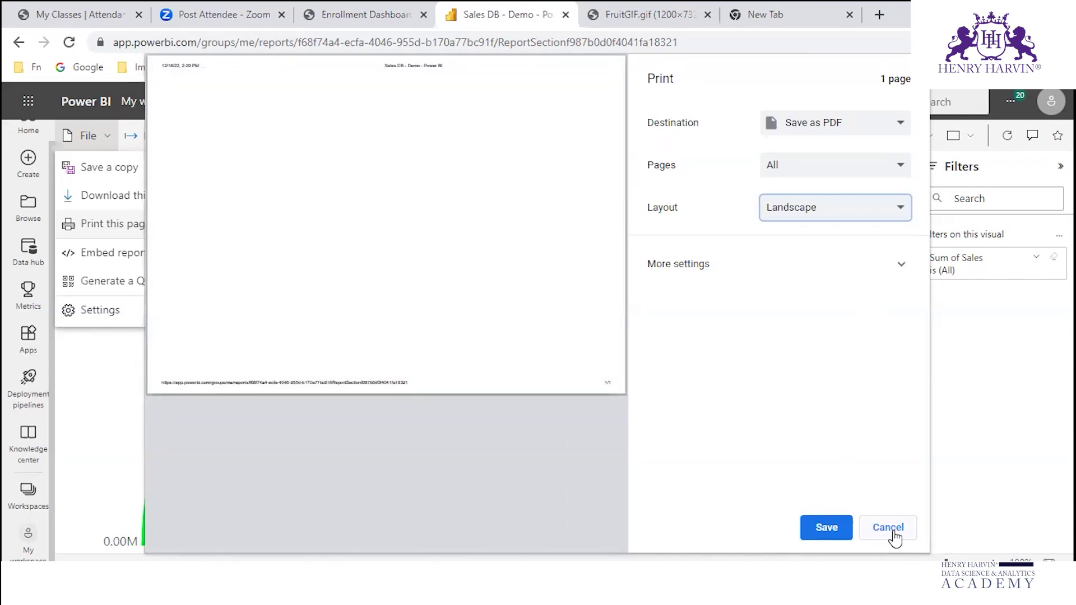
pyautogui.click(889, 529)
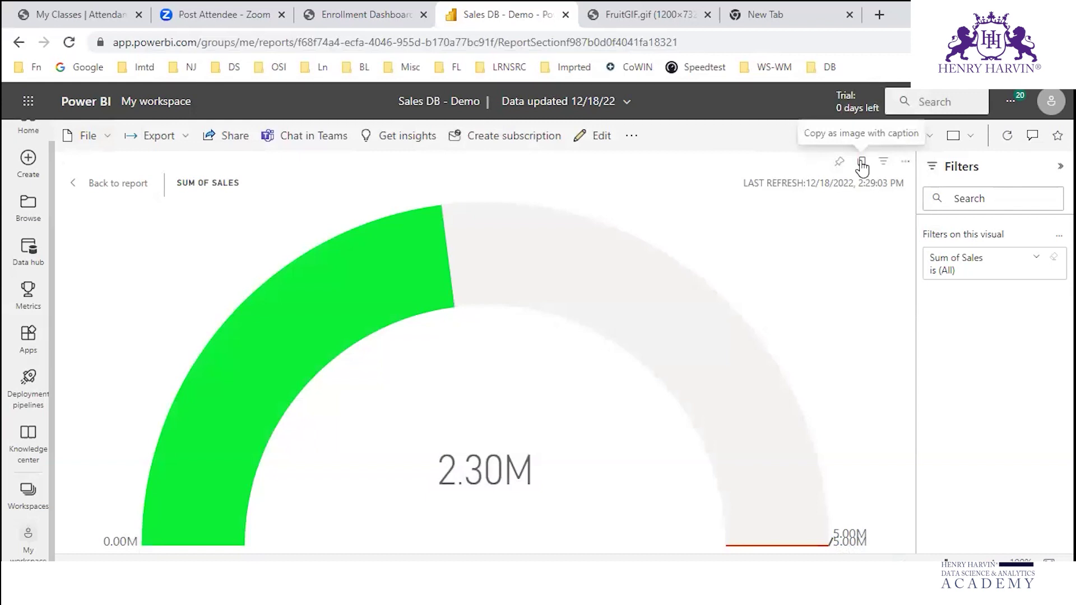
# - Check the additional options for the focused Sum of Sales gauge and the report, and preview the page's print before cancelling it
pyautogui.click(904, 161)
pyautogui.click(631, 135)
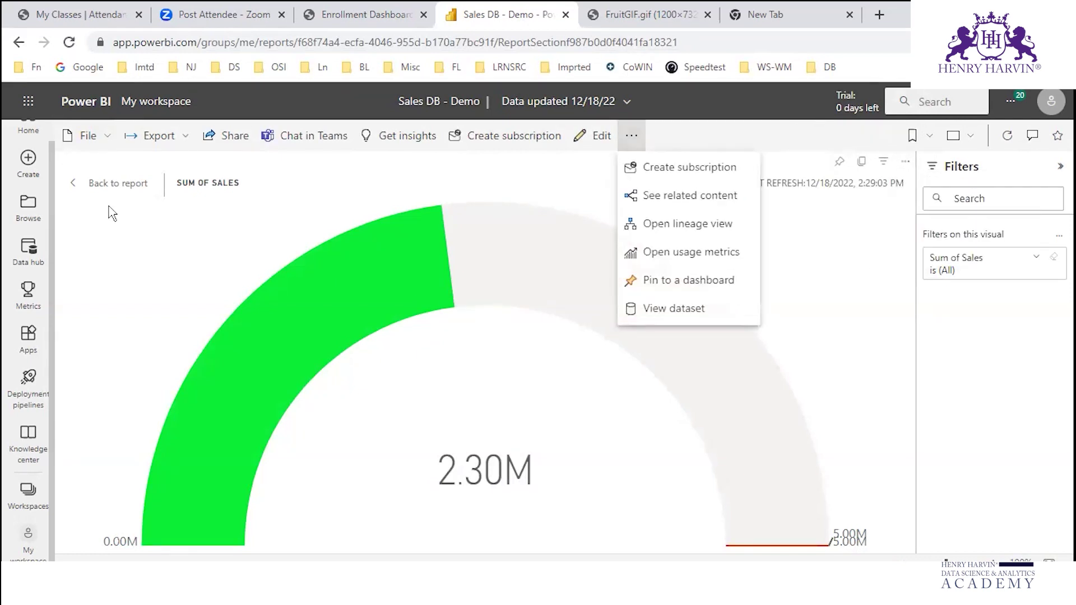
pyautogui.click(103, 137)
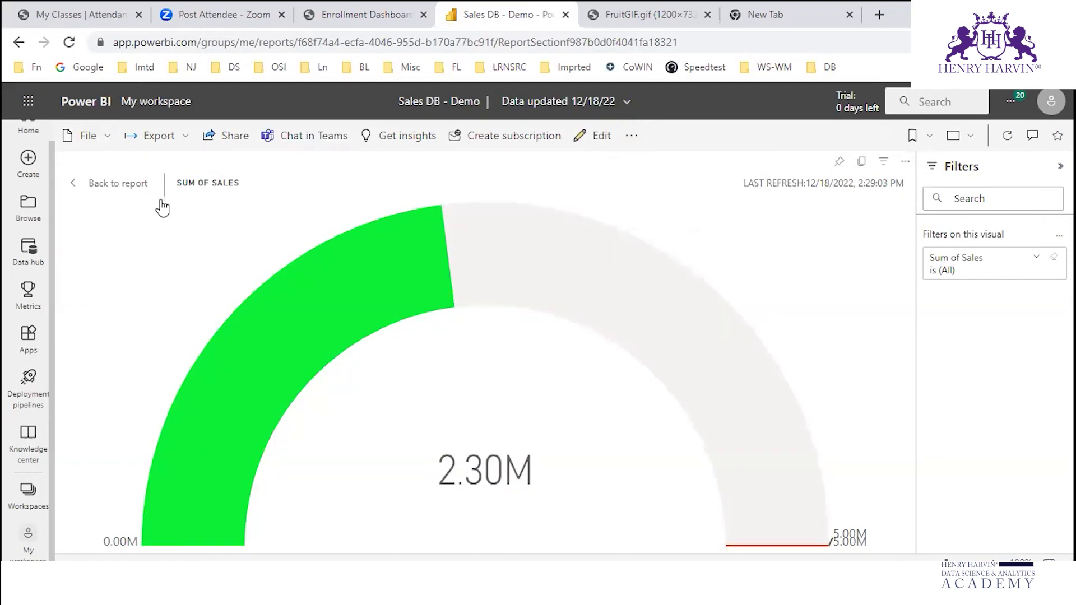
pyautogui.click(132, 229)
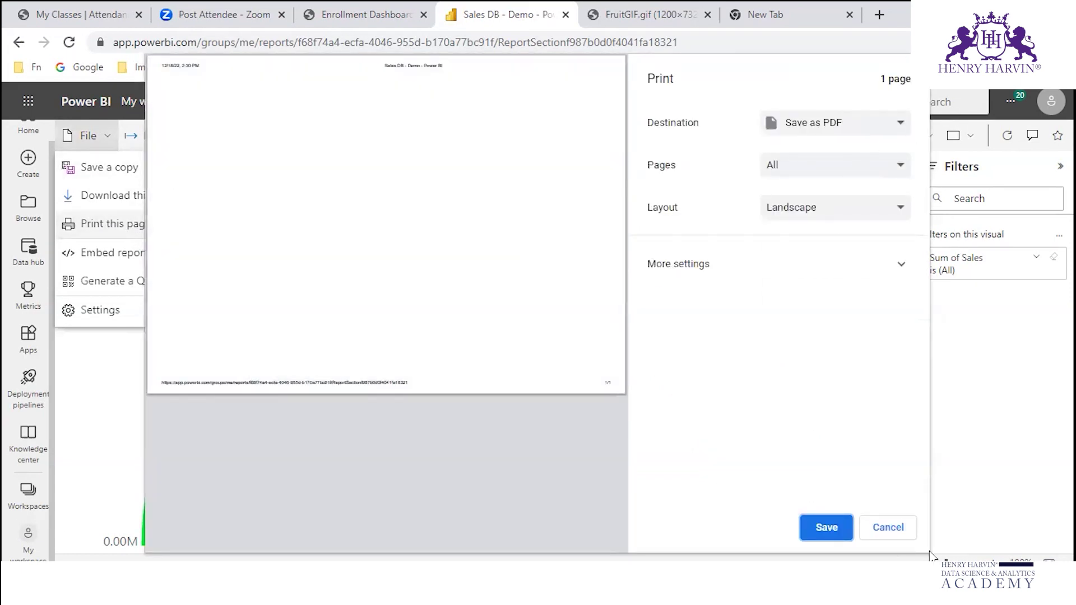
pyautogui.click(888, 527)
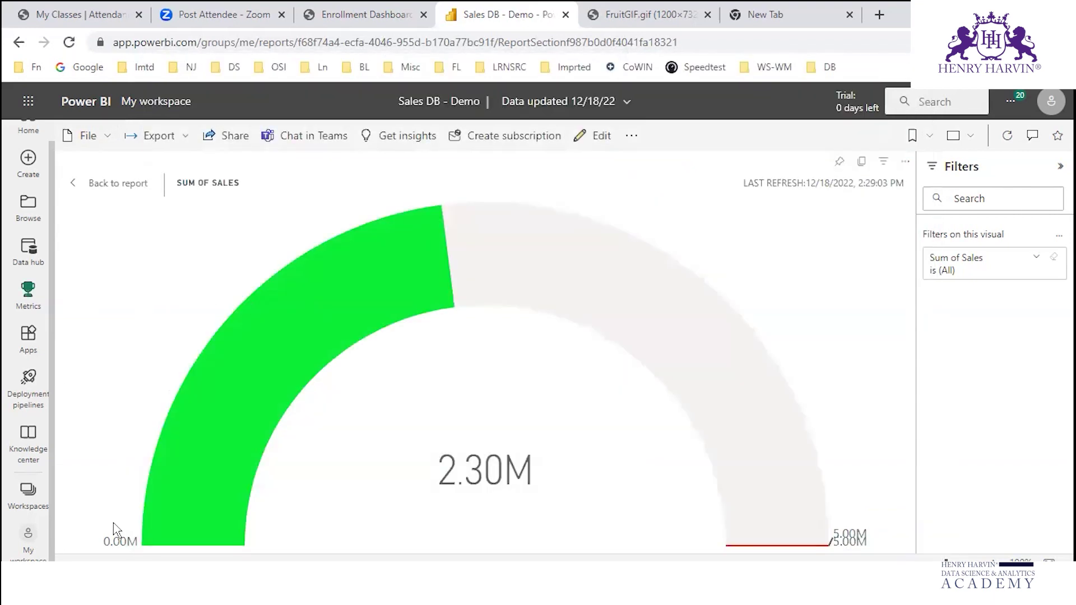
# - Open the Sales DB - Demo report from My workspace and bring up the print preview for its Gauge Chart & Slicers page
pyautogui.click(32, 527)
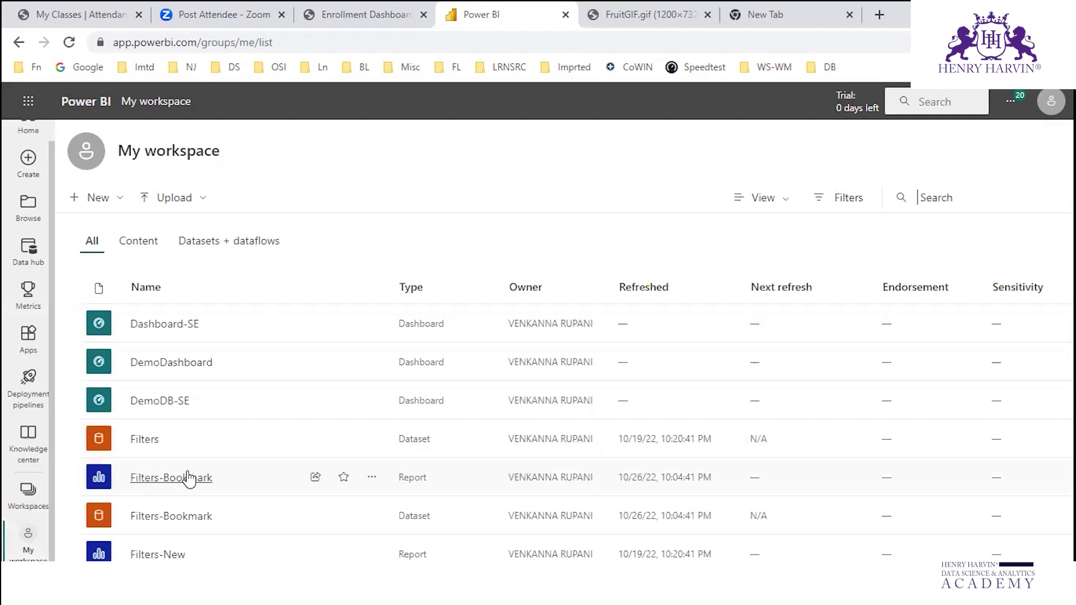
pyautogui.scroll(-3, 188, 478)
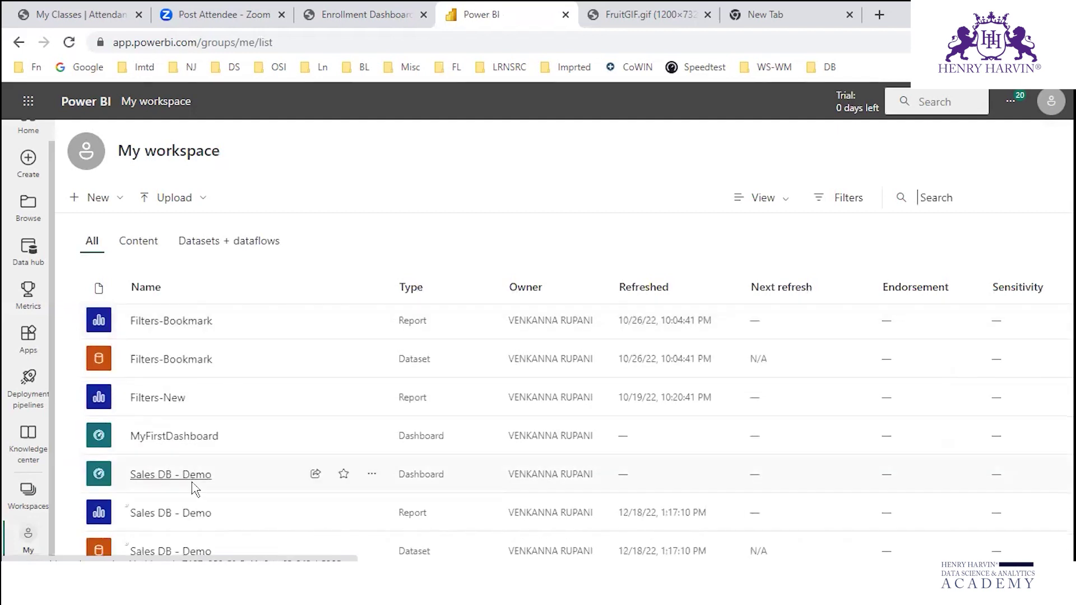
pyautogui.click(192, 516)
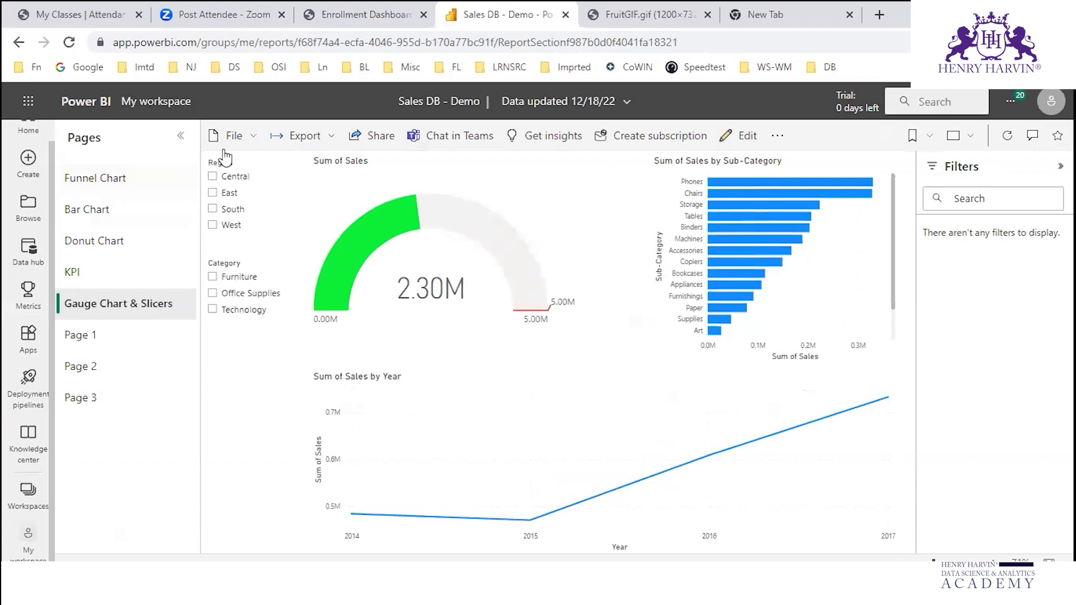
pyautogui.click(251, 138)
pyautogui.click(279, 223)
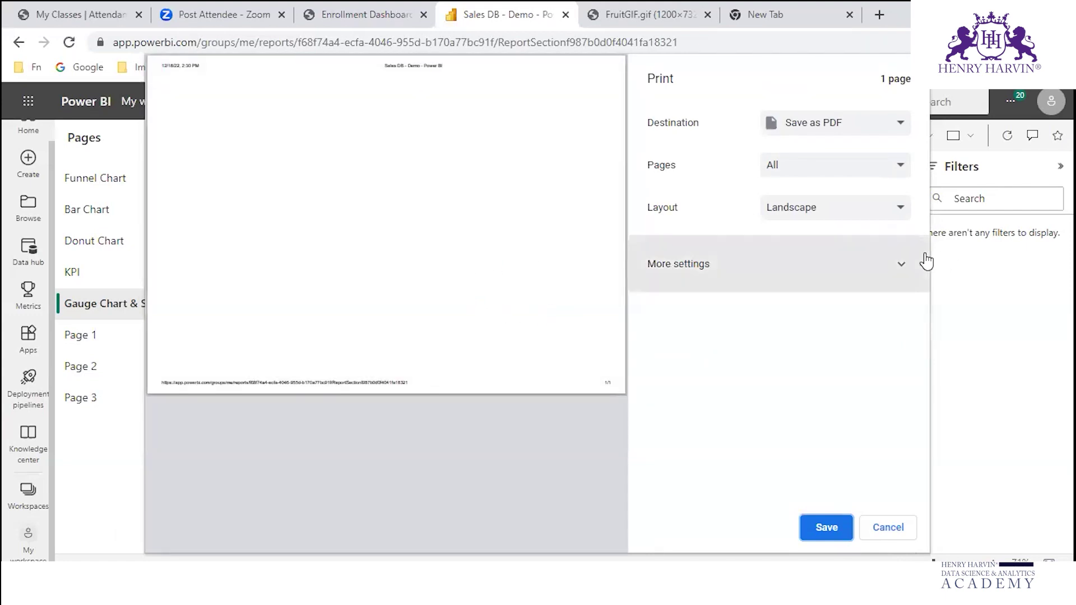
# - Try the Portrait print layout with background graphics and headers and footers turned off
pyautogui.click(878, 210)
pyautogui.click(833, 230)
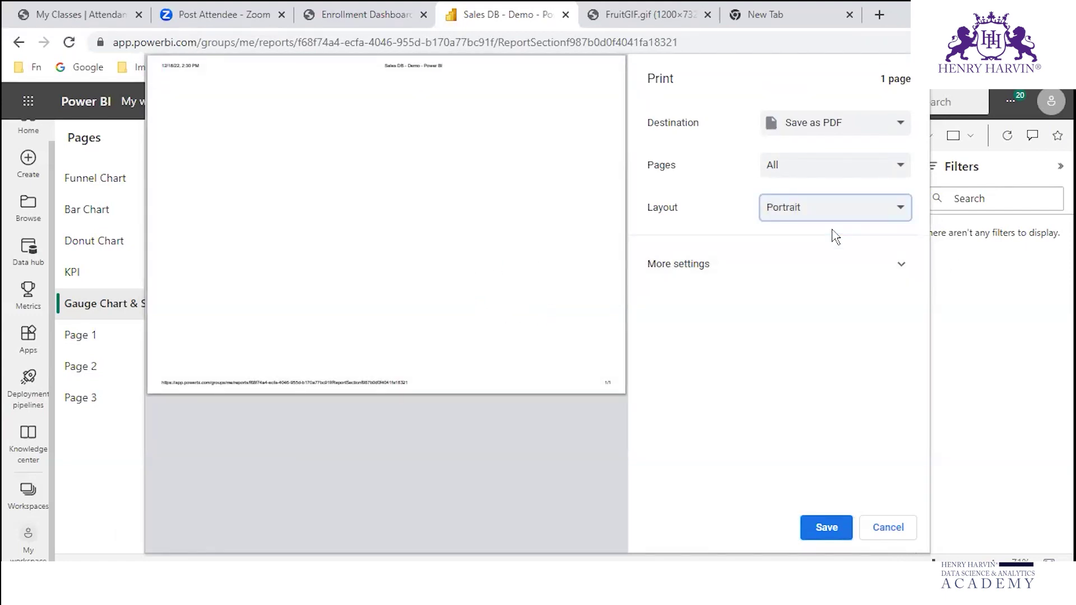
pyautogui.click(899, 267)
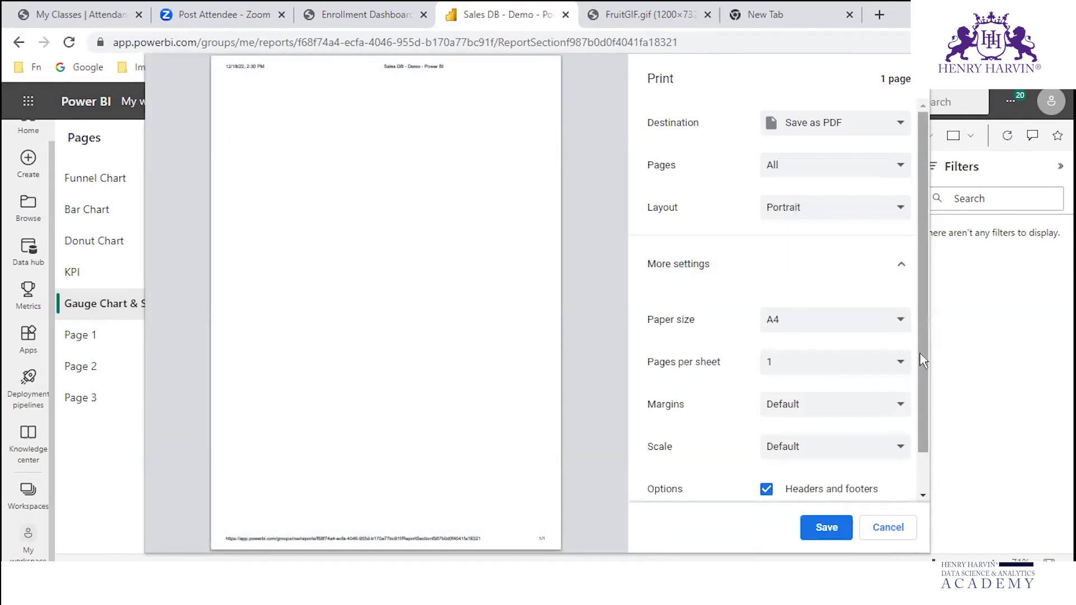
pyautogui.scroll(-1, 922, 360)
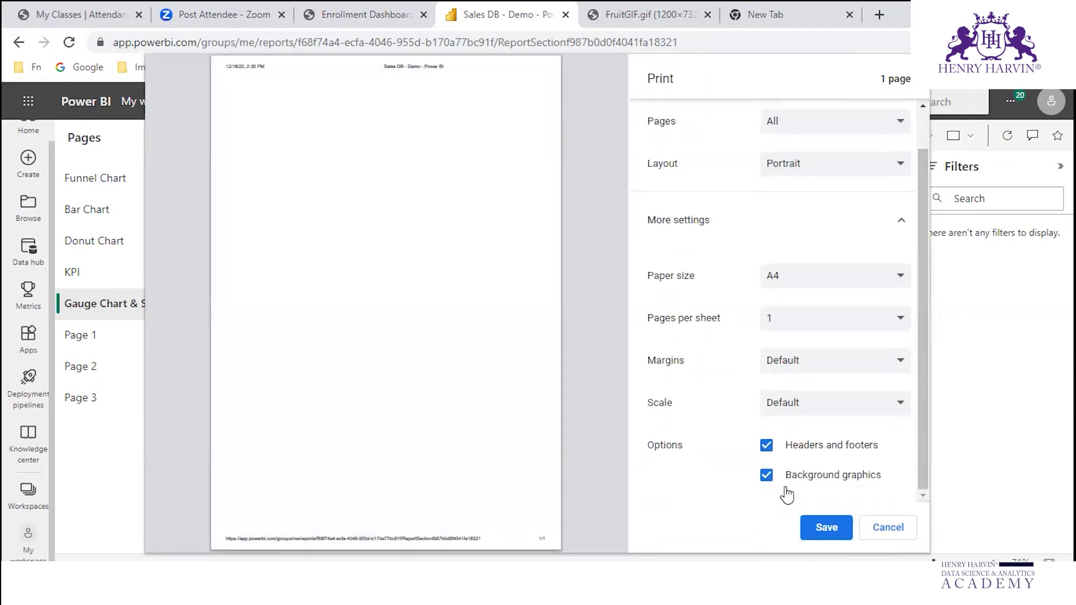
pyautogui.click(766, 475)
pyautogui.click(766, 446)
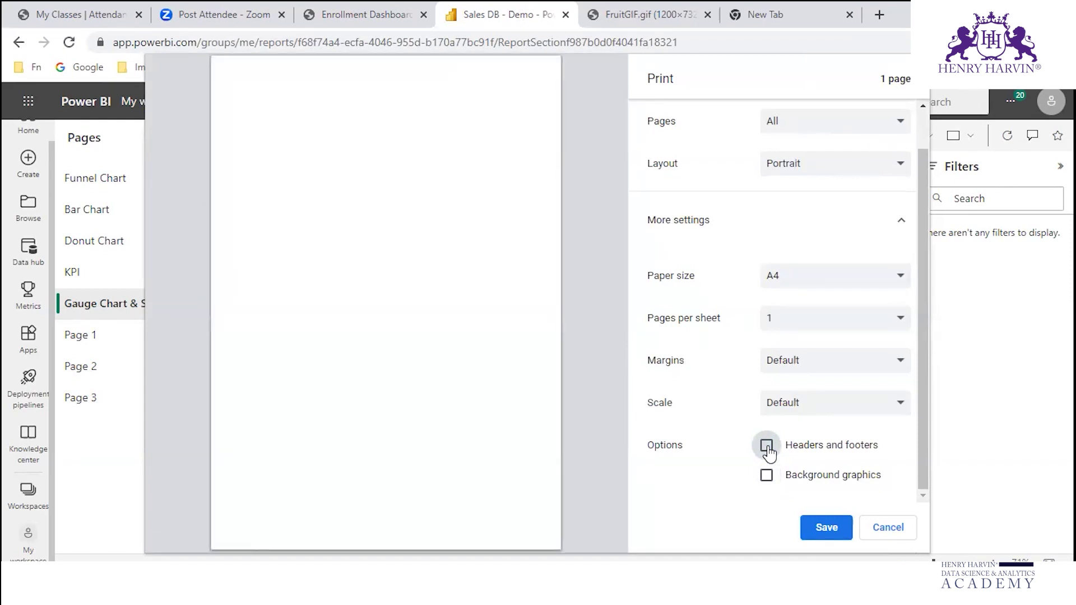
# - Set the print layout to Landscape and turn headers and footers and background graphics back on
pyautogui.click(799, 166)
pyautogui.click(800, 197)
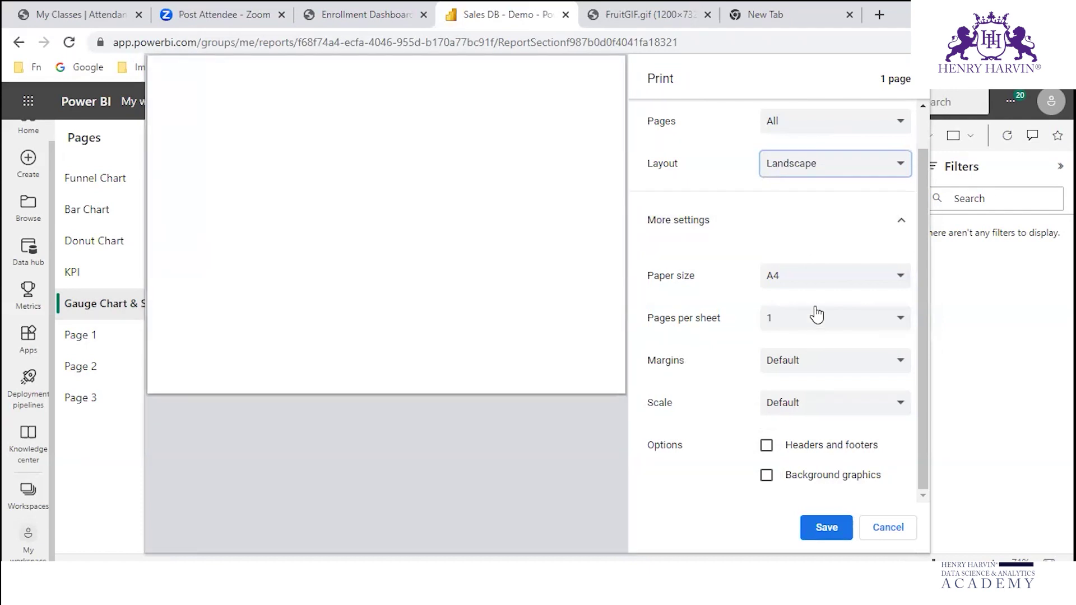
pyautogui.click(766, 445)
pyautogui.click(766, 476)
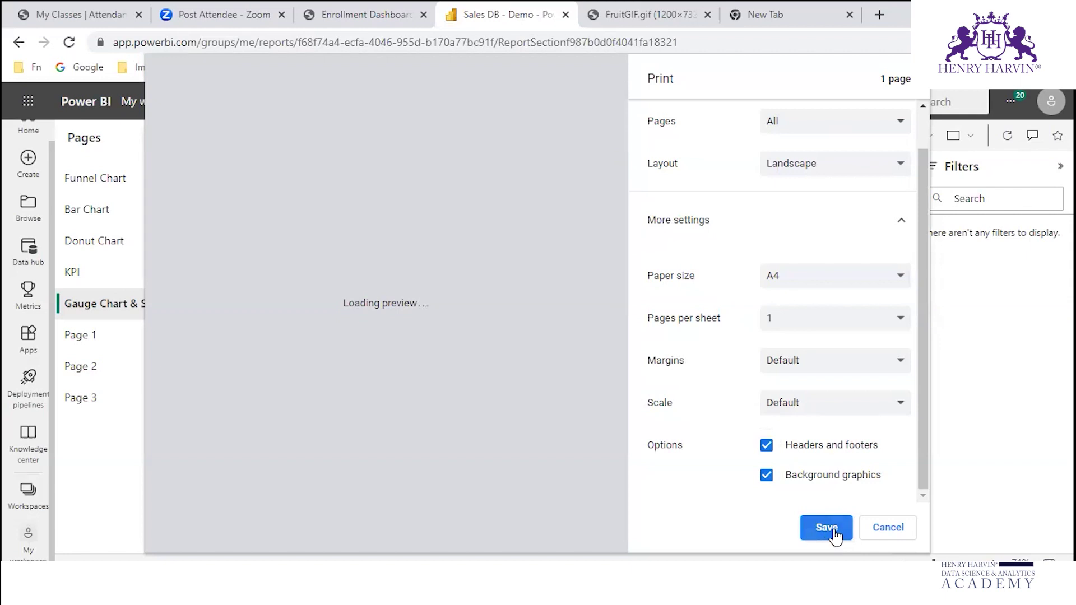
# - Try the A0 and A2 paper sizes for the Gauge Chart & Slicers page and cancel the print
pyautogui.click(824, 278)
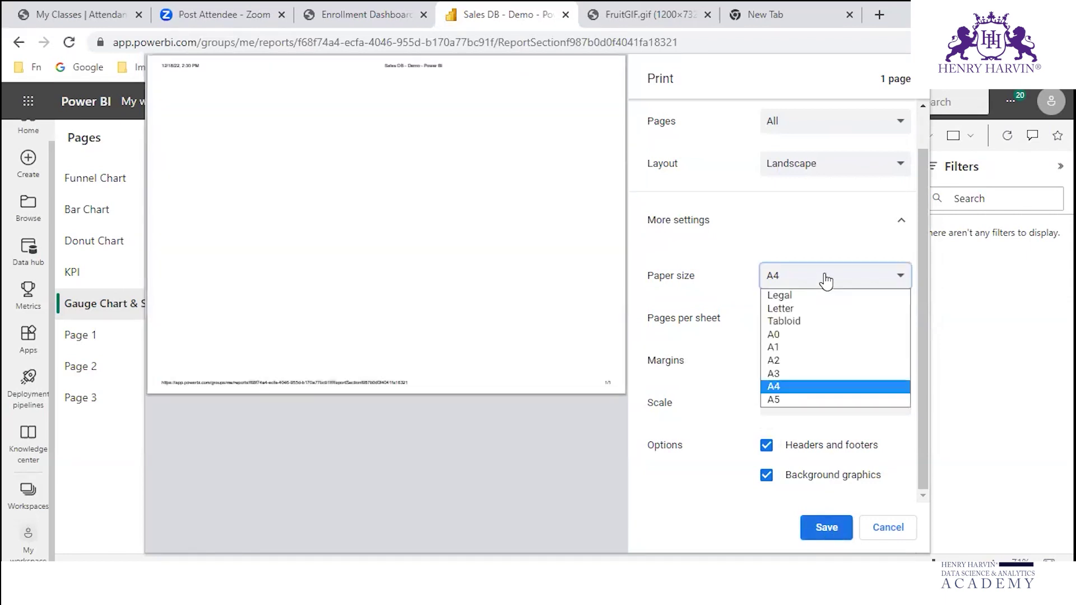
pyautogui.click(812, 336)
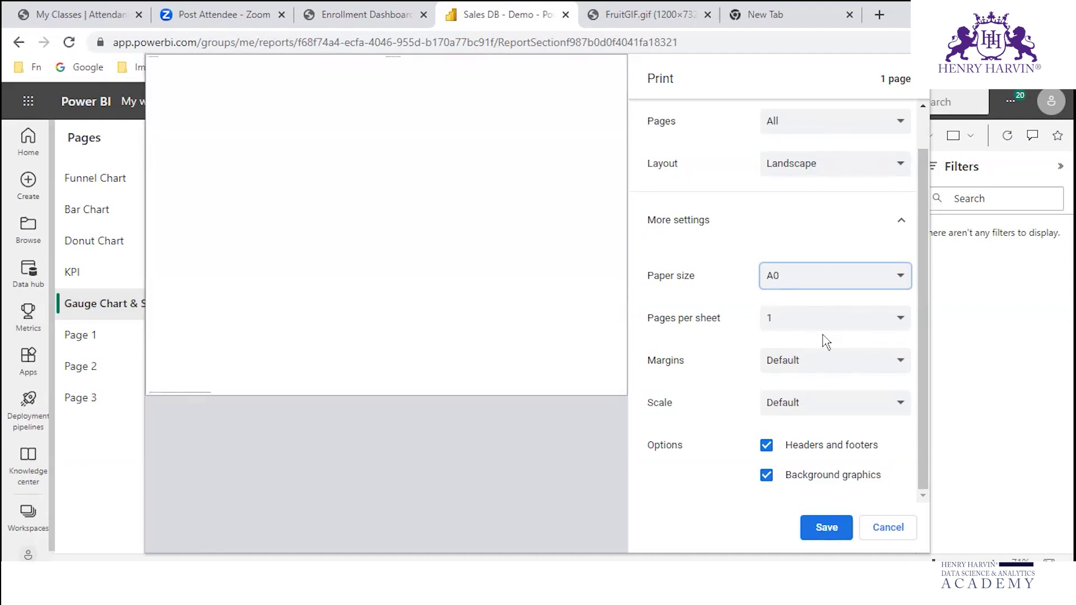
pyautogui.click(821, 276)
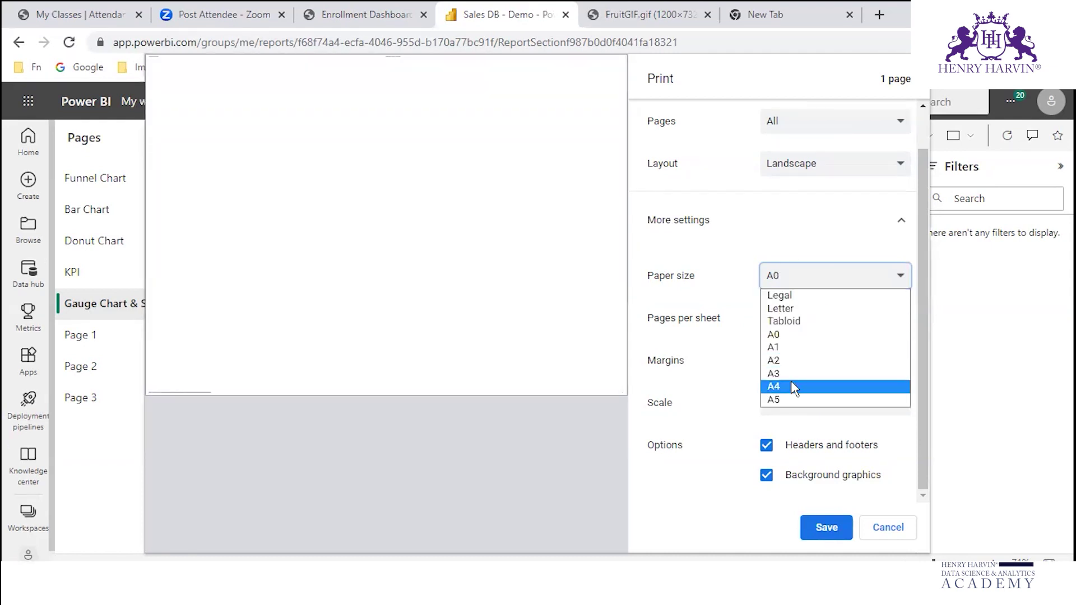
pyautogui.click(797, 363)
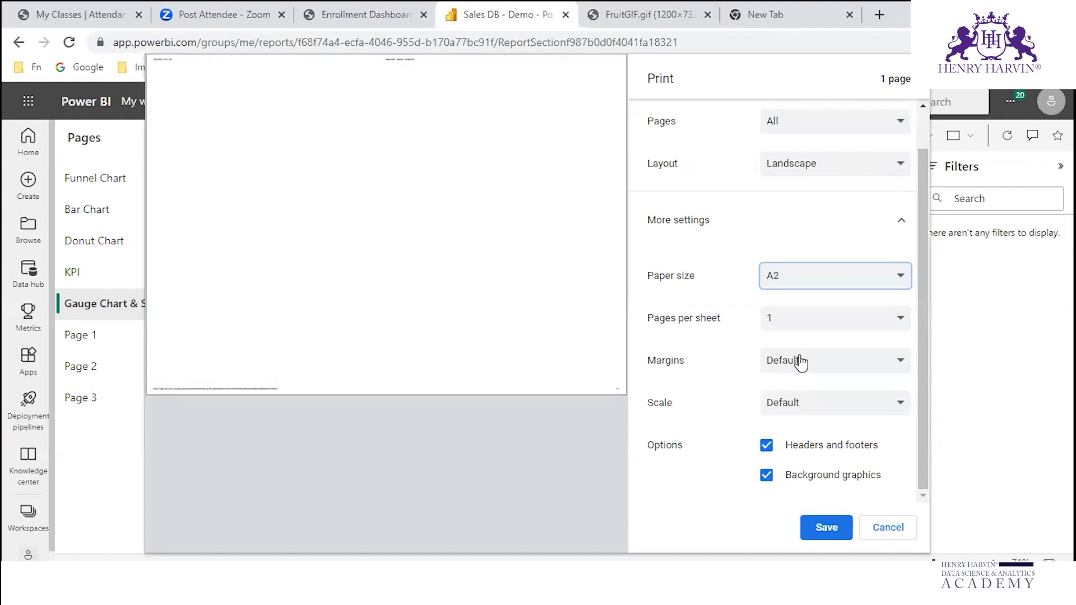
pyautogui.click(889, 528)
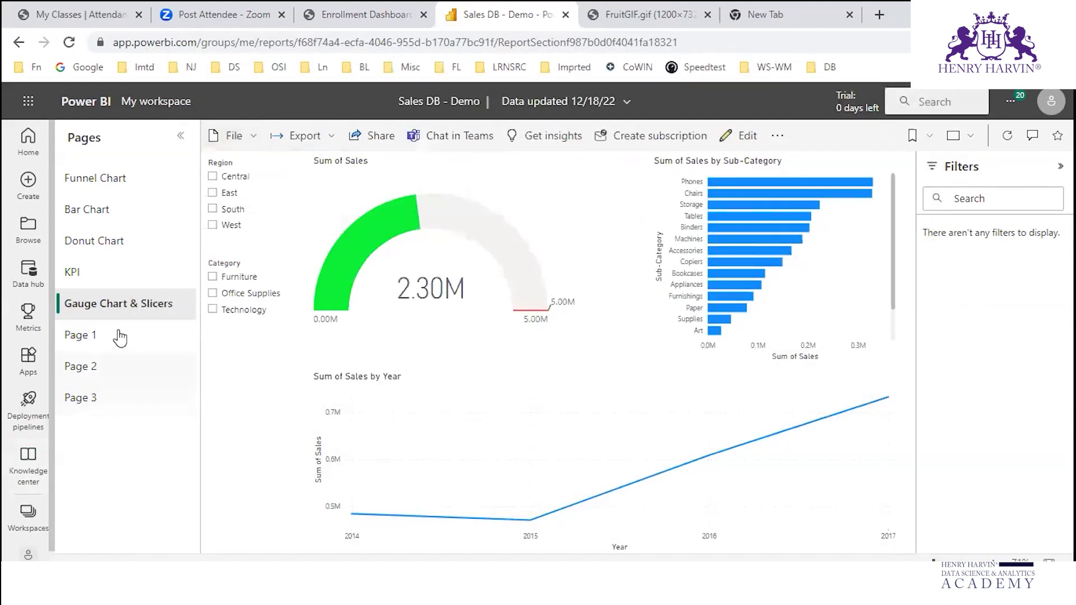
# - Browse to the report's Funnel Chart page, preview its print and cancel it
pyautogui.click(90, 273)
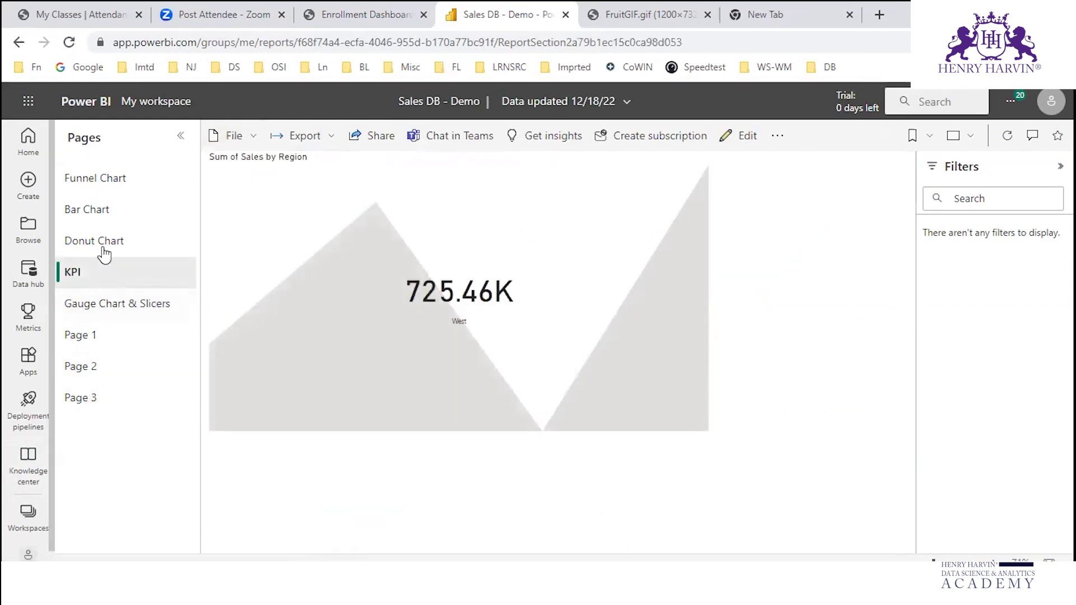
pyautogui.click(105, 217)
pyautogui.click(108, 179)
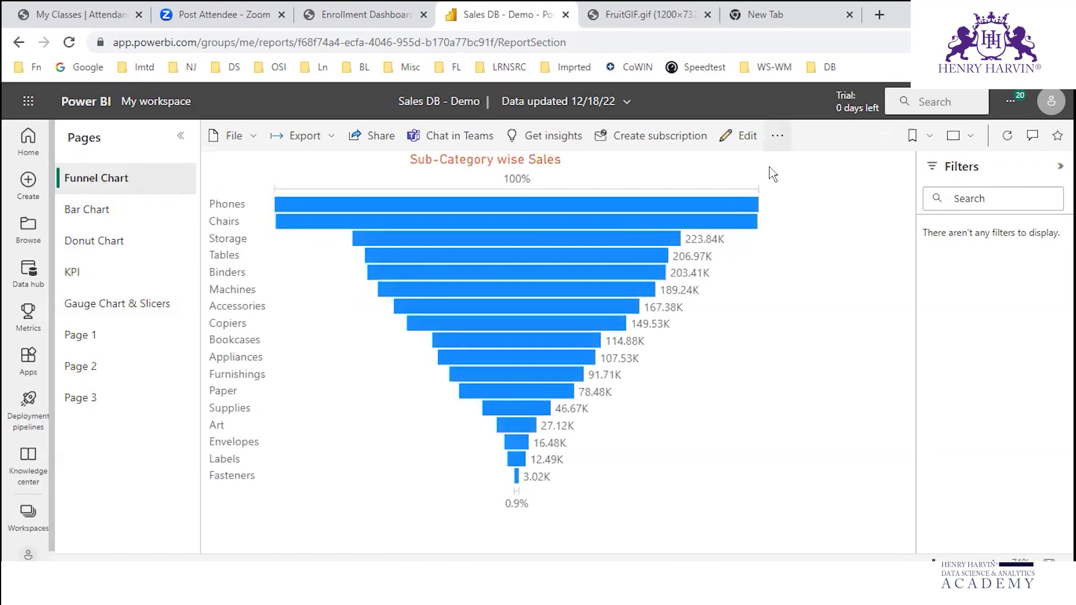
pyautogui.click(231, 136)
pyautogui.click(270, 224)
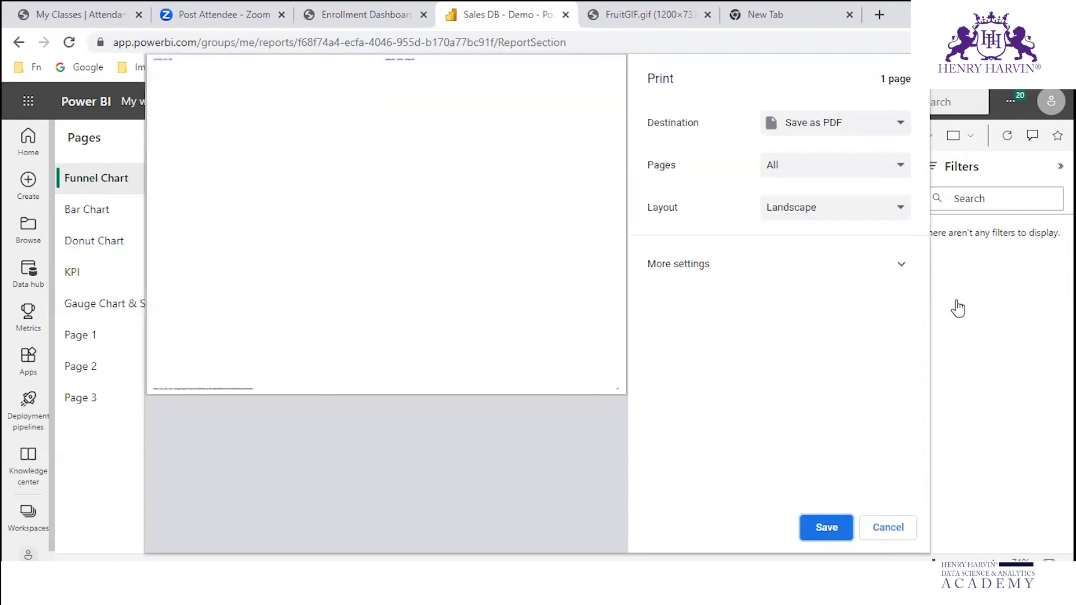
pyautogui.click(895, 529)
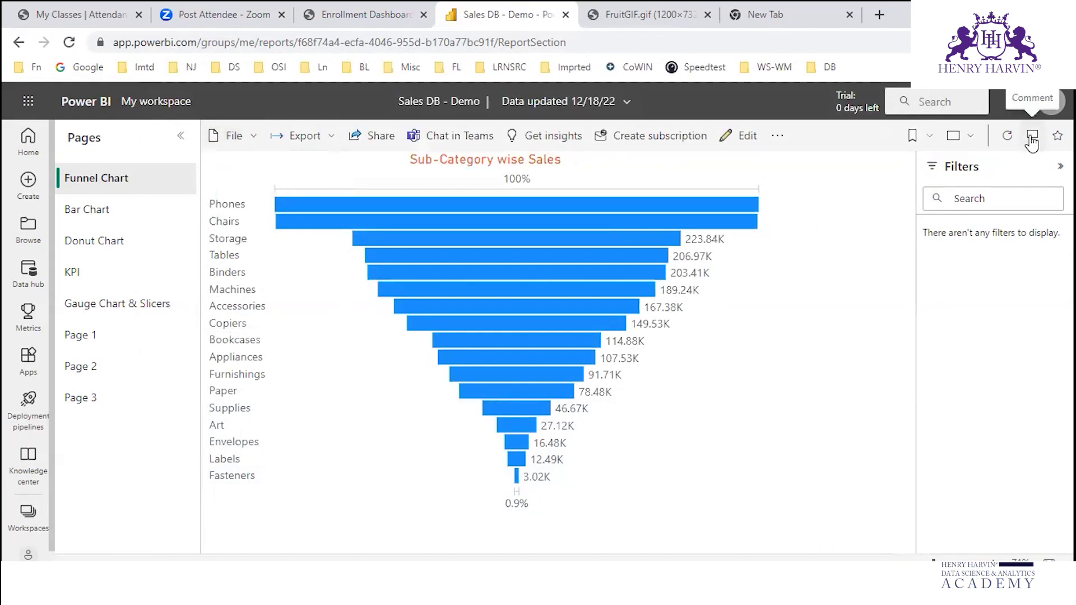
# - View the Funnel Chart page in full screen and return to the normal report view
pyautogui.click(972, 137)
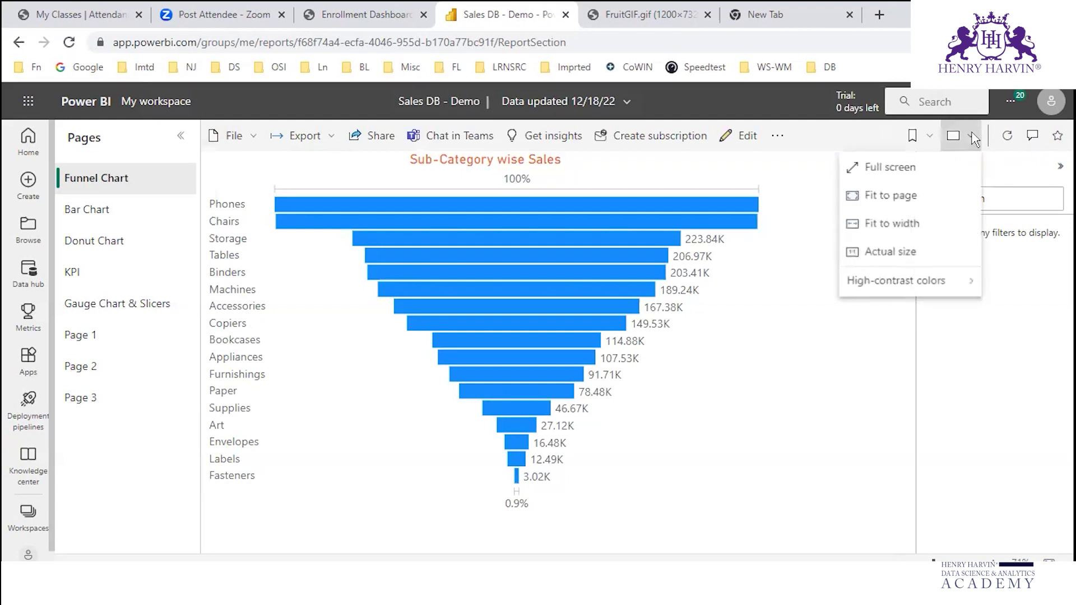
pyautogui.click(891, 168)
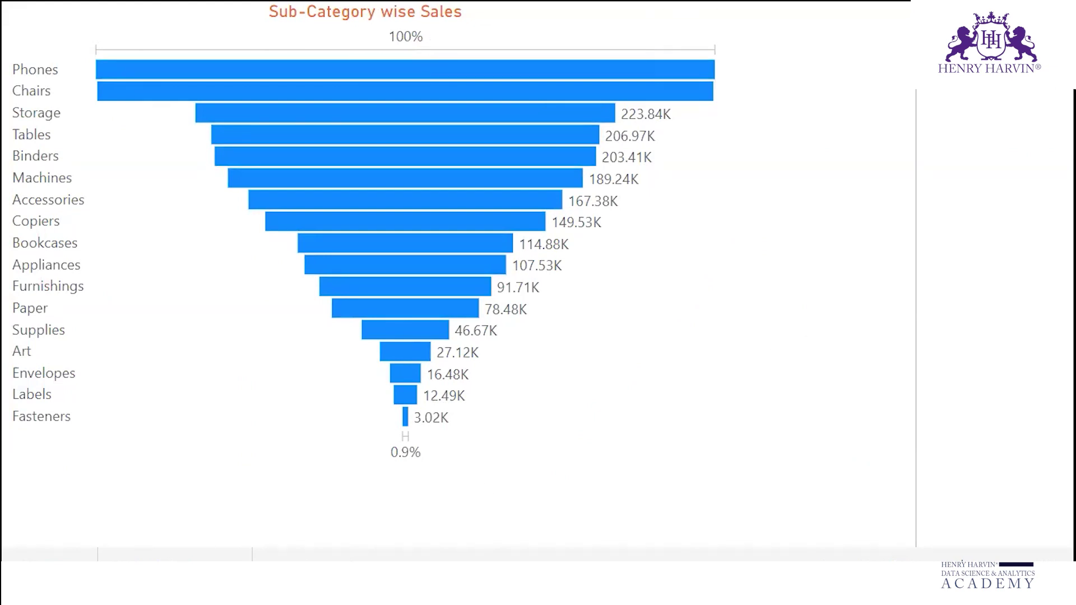
pyautogui.press('Escape')
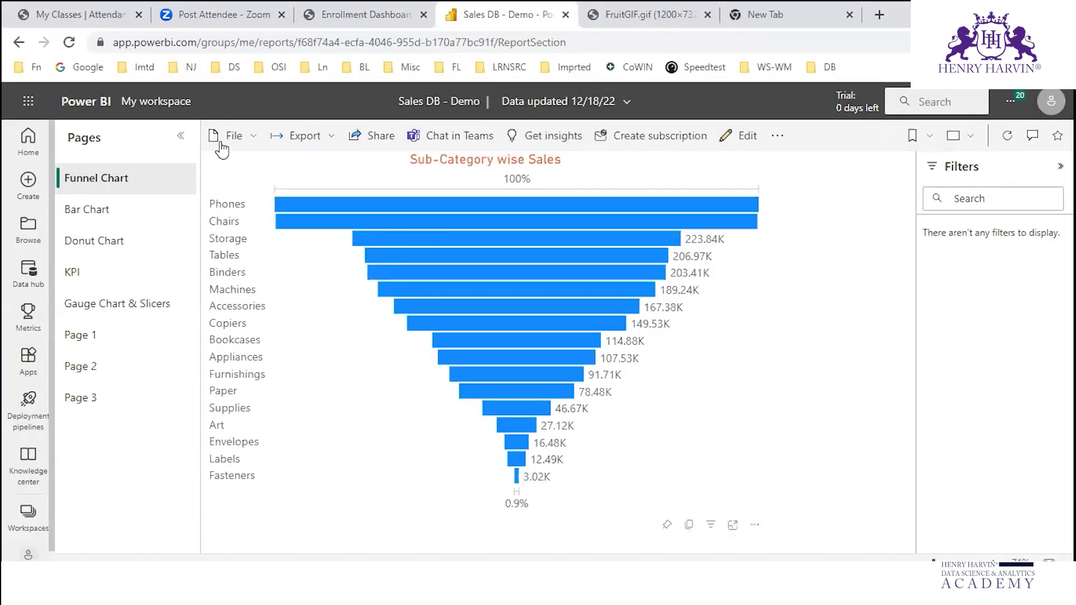
# - Open the settings of the Sales DB - Demo report and look through its visual, export, pages pane and persistent filter options
pyautogui.click(252, 138)
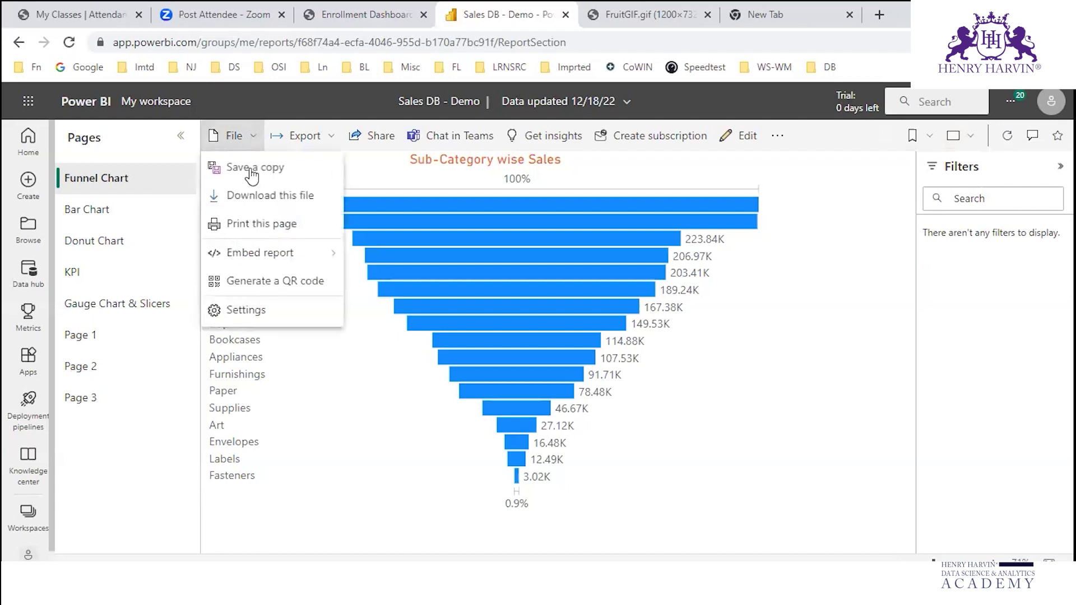
pyautogui.click(244, 311)
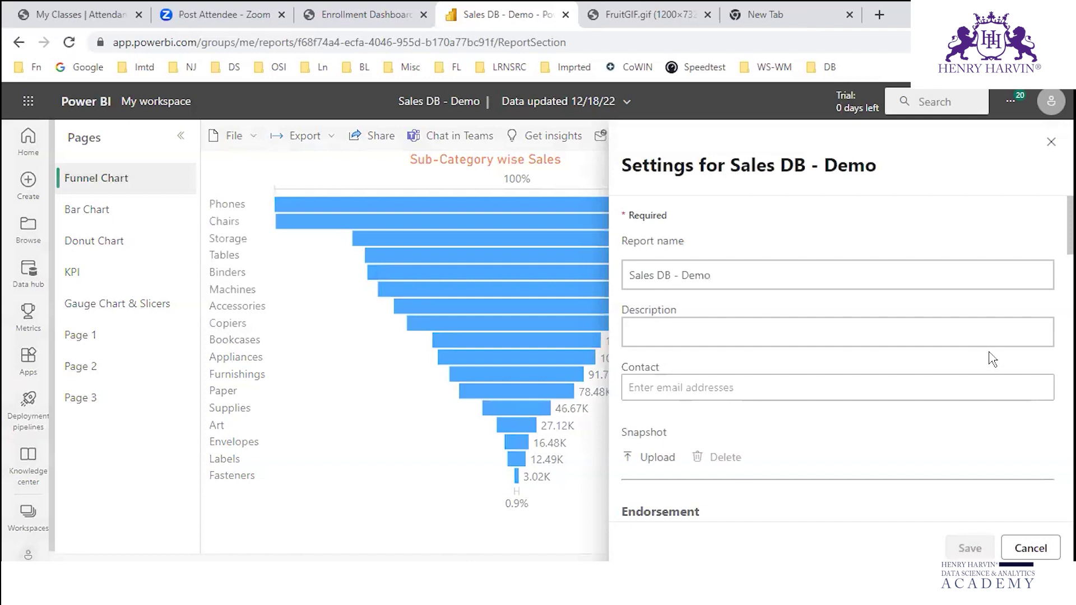
pyautogui.scroll(-5, 990, 357)
pyautogui.scroll(-5, 991, 358)
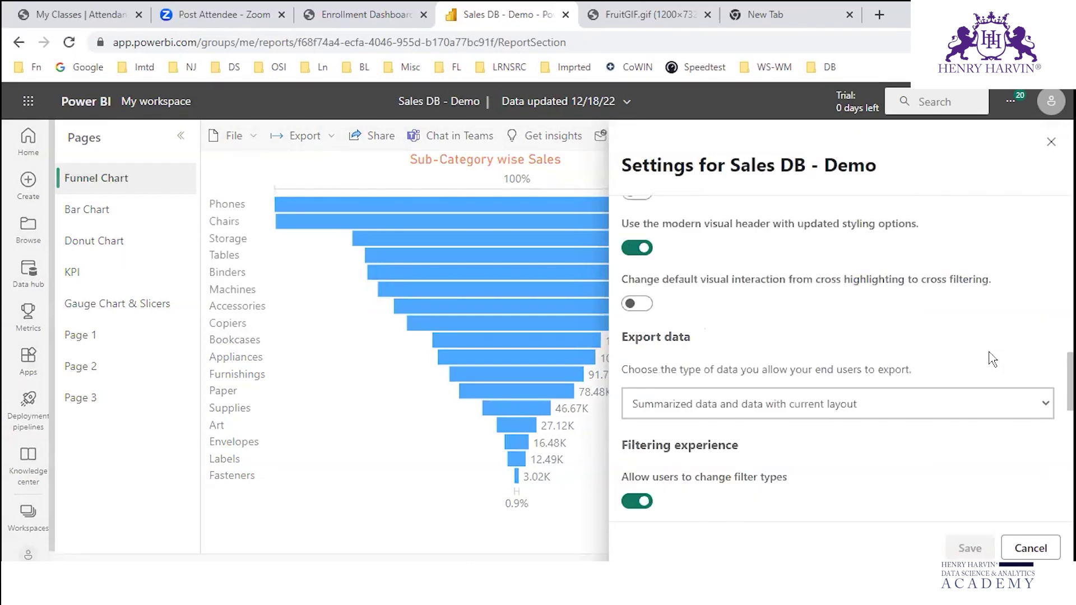
pyautogui.scroll(3, 992, 358)
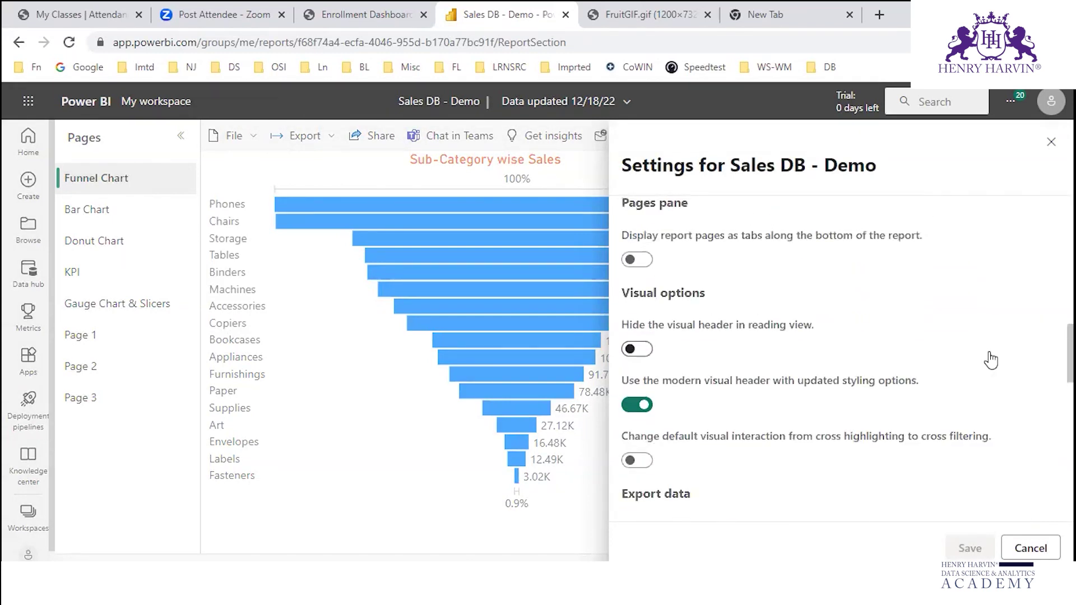
pyautogui.scroll(3, 990, 359)
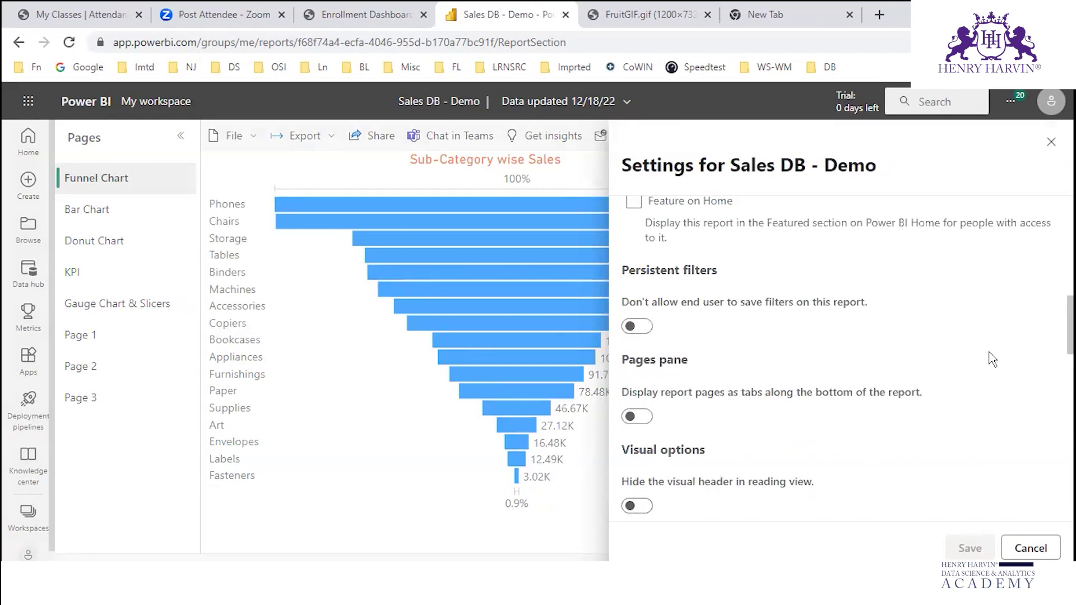
# - Try the Persistent filters option that stops end users from saving filters on this report
pyautogui.scroll(1, 990, 358)
pyautogui.click(636, 404)
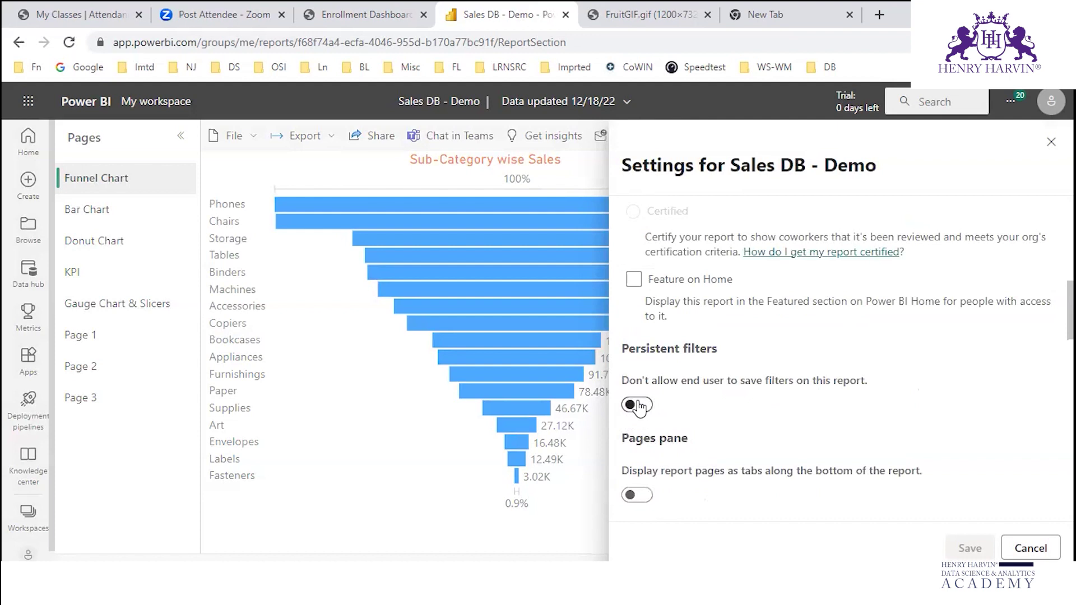
pyautogui.scroll(-2, 835, 415)
pyautogui.scroll(2, 836, 415)
pyautogui.click(636, 404)
# - Review the report settings from Endorsement through Comments and Insights to Default summarizations
pyautogui.scroll(3, 863, 404)
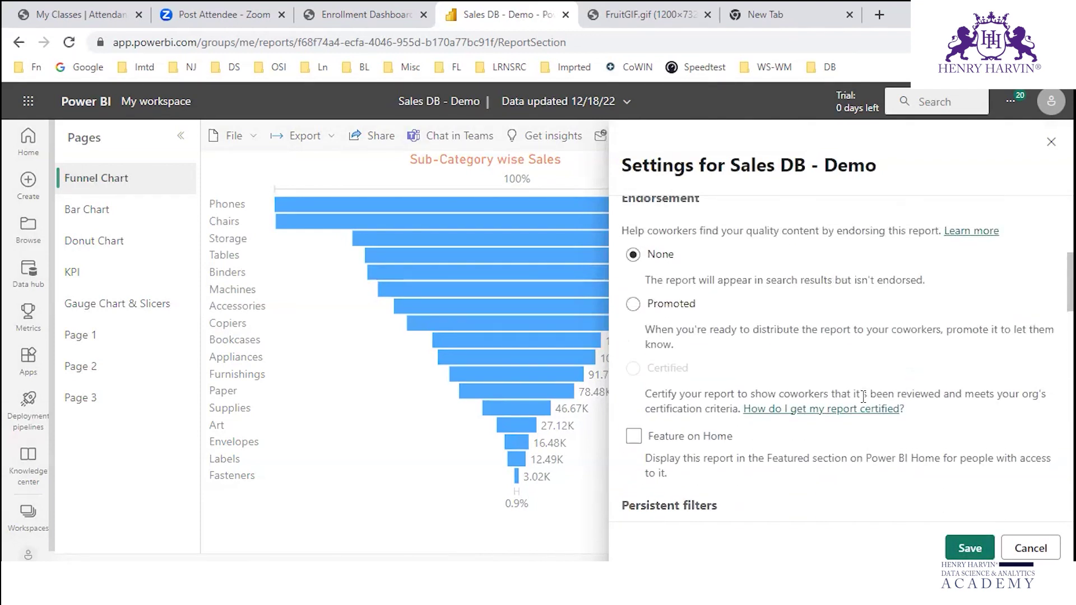
pyautogui.scroll(1, 863, 397)
pyautogui.scroll(-6, 863, 397)
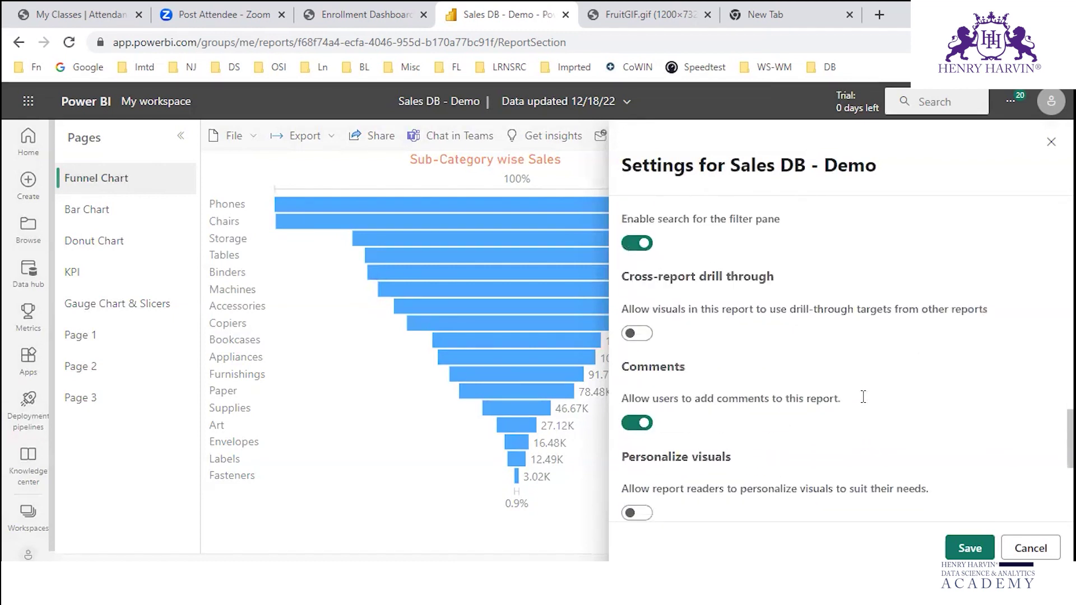
pyautogui.scroll(-5, 862, 396)
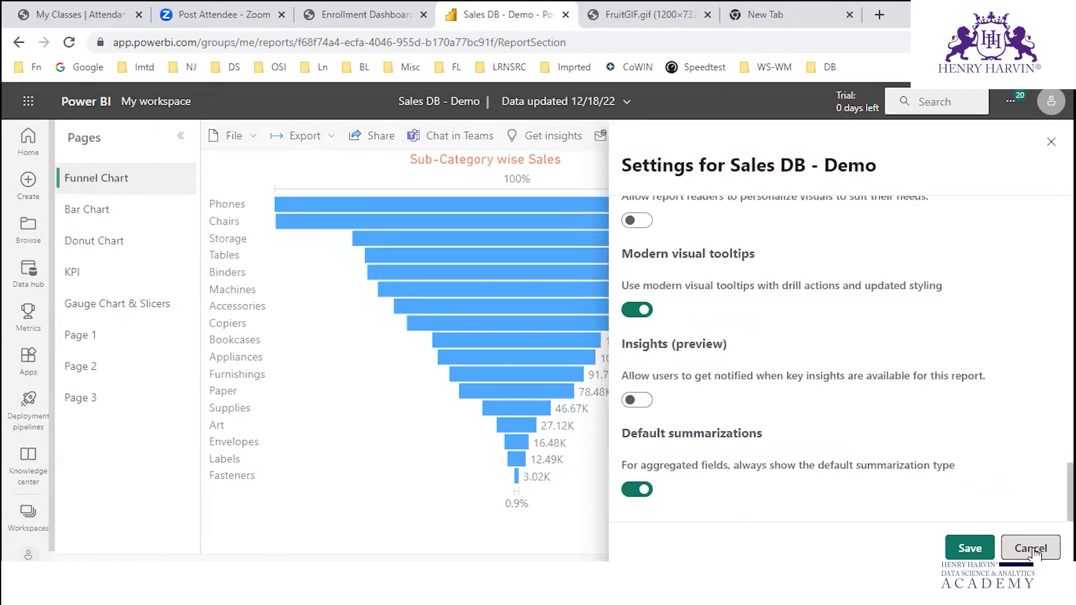
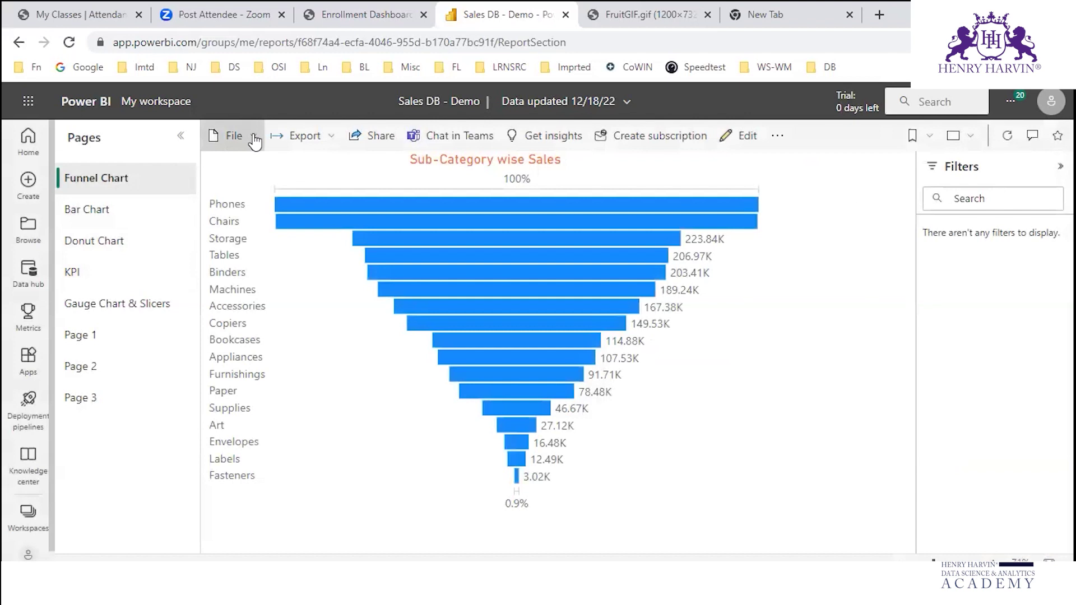
# - Open the print settings for the Funnel Chart report page and try the Tabloid and A4 paper sizes
pyautogui.click(251, 137)
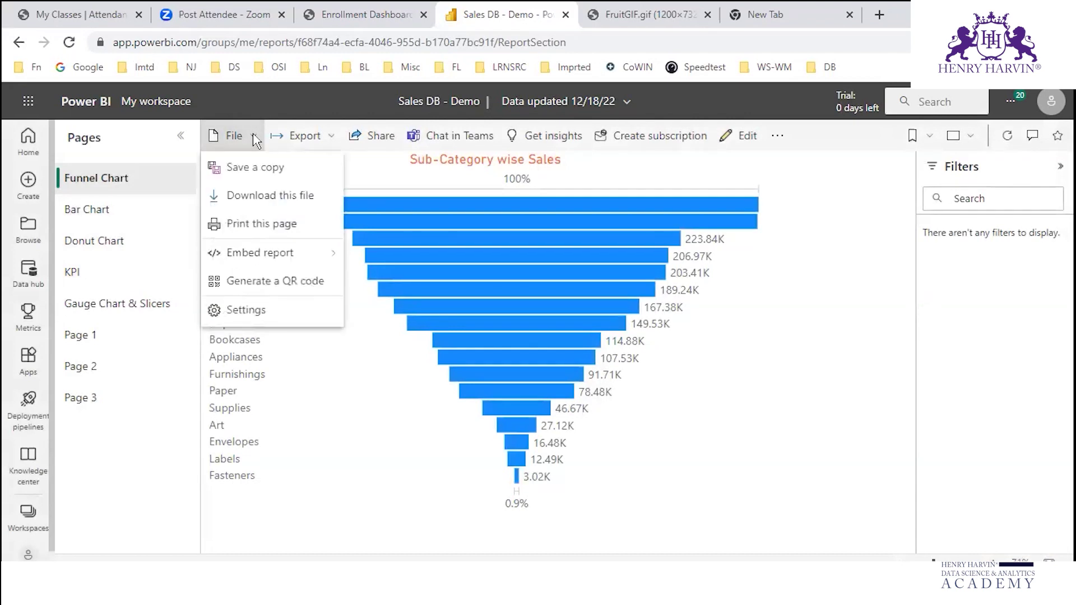
pyautogui.click(275, 227)
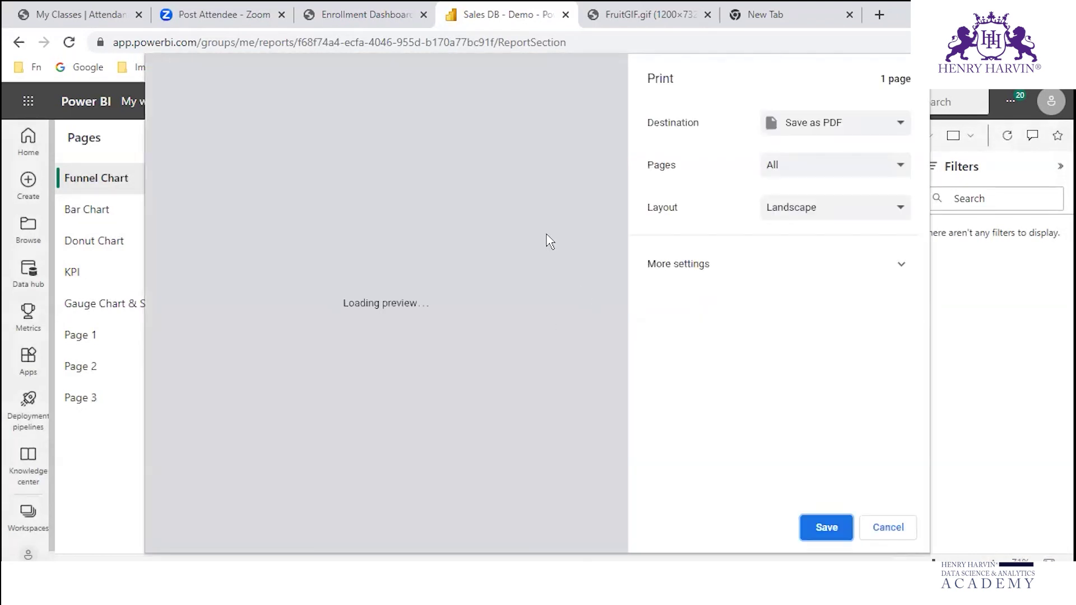
pyautogui.click(901, 208)
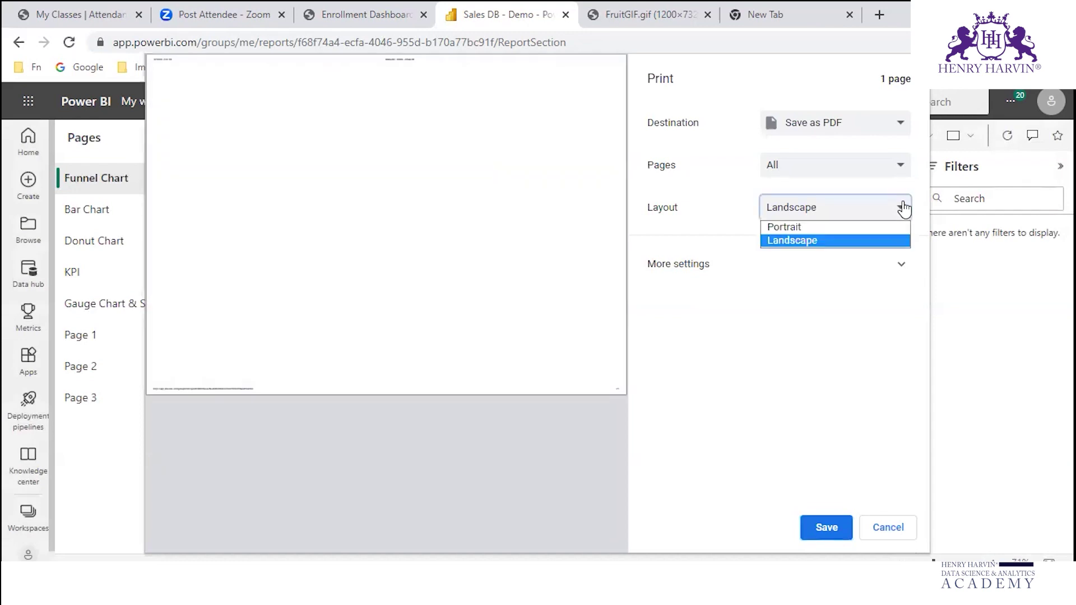
pyautogui.click(925, 277)
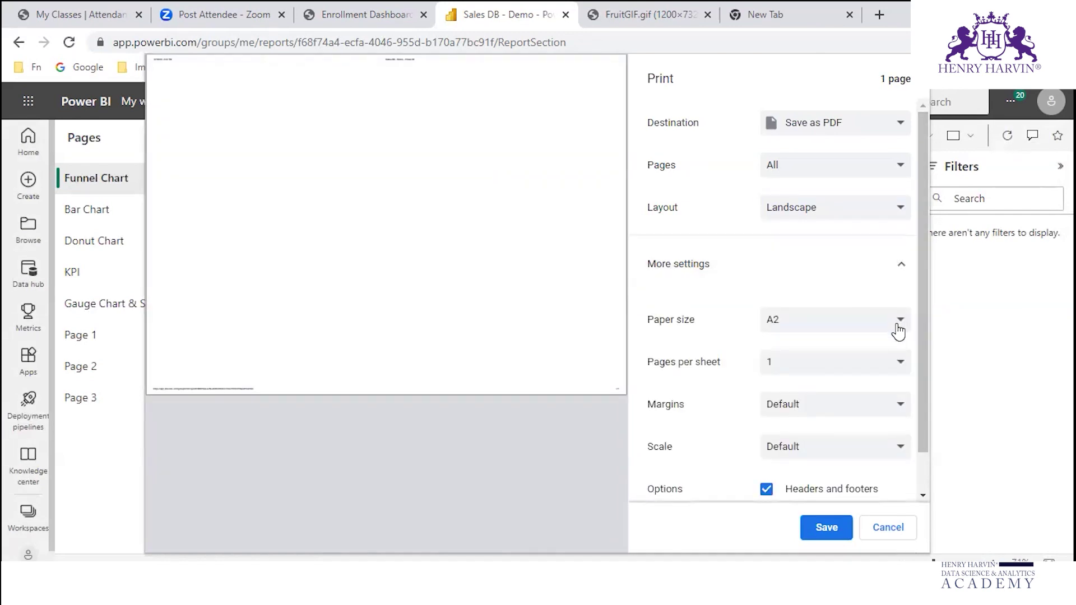
pyautogui.click(898, 330)
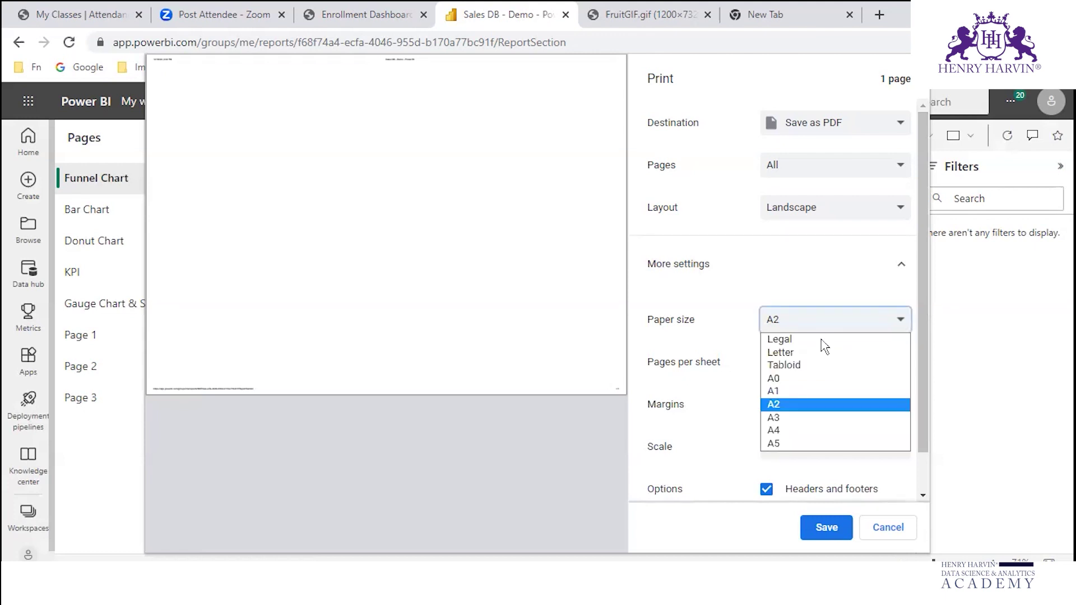
pyautogui.click(805, 365)
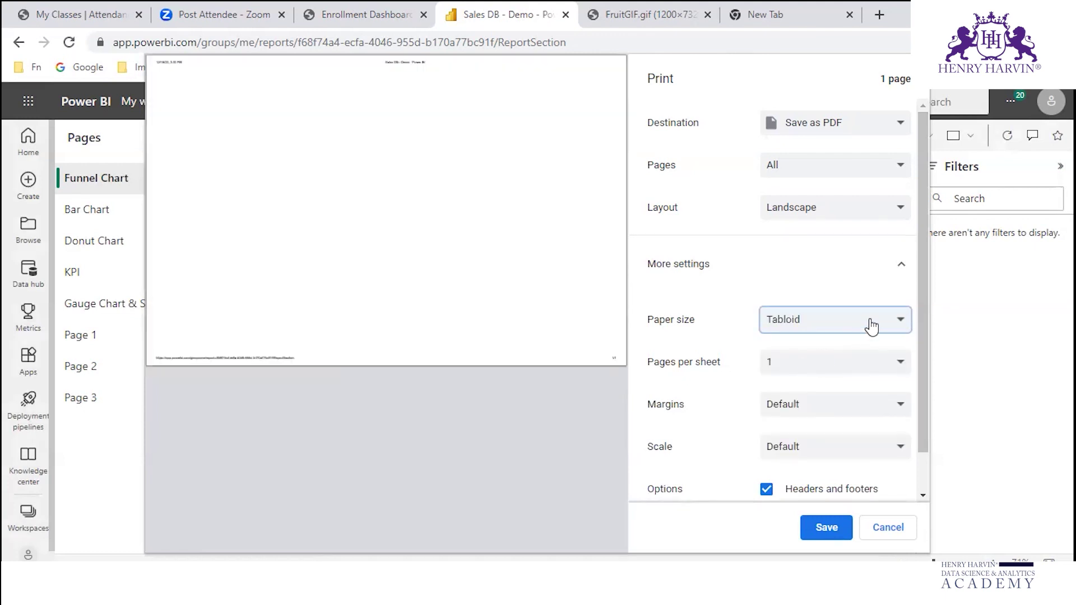
pyautogui.click(870, 323)
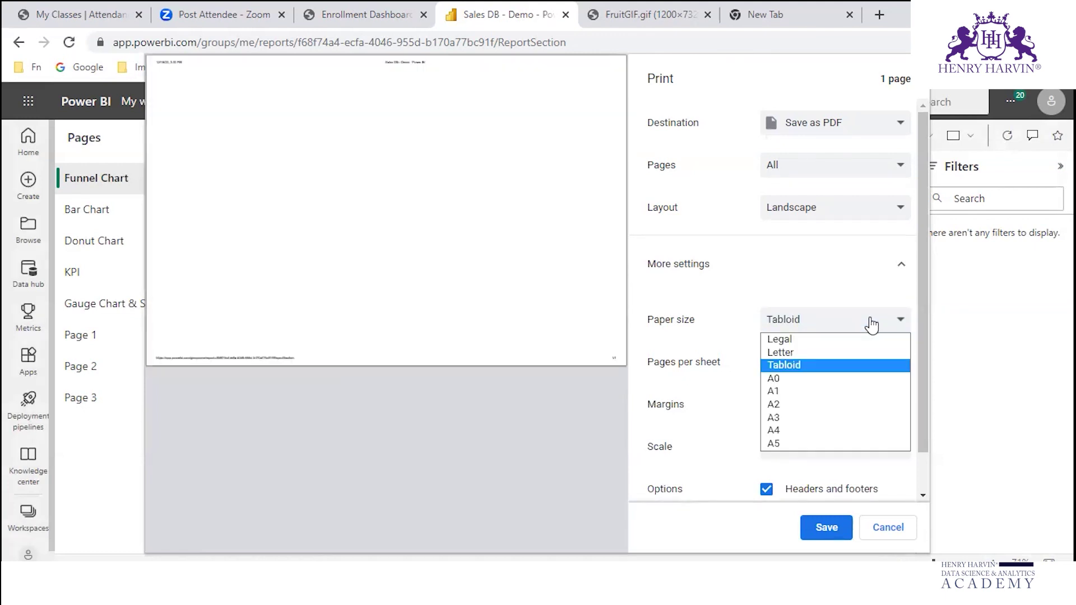
pyautogui.click(800, 430)
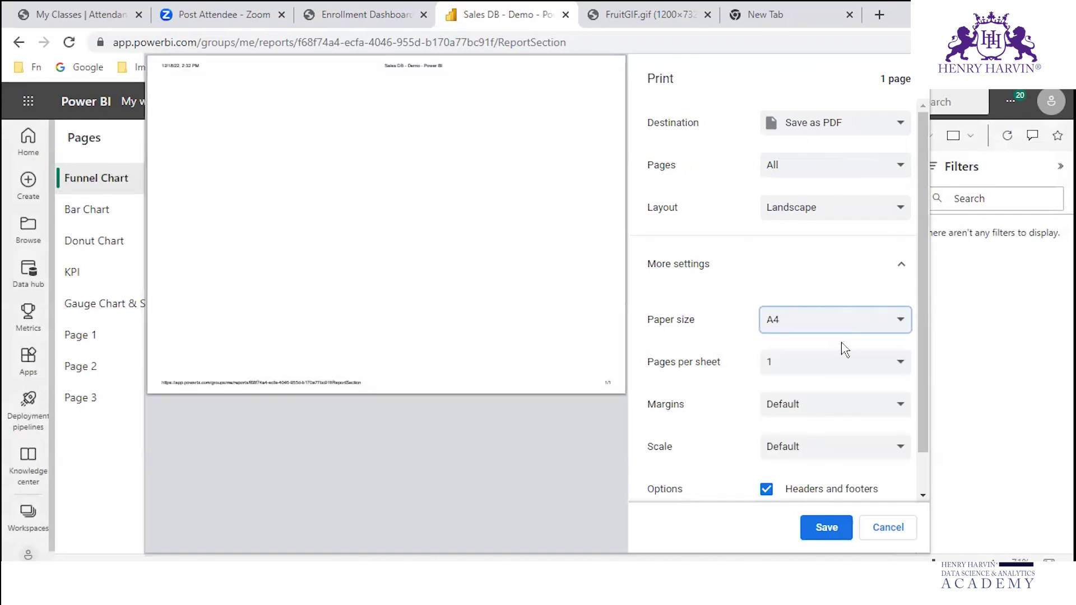
# - Try a custom print scale, raising it in single increments, and cancel printing of the report page
pyautogui.scroll(-1, 847, 455)
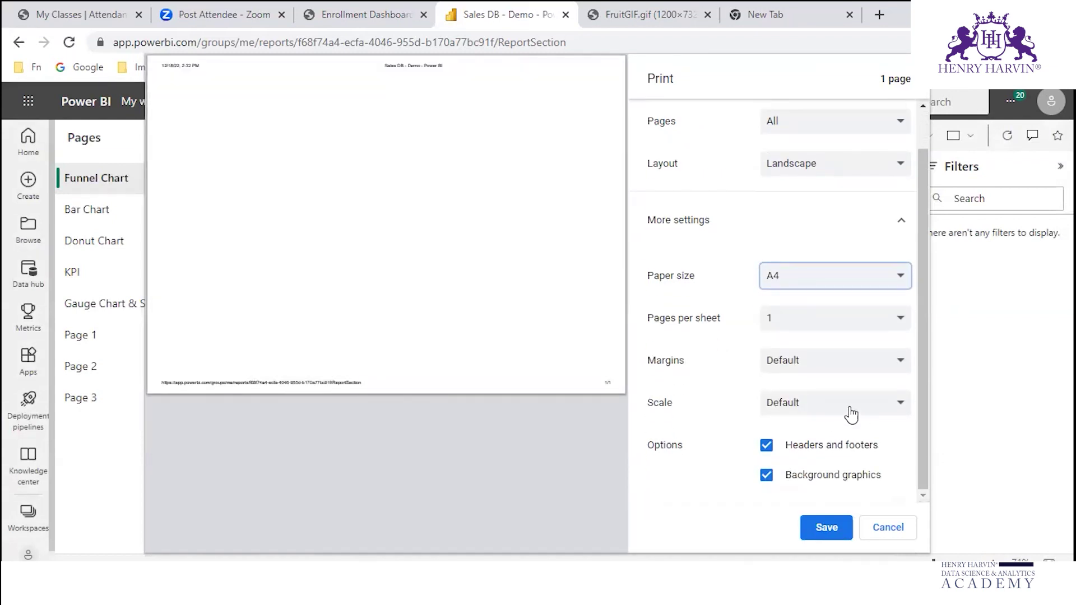
pyautogui.click(849, 412)
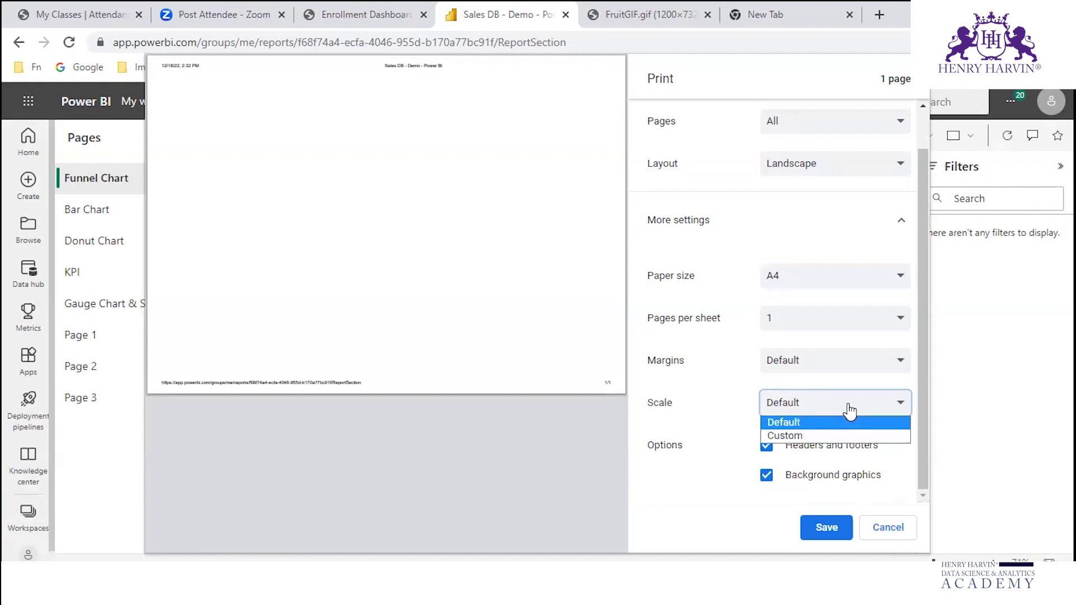
pyautogui.click(830, 439)
pyautogui.click(801, 430)
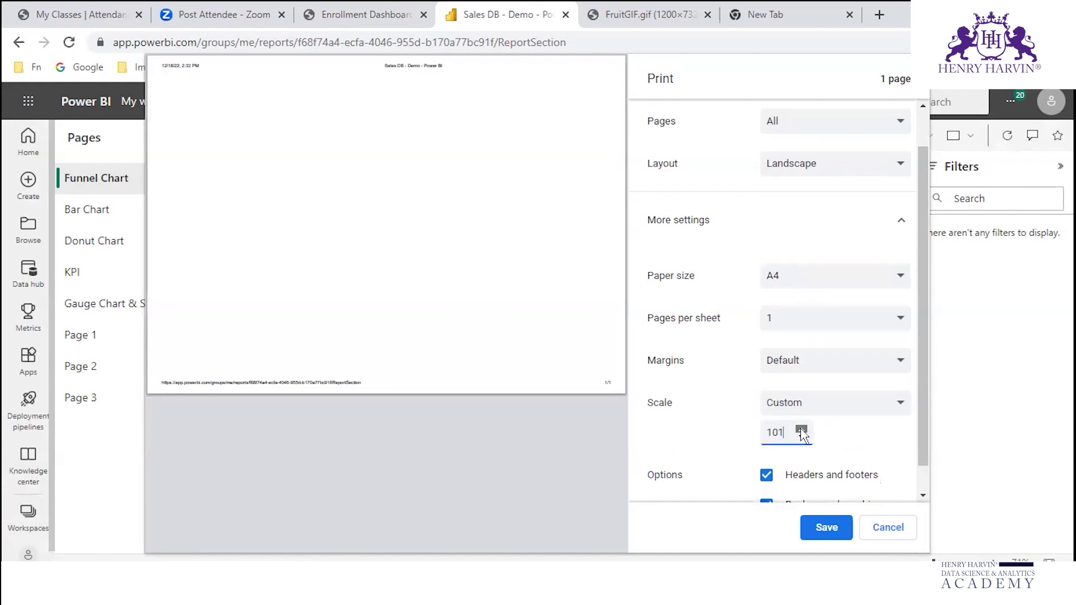
pyautogui.click(802, 429)
pyautogui.click(801, 429)
pyautogui.click(801, 429)
pyautogui.click(879, 522)
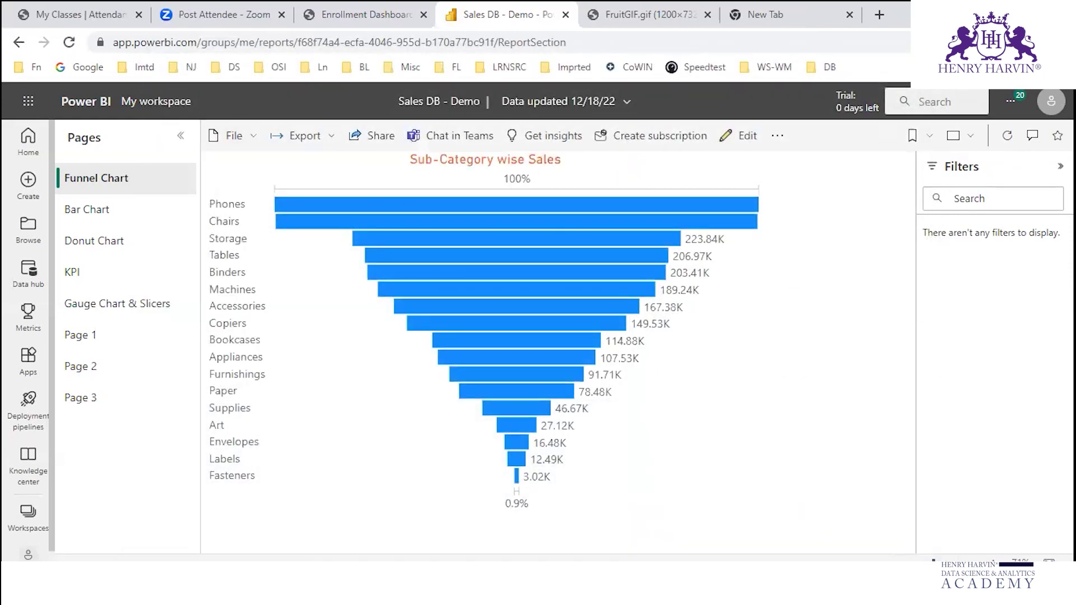
# - Open the Sales DB - Demo dashboard from My workspace and display it in full-screen mode
pyautogui.click(155, 101)
pyautogui.scroll(-3, 204, 403)
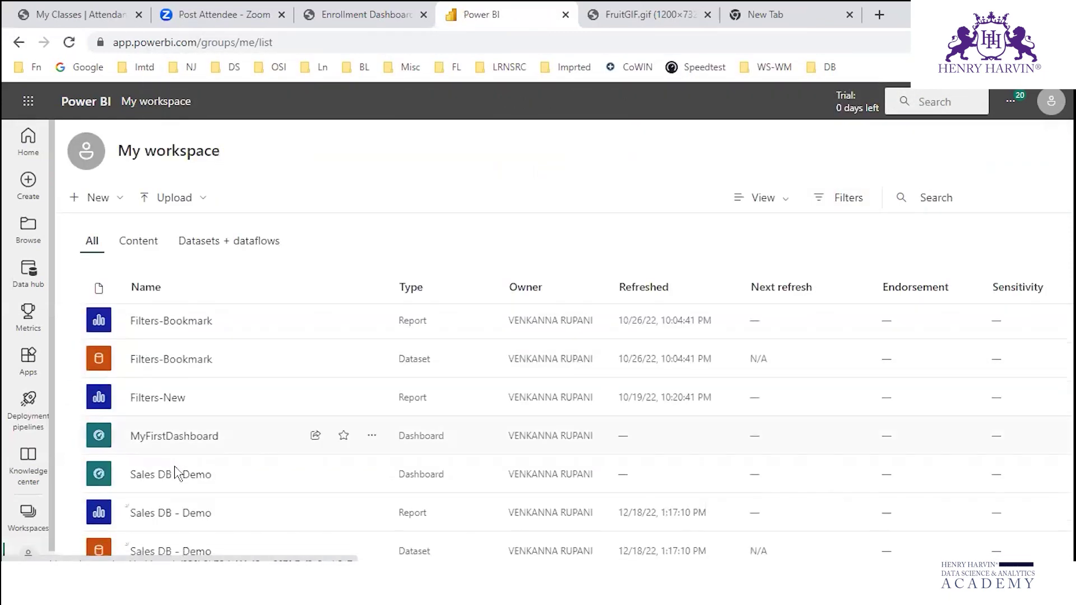
pyautogui.click(202, 476)
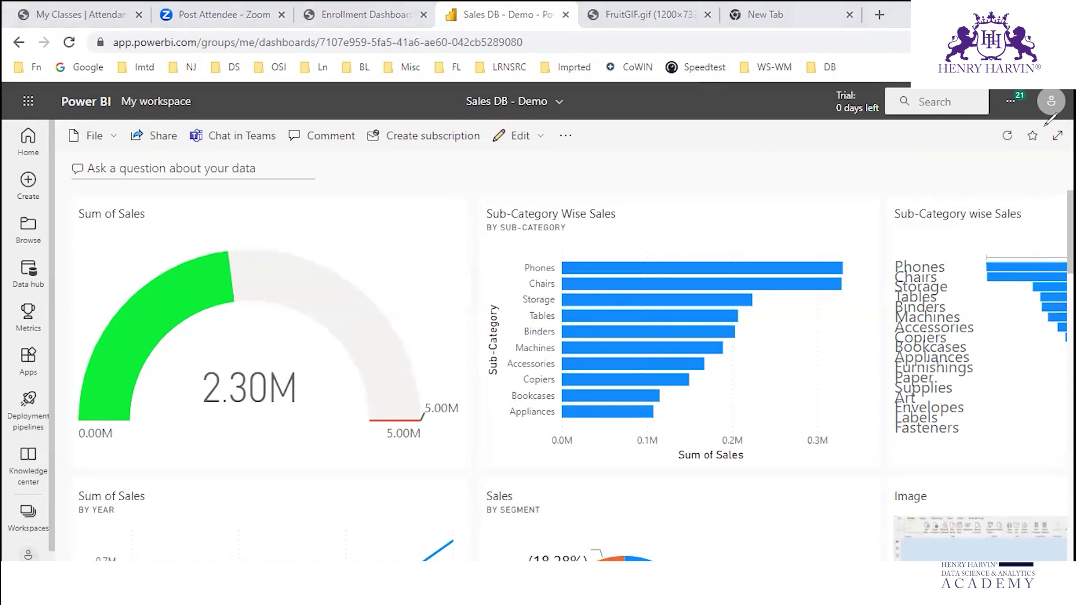
pyautogui.moveTo(1043, 133); pyautogui.dragTo(1071, 138)
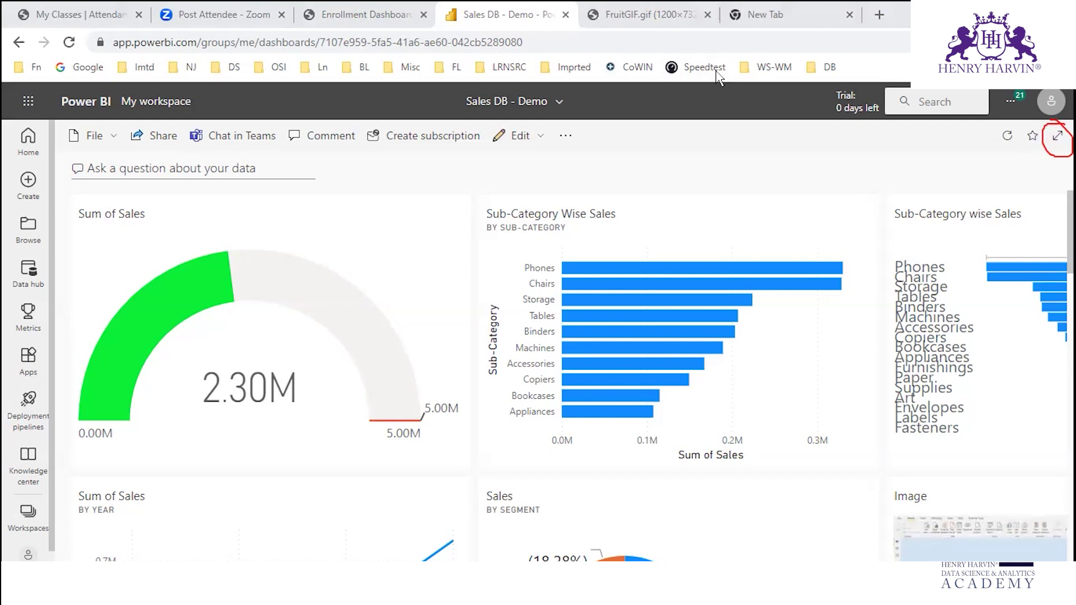
pyautogui.press('e')
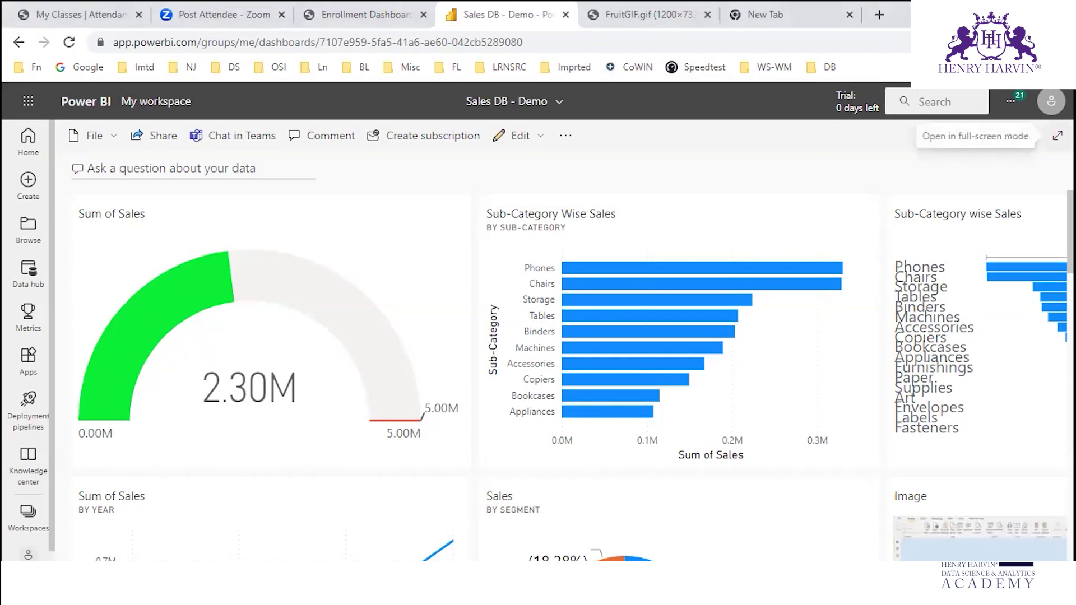
pyautogui.click(1057, 136)
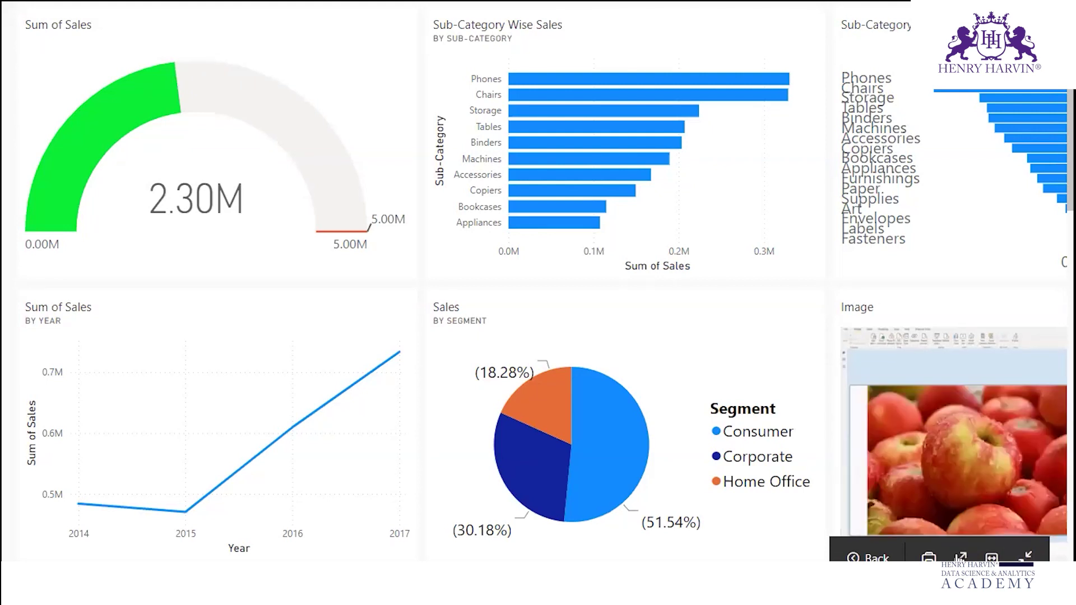
# - Compare the fit-to-screen and fit-to-width displays of the full-screen dashboard and look through all its tiles
pyautogui.click(961, 558)
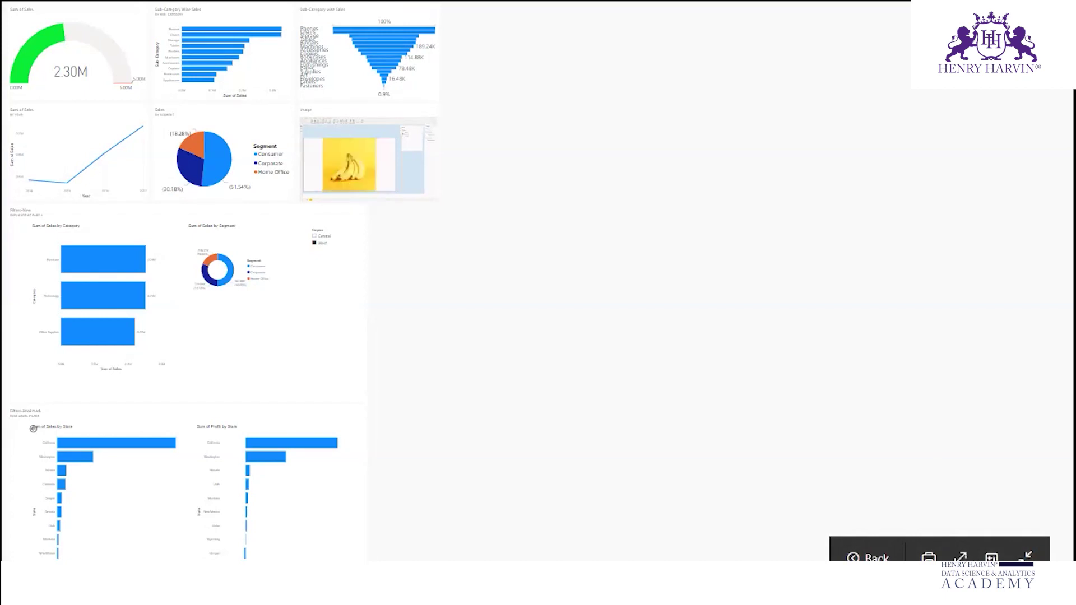
pyautogui.click(991, 555)
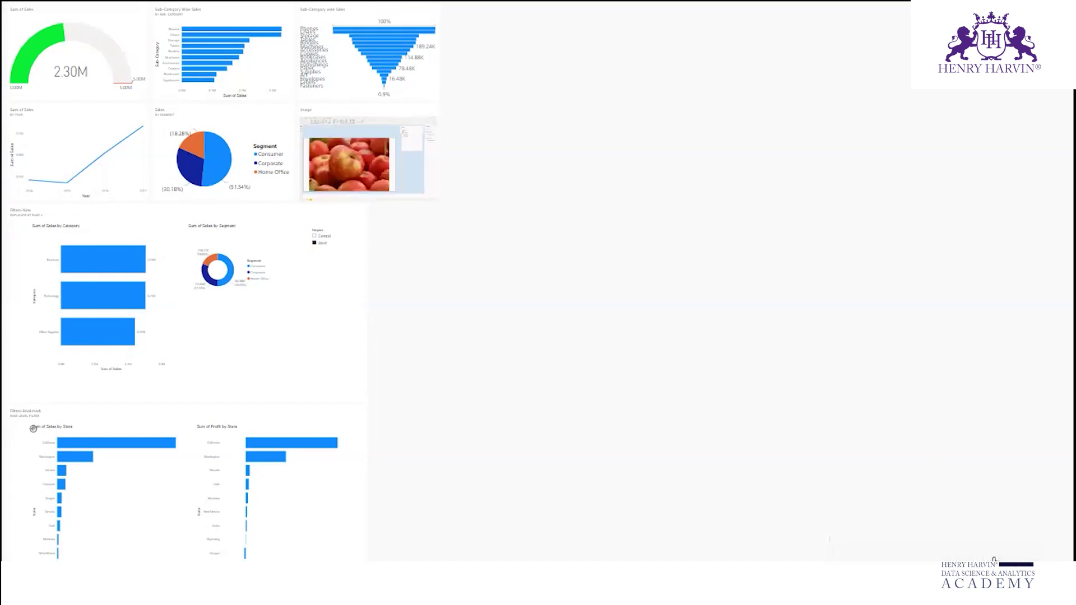
pyautogui.scroll(-8, 977, 391)
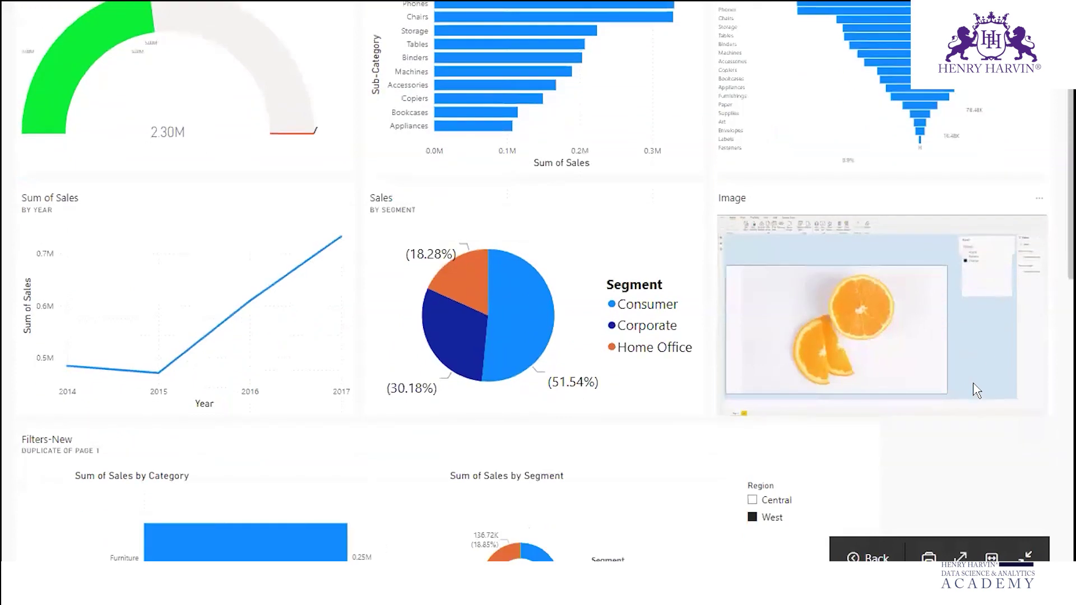
pyautogui.scroll(-7, 977, 391)
pyautogui.scroll(15, 976, 387)
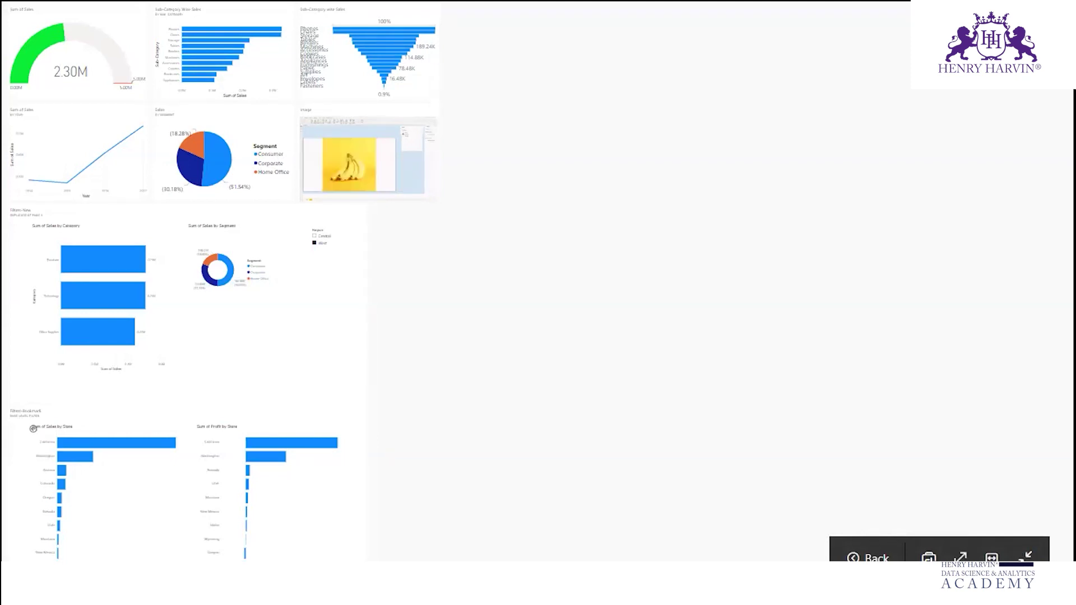
# - Preview the printed pages of the full-screen dashboard, cancel printing and return to the normal dashboard view
pyautogui.hotkey('ctrl', 'p')
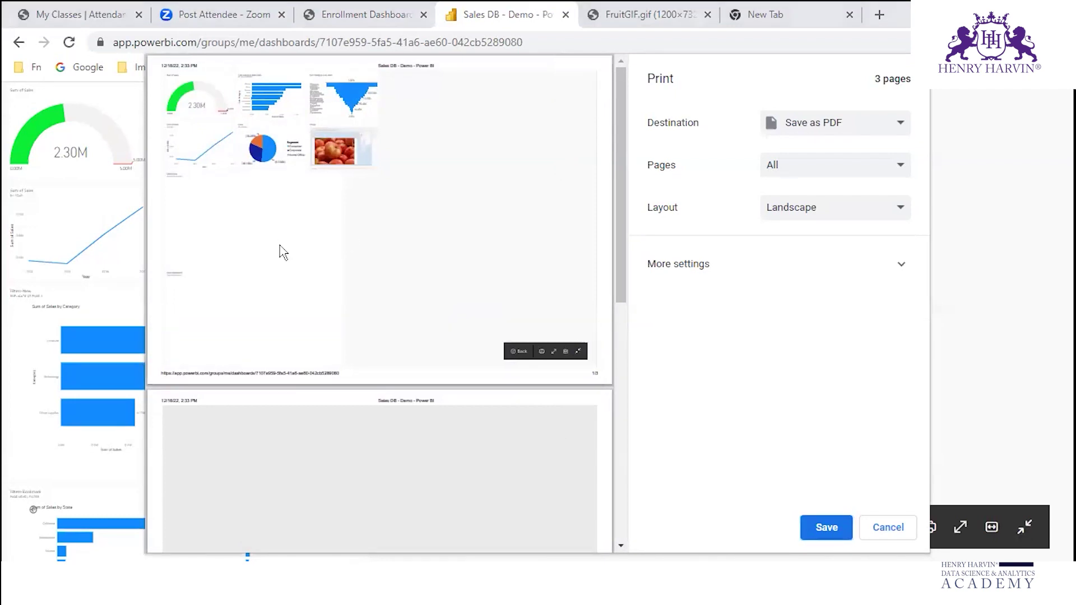
pyautogui.scroll(-5, 319, 263)
pyautogui.scroll(5, 320, 264)
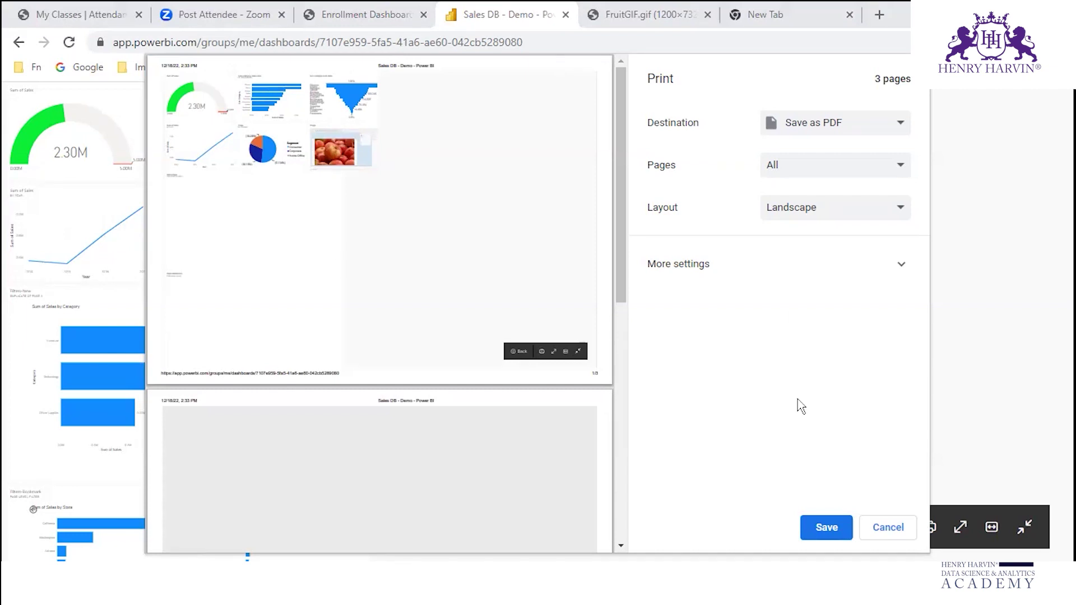
pyautogui.click(893, 532)
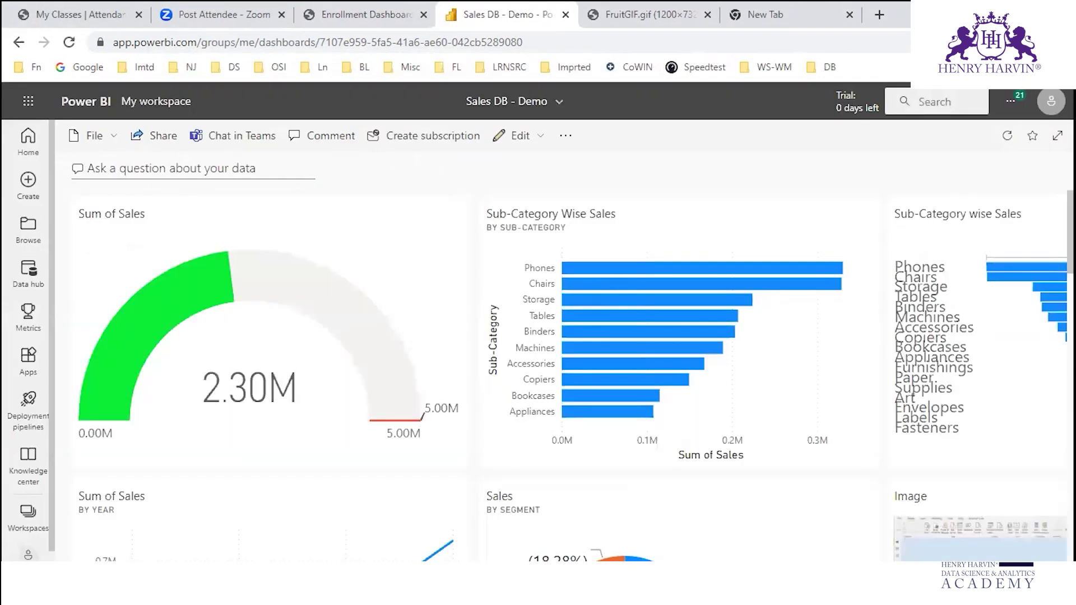
# - Check the remaining dashboard topics in Business Intelligence Specialist.pdf in Adobe Acrobat and switch back to the Power BI dashboard
pyautogui.hotkey('alt', 'Tab')
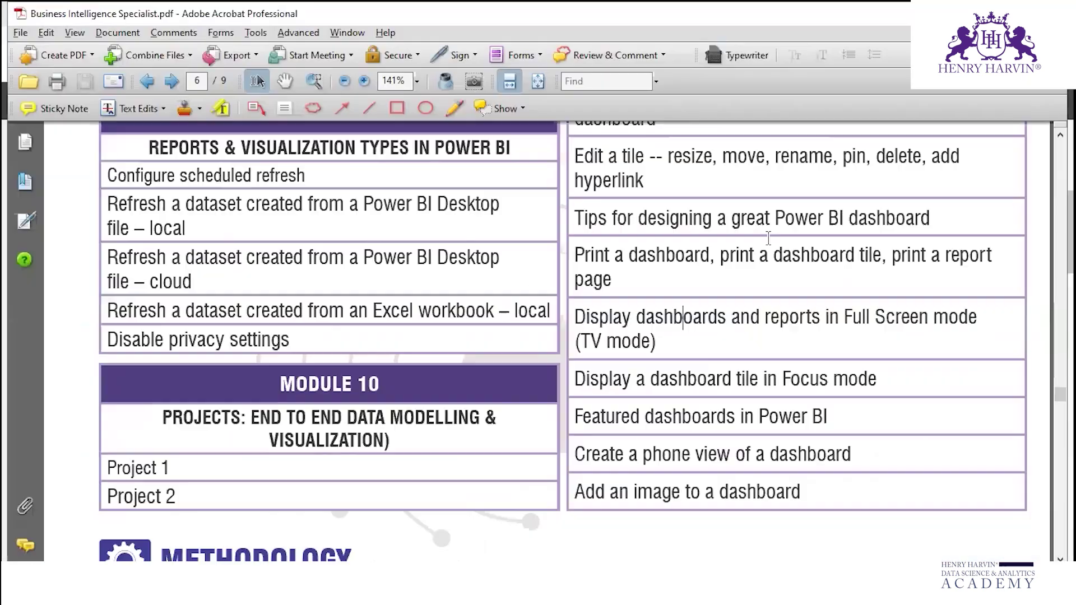
pyautogui.scroll(-3, 875, 321)
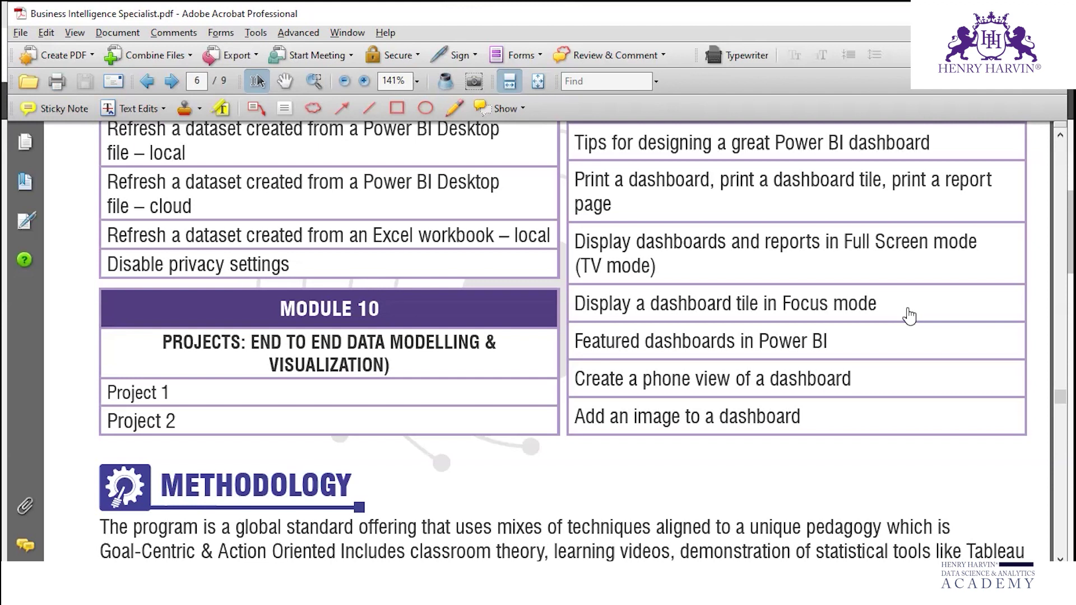
pyautogui.hotkey('alt', 'Tab')
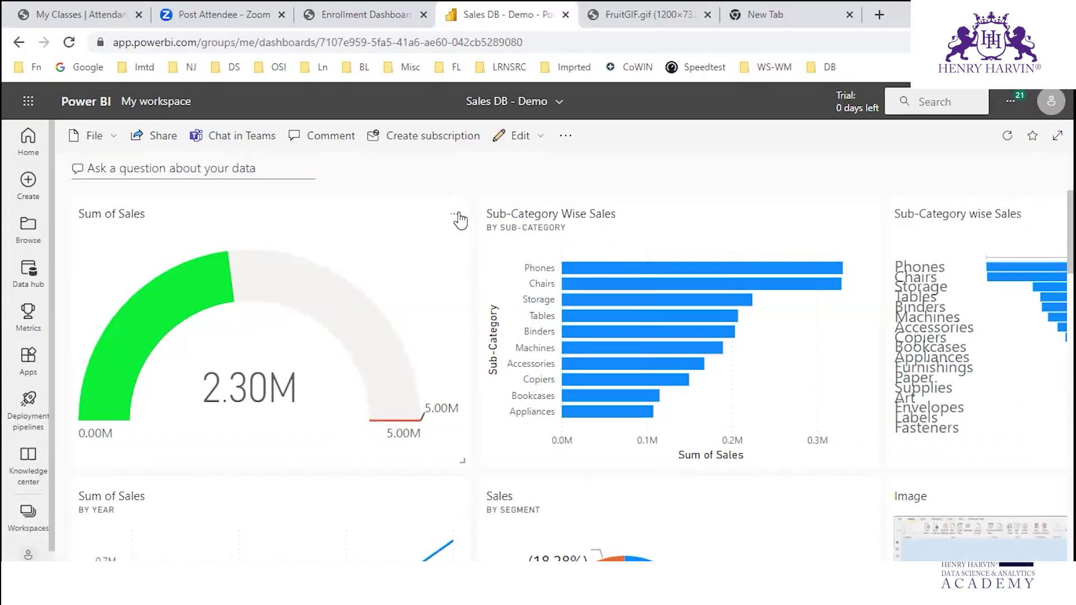
# - Review the options available for the Sum of Sales gauge tile and open the report page behind it
pyautogui.click(455, 217)
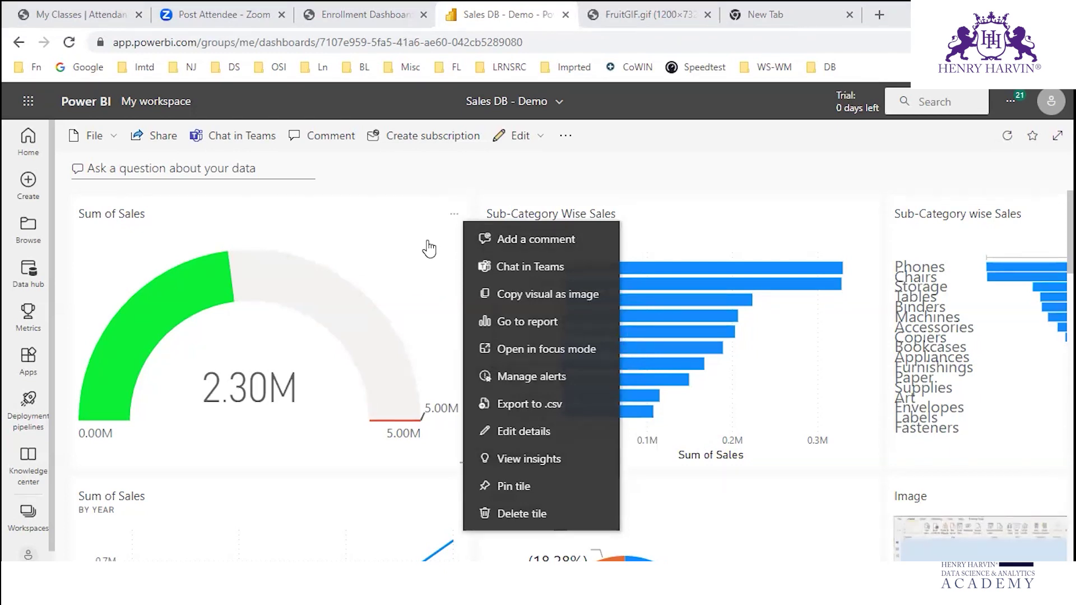
pyautogui.click(613, 168)
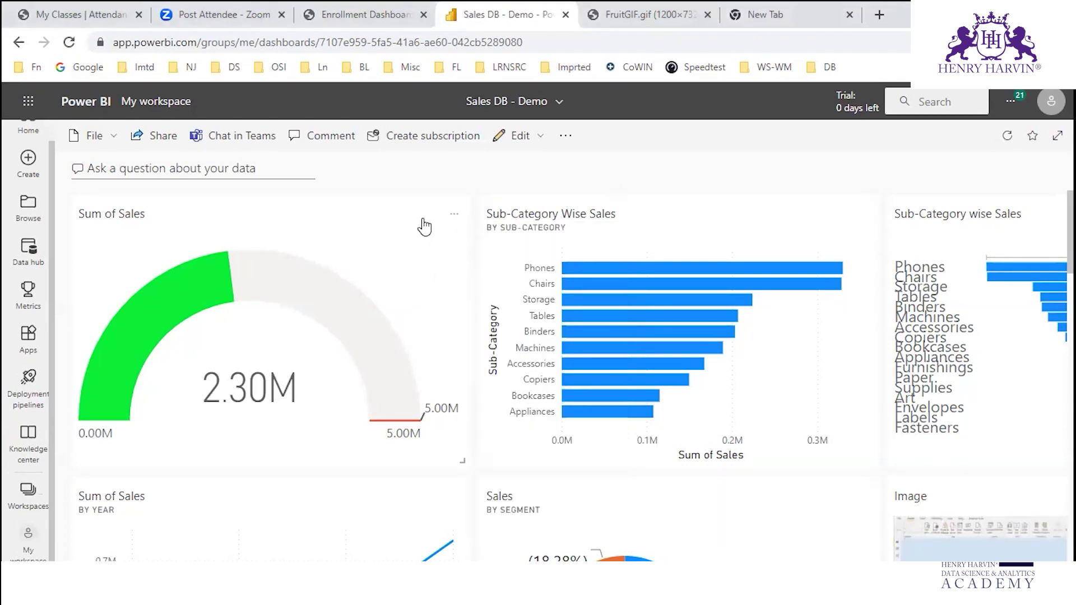
pyautogui.click(454, 214)
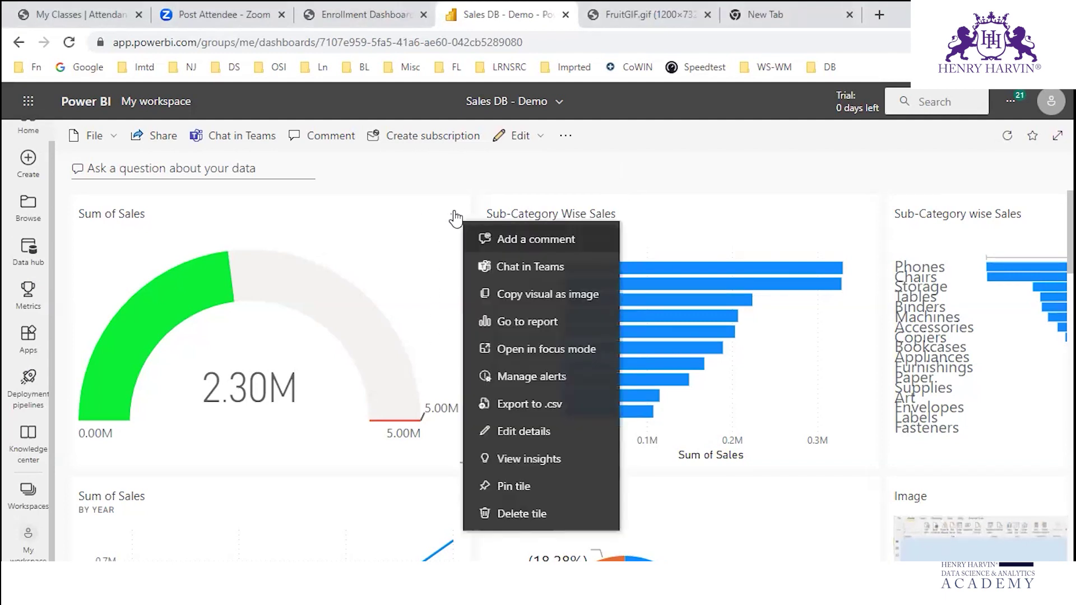
pyautogui.click(384, 253)
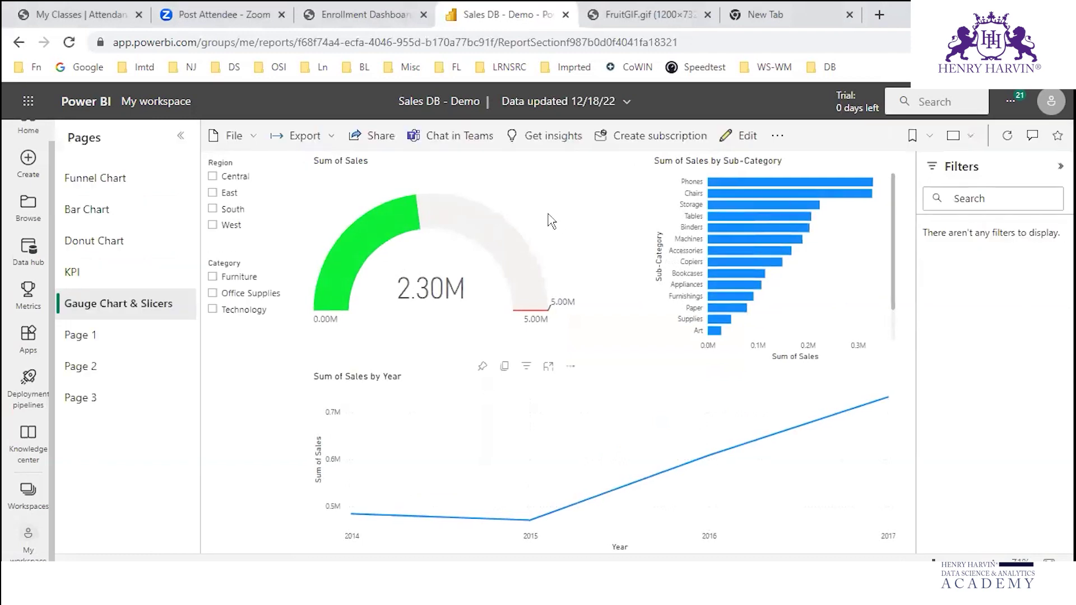
# - View the Sum of Sales gauge in focus mode, return to the report page and switch to the syllabus PDF in Adobe Acrobat
pyautogui.click(550, 367)
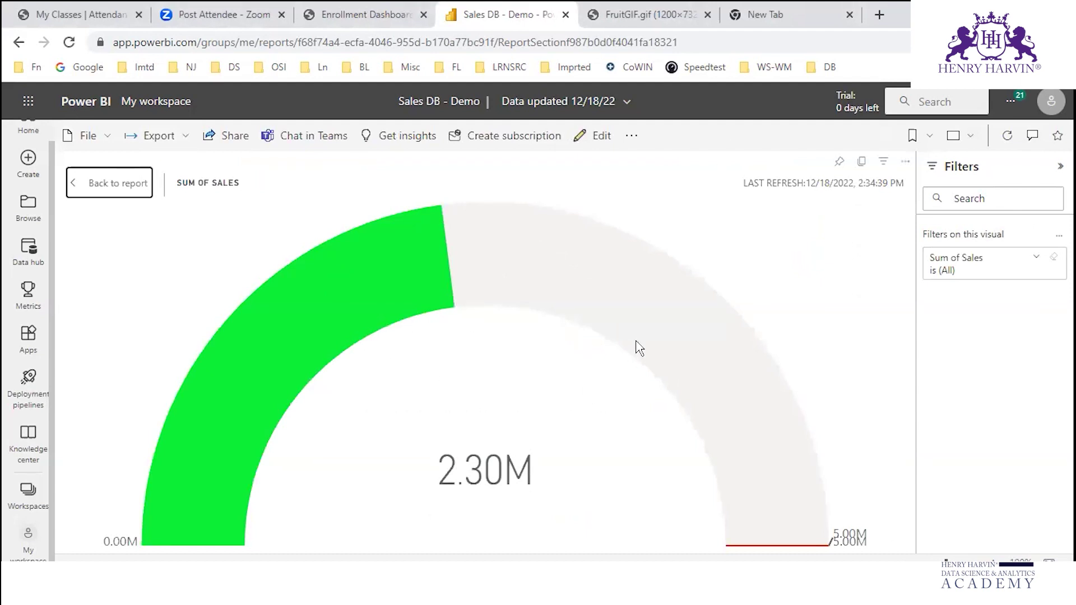
pyautogui.moveTo(574, 357)
pyautogui.click(136, 184)
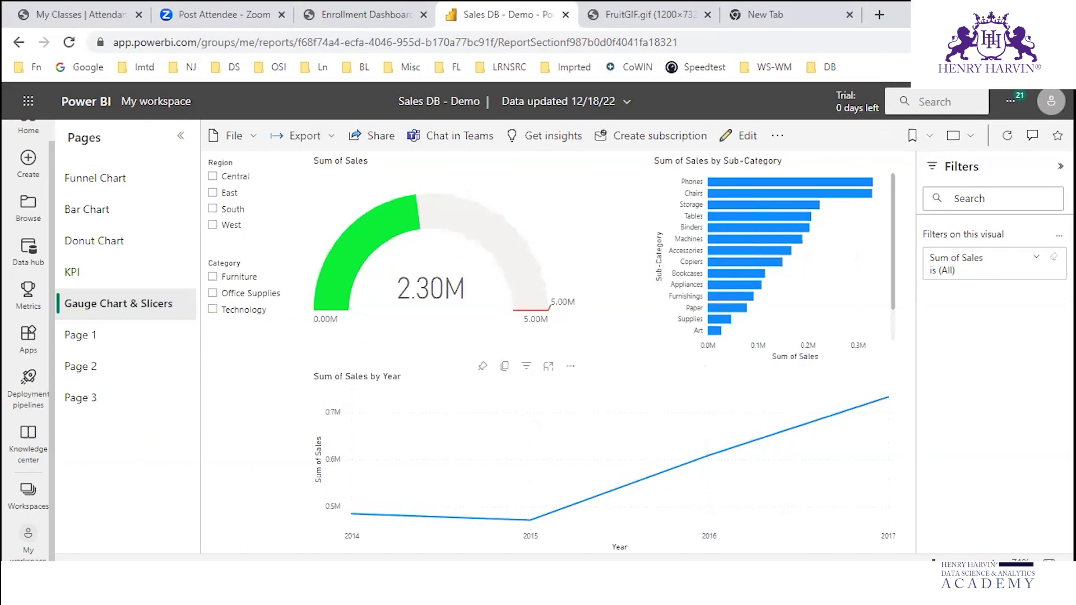
pyautogui.hotkey('alt', 'Tab')
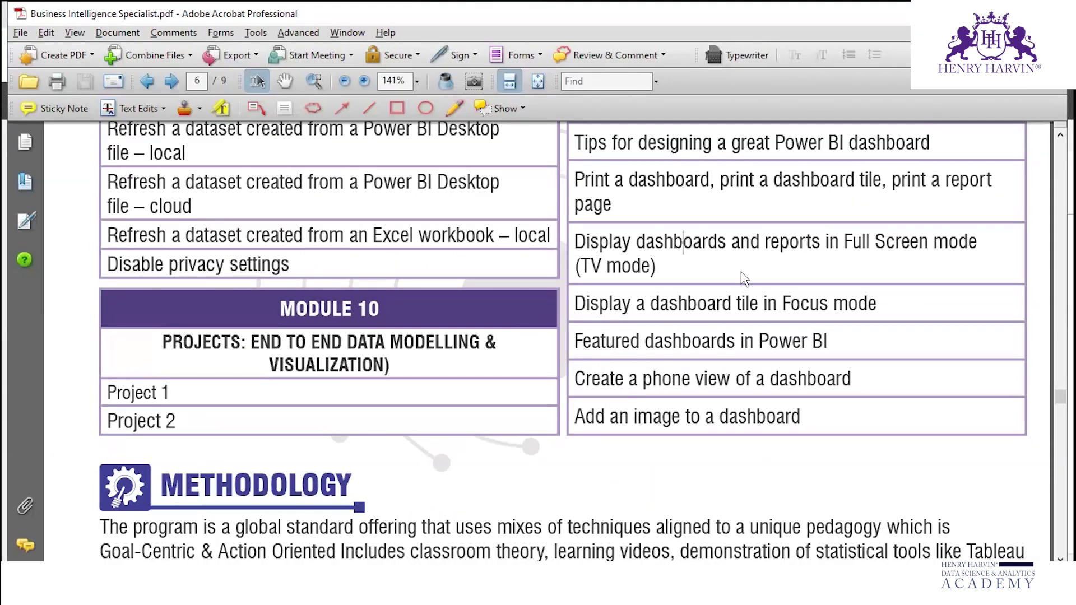
# - Highlight the phone view topic in the syllabus PDF, switch to Power BI and open the Sales DB - Demo dashboard from My workspace
pyautogui.moveTo(623, 378); pyautogui.dragTo(750, 379)
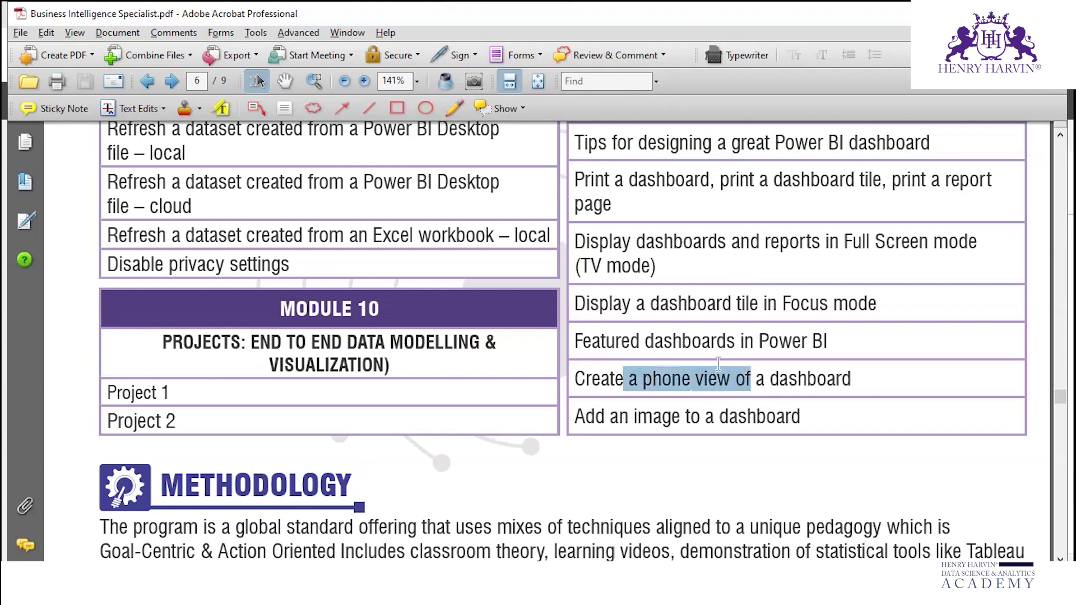
pyautogui.hotkey('alt', 'Tab')
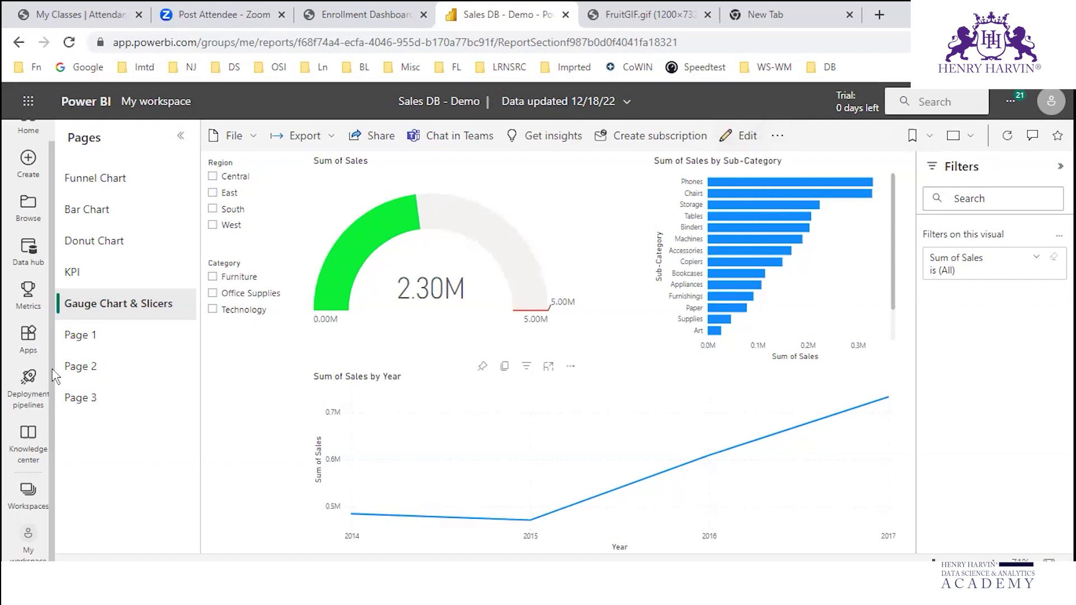
pyautogui.click(28, 541)
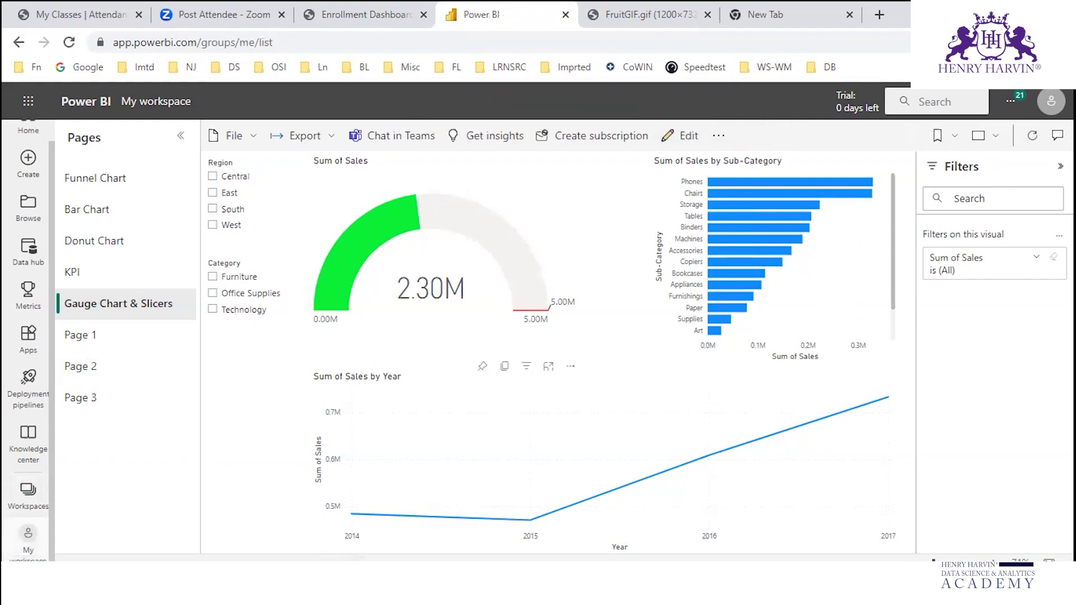
pyautogui.scroll(-2, 218, 409)
pyautogui.scroll(-3, 208, 426)
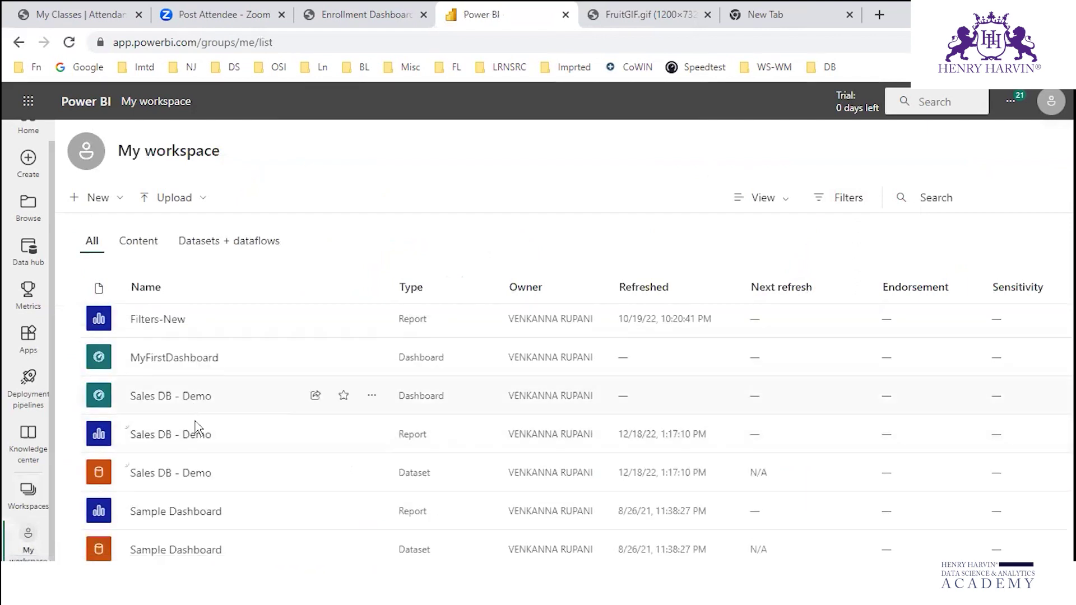
pyautogui.click(194, 393)
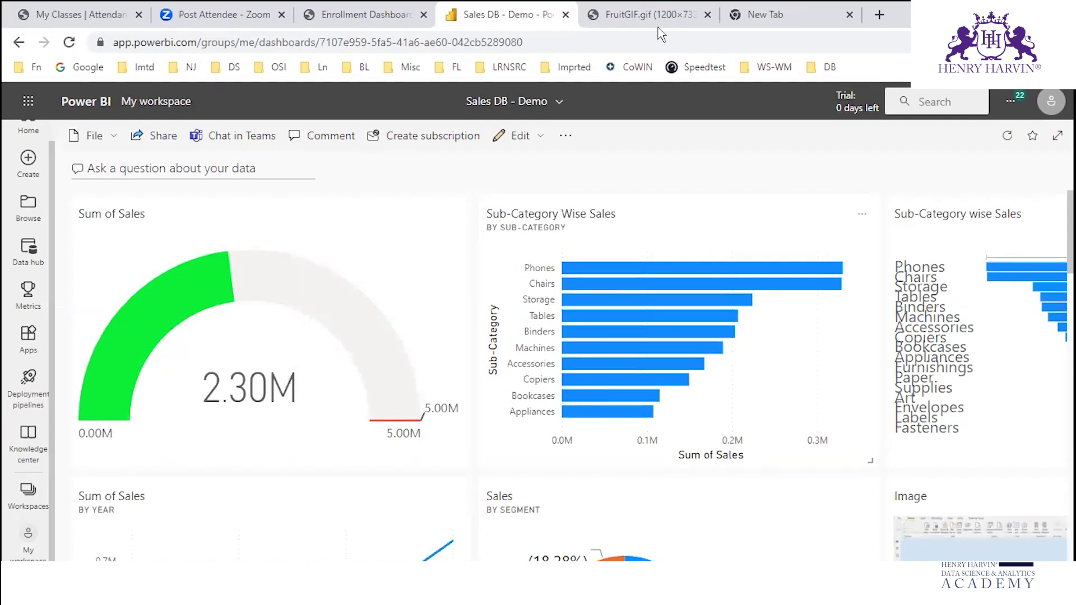
# - Open the mobile layout editor for the Sales DB - Demo dashboard
pyautogui.click(567, 136)
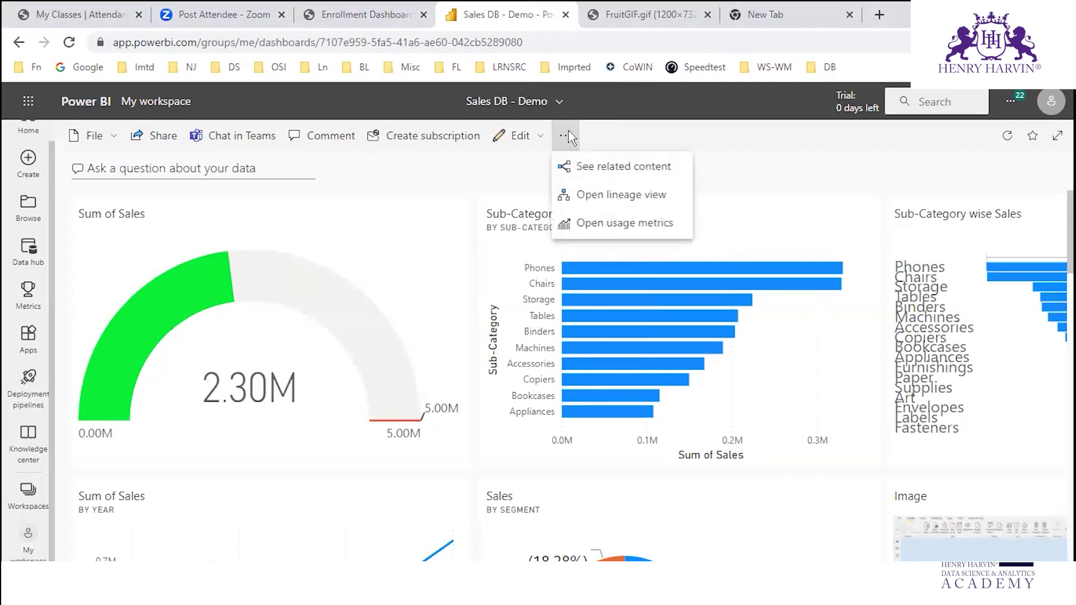
pyautogui.click(544, 137)
pyautogui.click(540, 137)
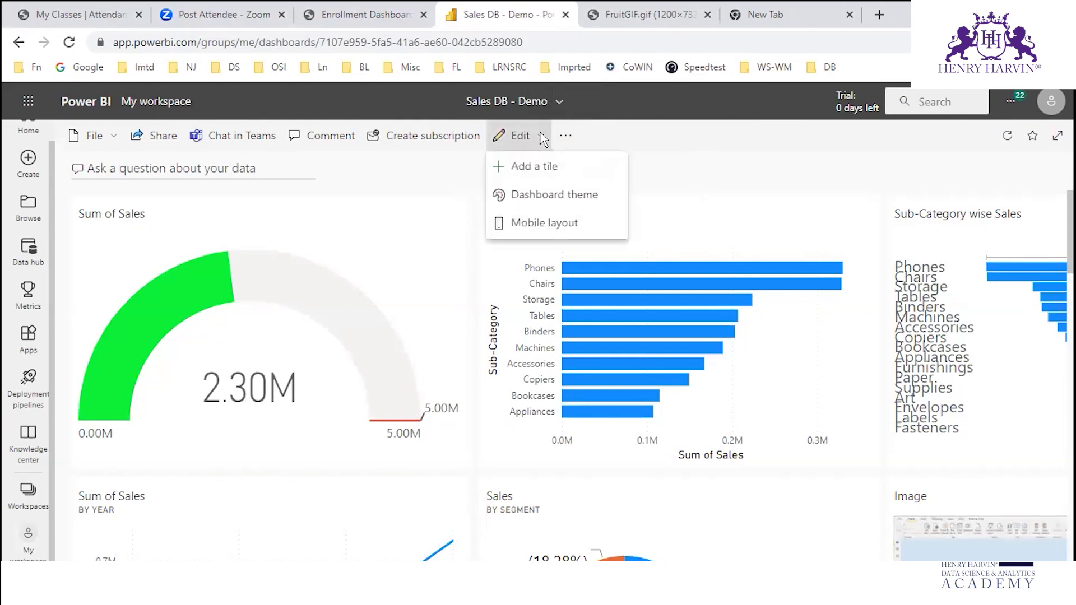
pyautogui.click(561, 222)
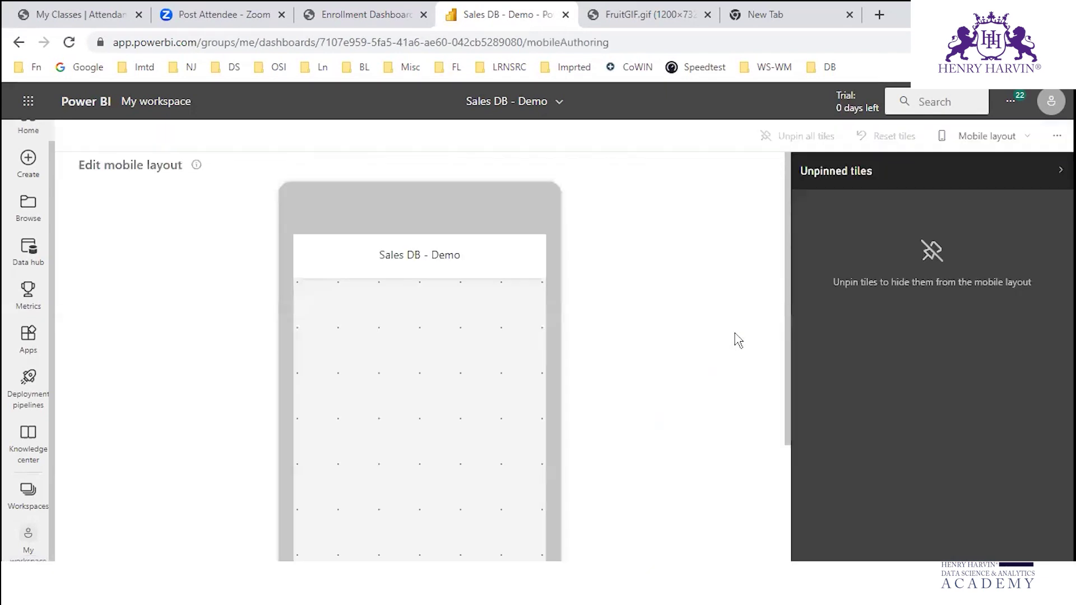
# - Review all tiles in the phone preview of the dashboard and return to the first tile
pyautogui.scroll(-5, 490, 321)
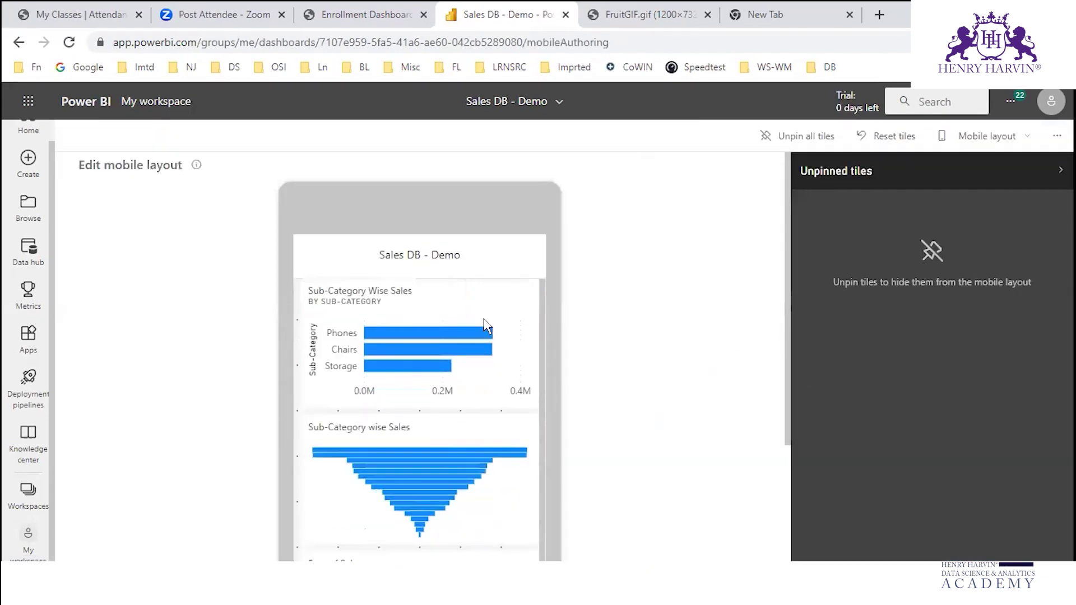
pyautogui.scroll(-7, 487, 326)
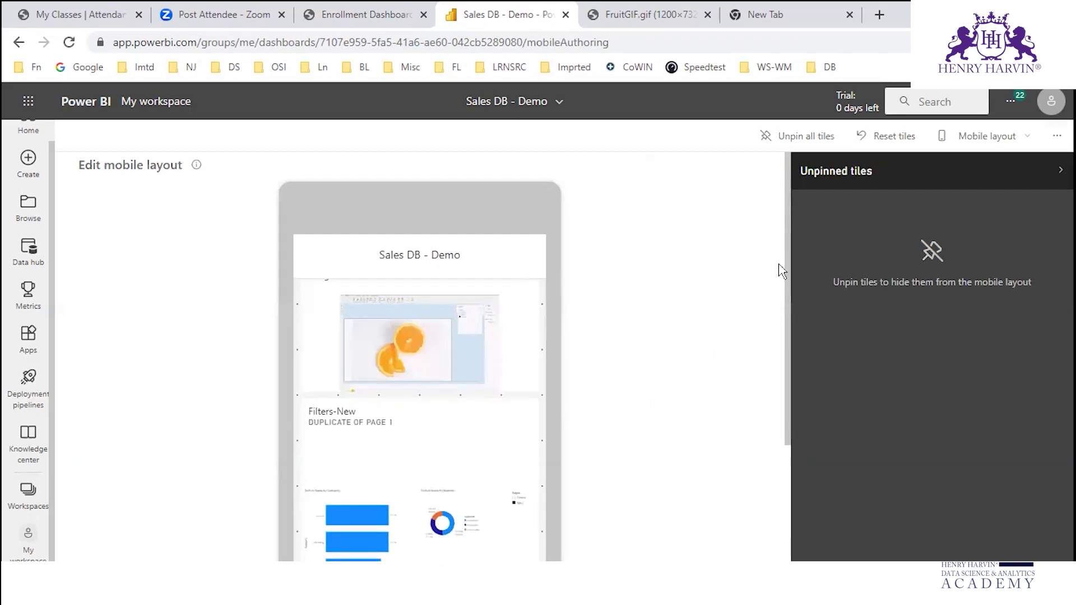
pyautogui.moveTo(788, 264); pyautogui.dragTo(780, 319)
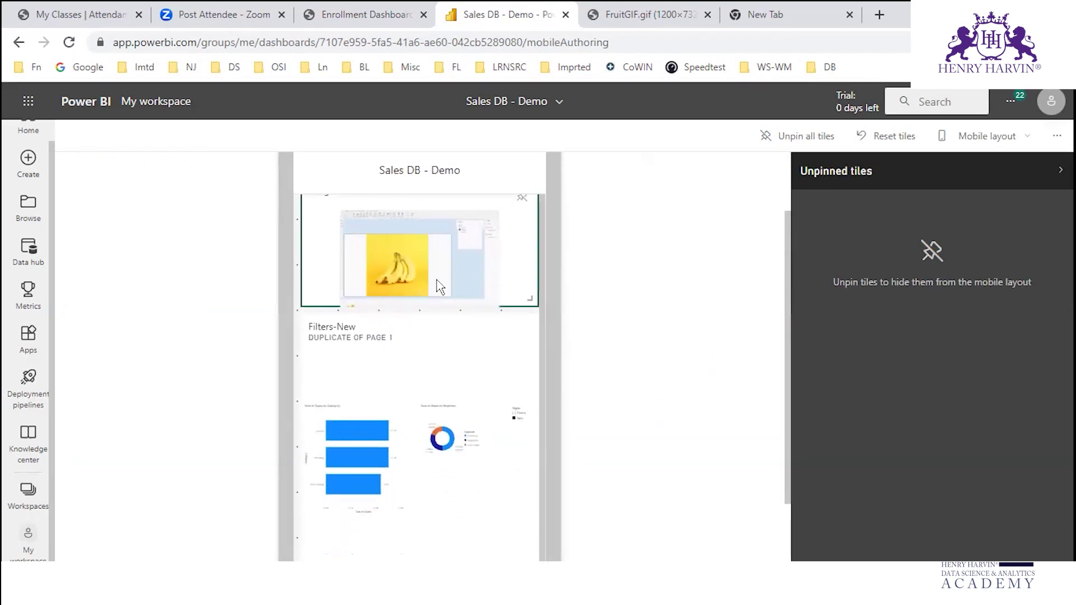
pyautogui.scroll(-2, 440, 288)
pyautogui.scroll(-3, 439, 287)
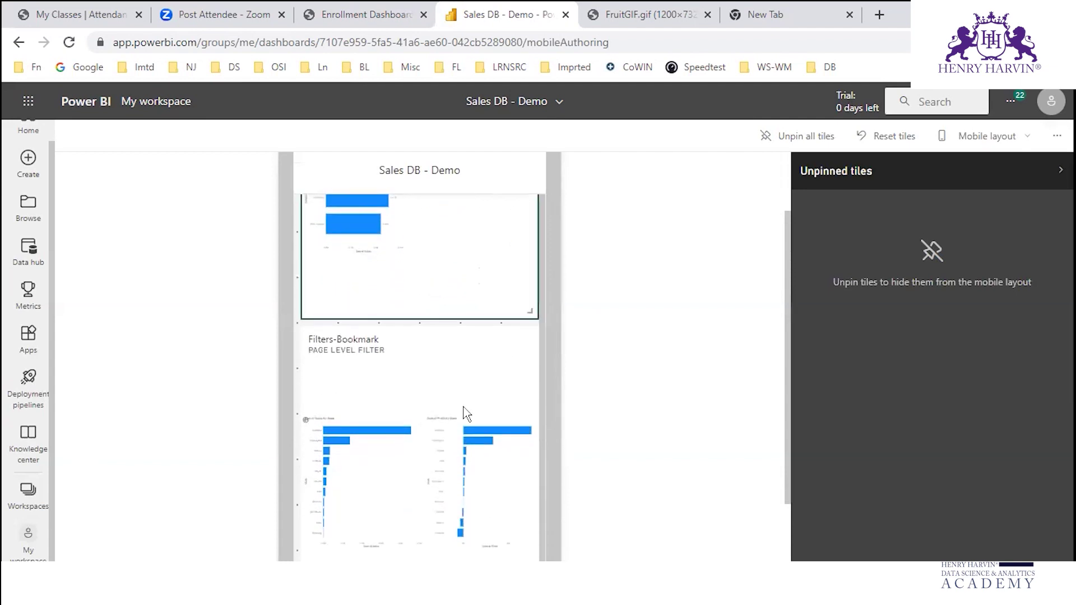
pyautogui.scroll(5, 455, 437)
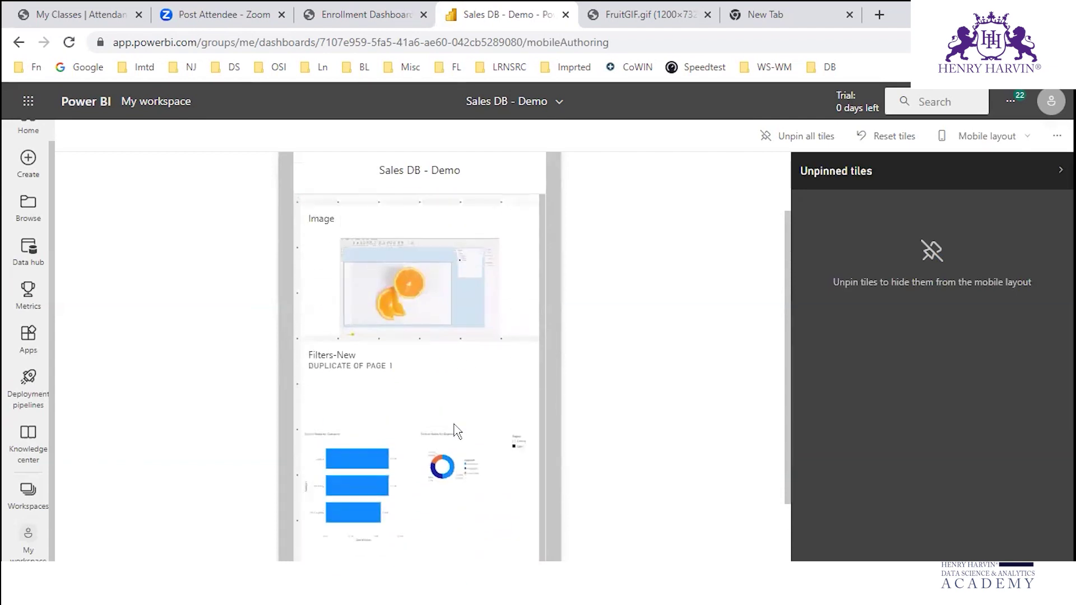
pyautogui.scroll(5, 455, 431)
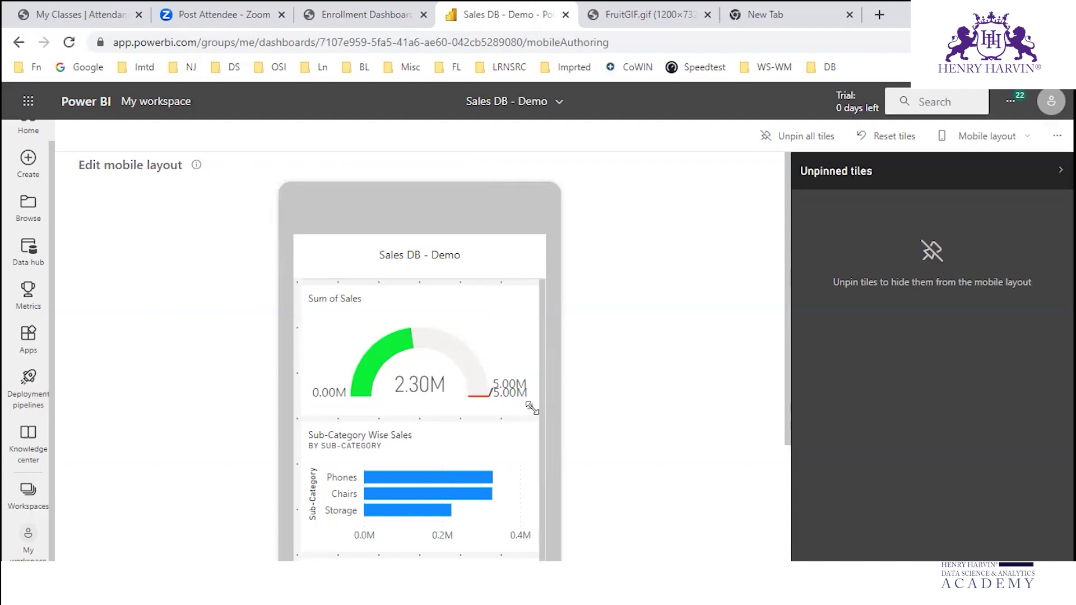
# - Shrink the Sum of Sales gauge and the Sub-Category Wise Sales bar chart and place them side by side in the phone layout's first row
pyautogui.moveTo(460, 383); pyautogui.dragTo(406, 371)
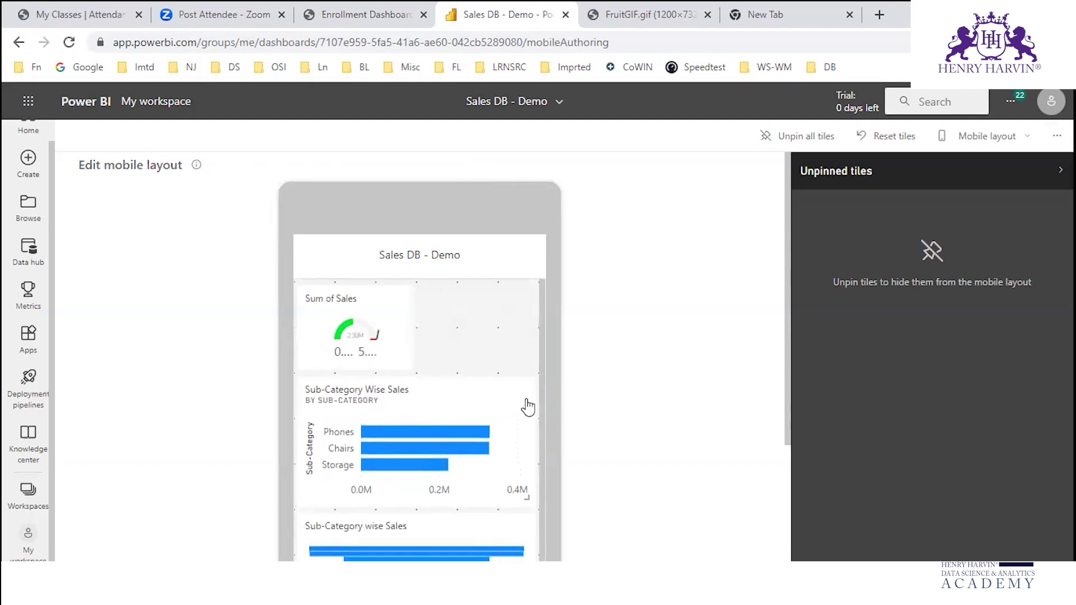
pyautogui.moveTo(499, 474); pyautogui.dragTo(416, 461)
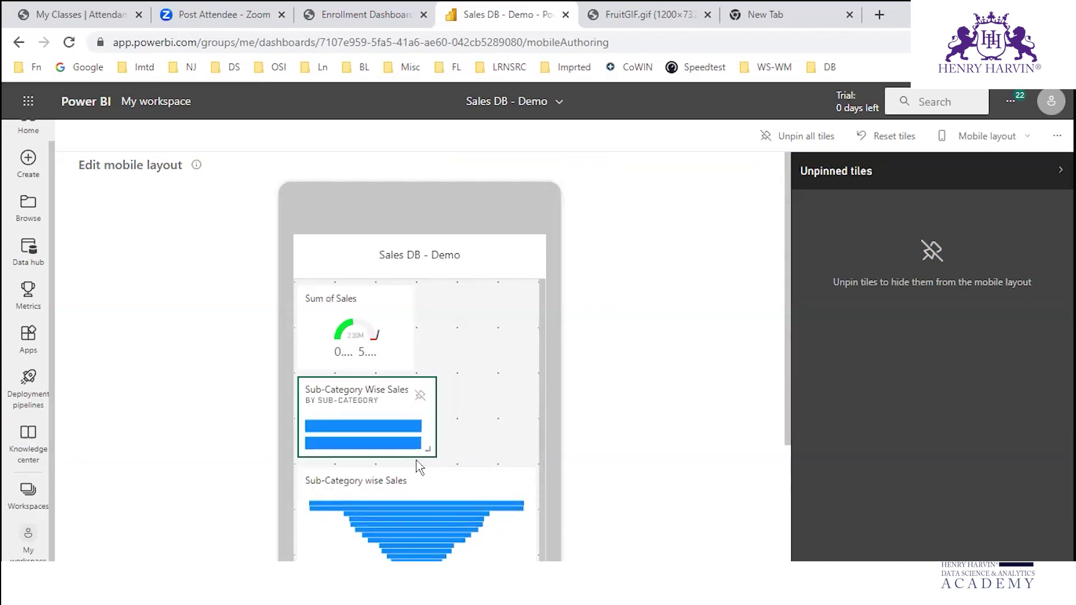
pyautogui.moveTo(435, 414); pyautogui.dragTo(374, 411)
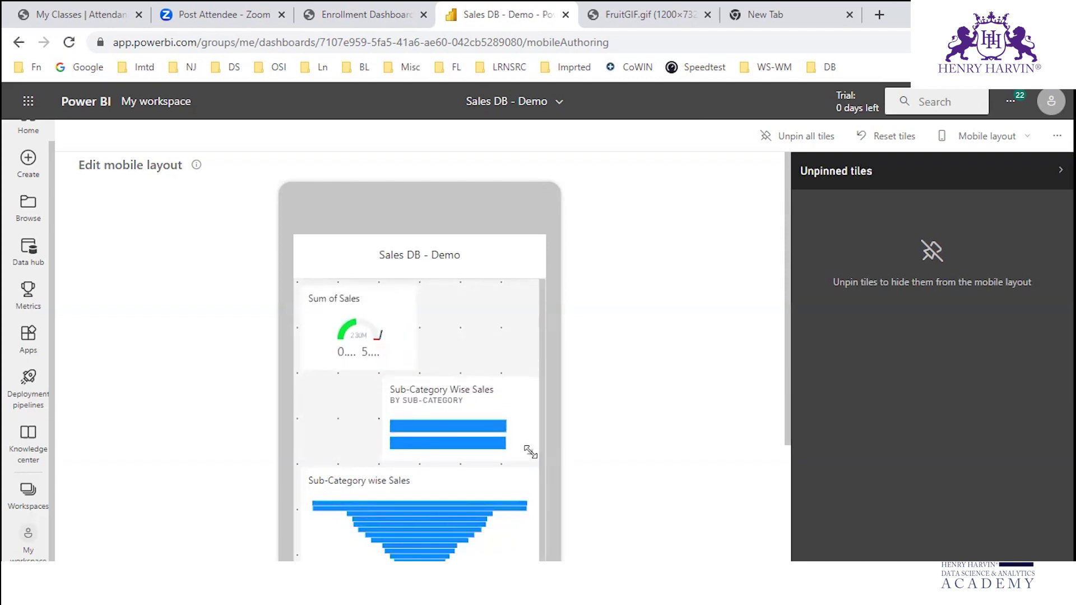
pyautogui.moveTo(531, 449); pyautogui.dragTo(482, 453)
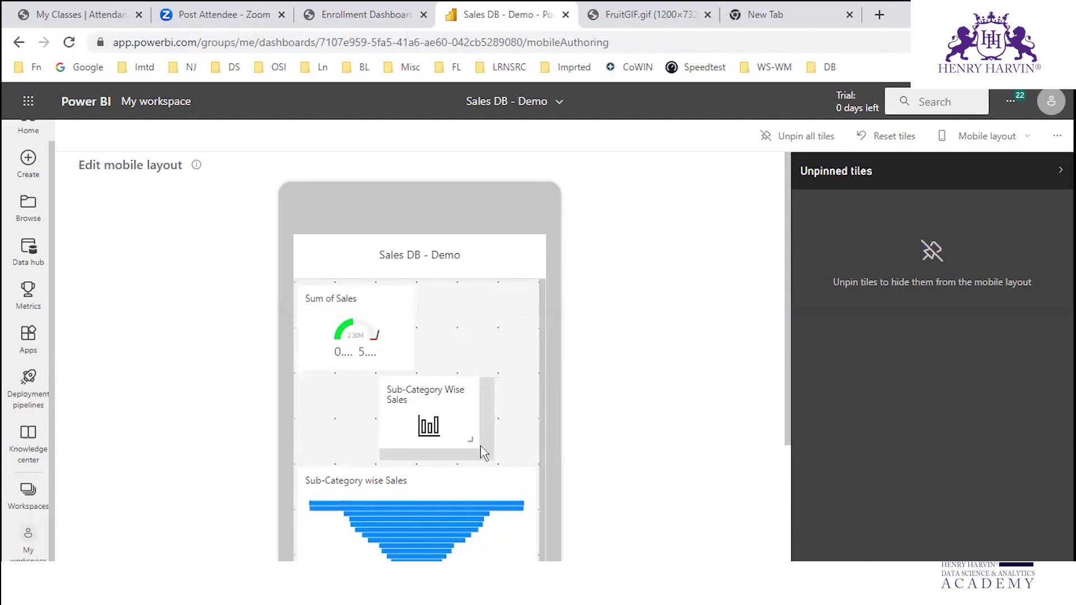
pyautogui.moveTo(476, 391); pyautogui.dragTo(526, 316)
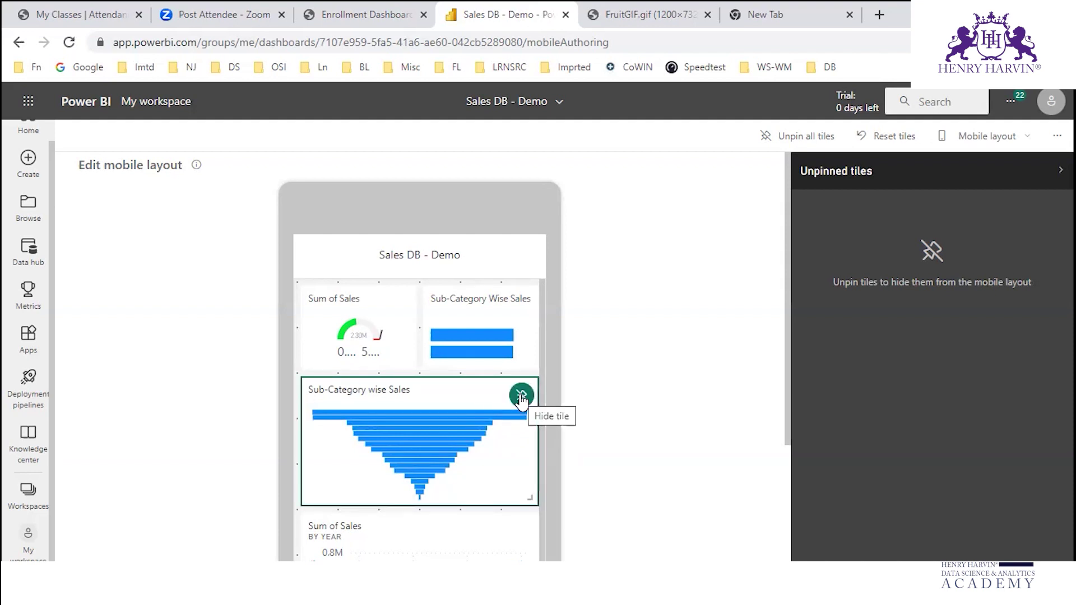
# - Make the Sales by Segment pie chart tile taller and reduce the height of the Filters-Bookmark tile in the phone layout
pyautogui.scroll(-5, 504, 452)
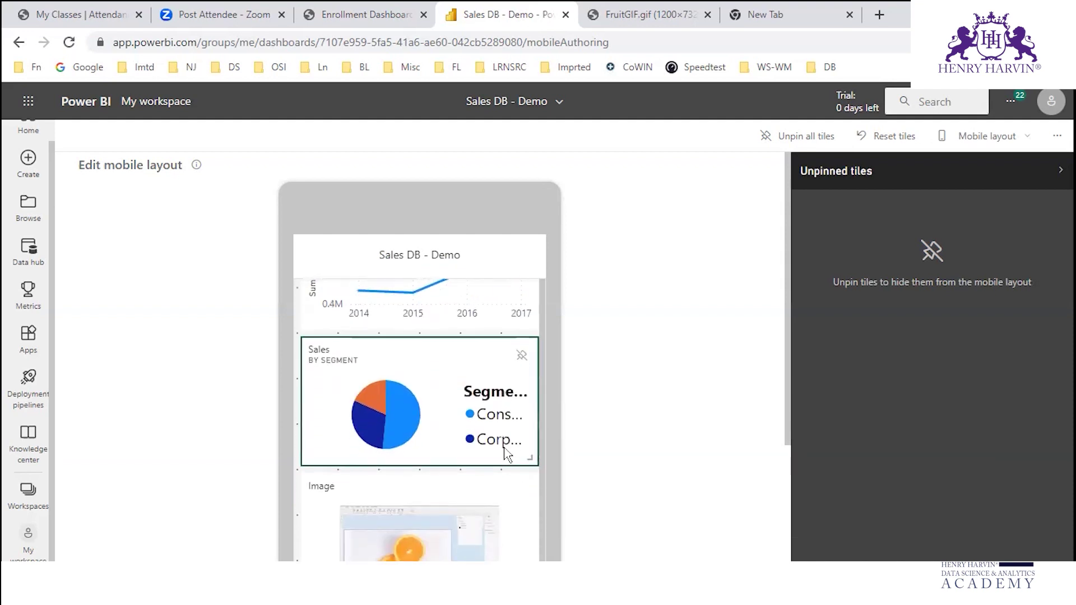
pyautogui.moveTo(529, 455); pyautogui.dragTo(567, 475)
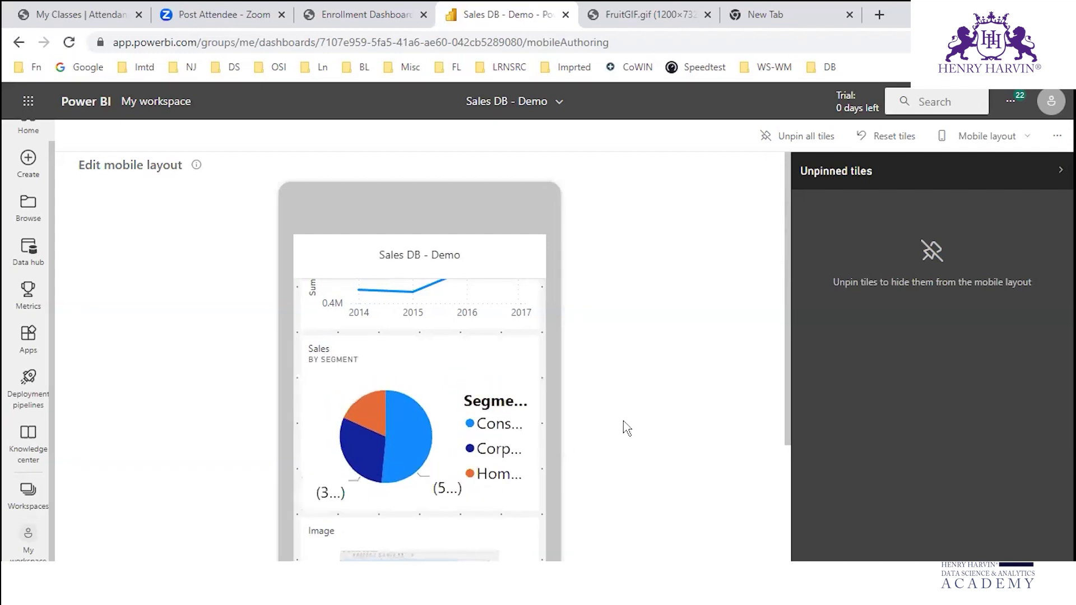
pyautogui.scroll(-10, 581, 415)
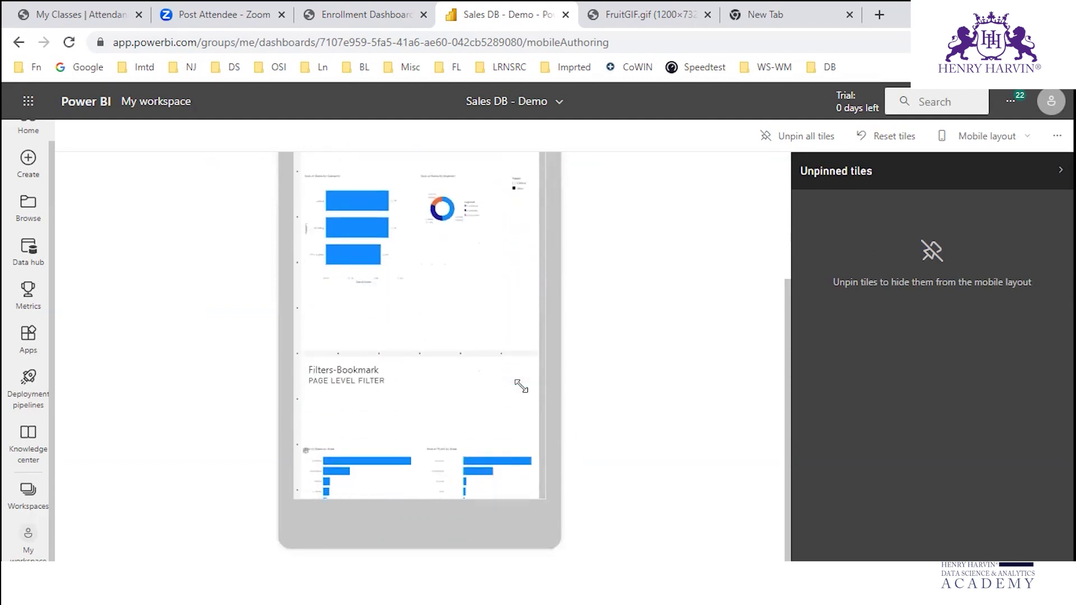
pyautogui.scroll(-3, 521, 387)
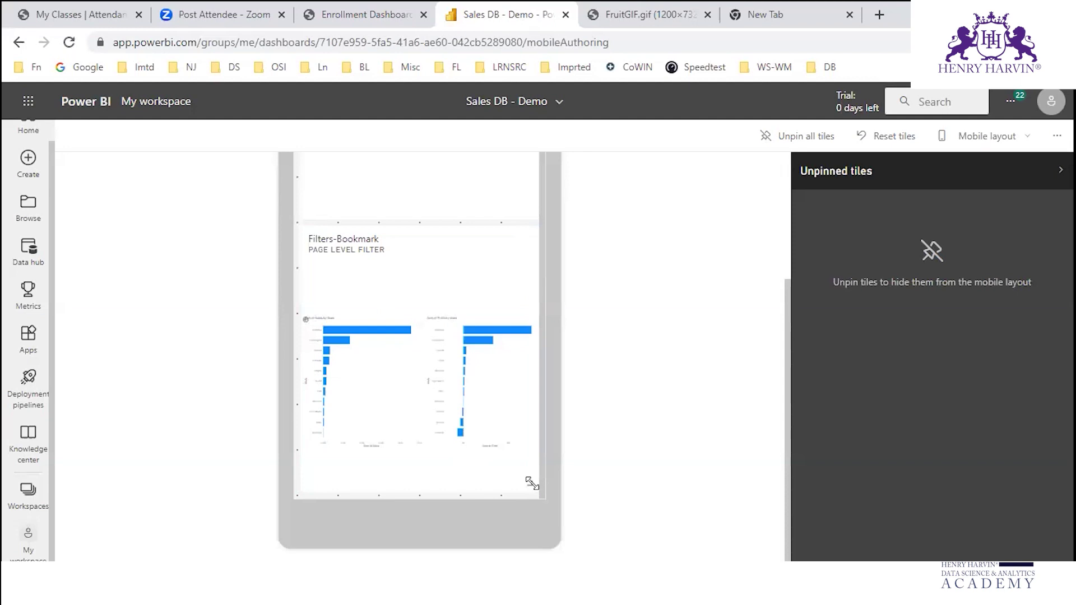
pyautogui.moveTo(533, 482); pyautogui.dragTo(525, 355)
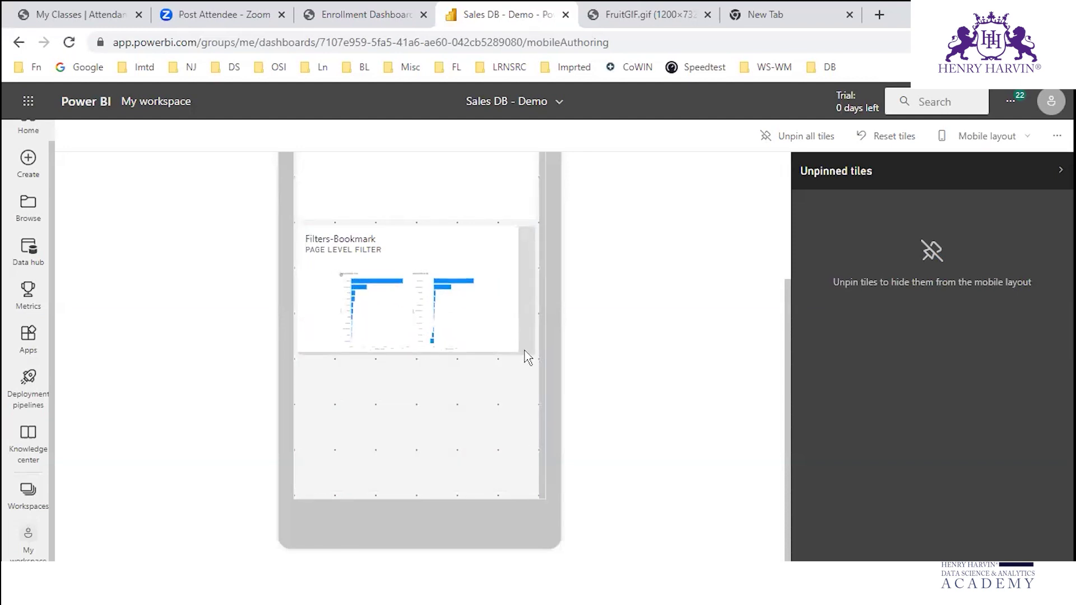
pyautogui.scroll(3, 523, 348)
pyautogui.scroll(-5, 529, 397)
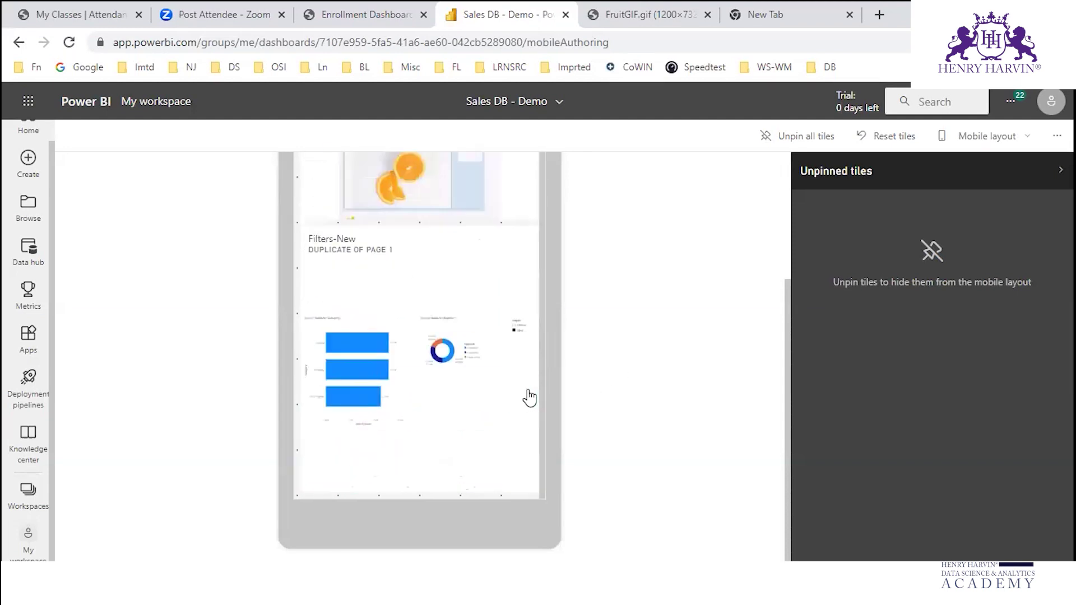
# - Hide the Sub-Category wise Sales funnel tile from the phone layout, pin it back and check its new position in the layout
pyautogui.scroll(4, 697, 370)
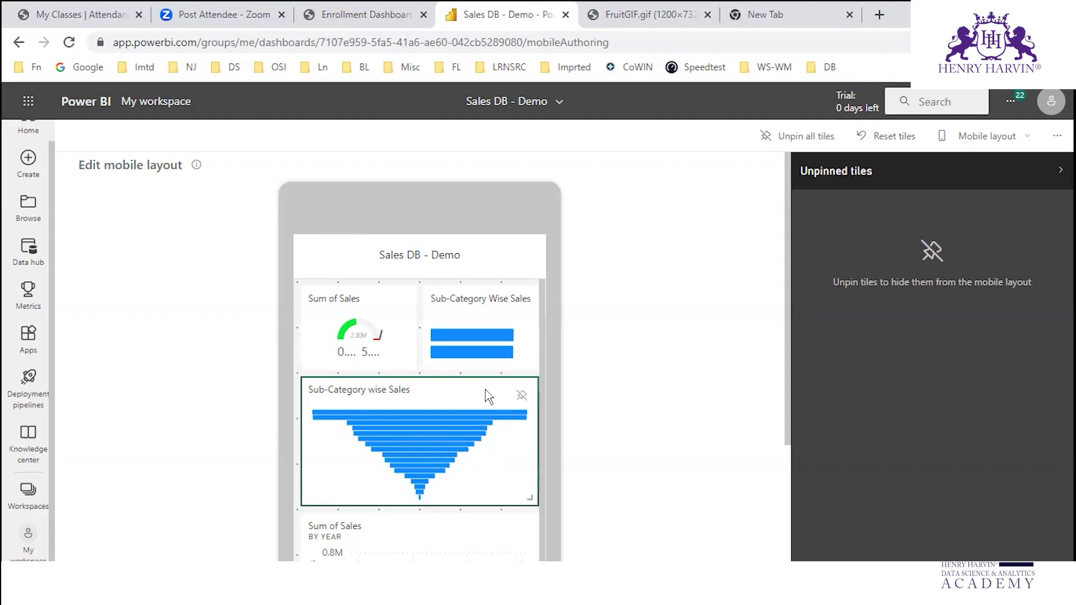
pyautogui.click(521, 396)
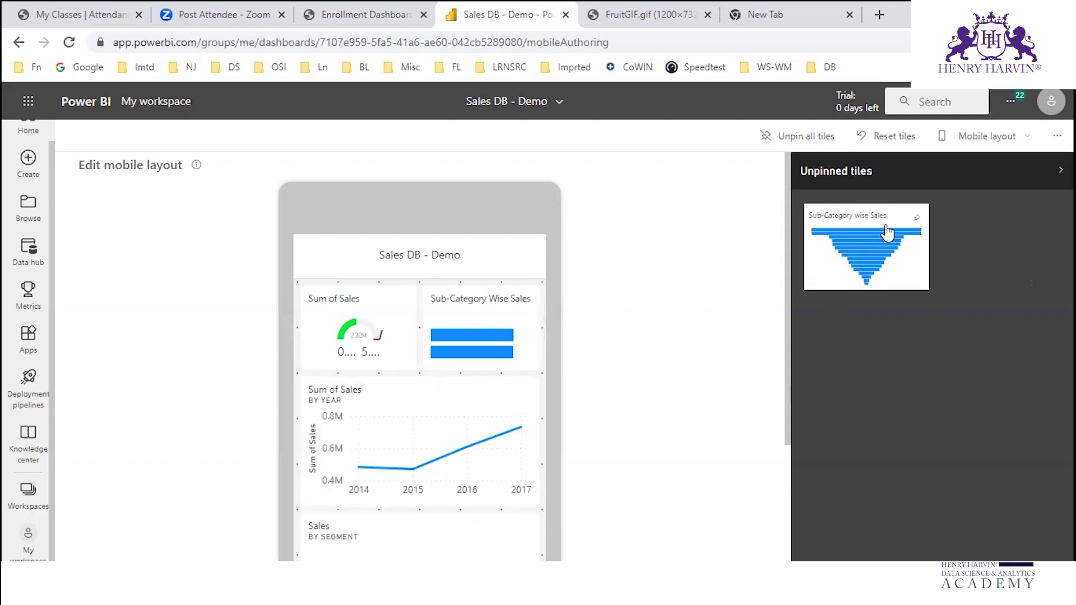
pyautogui.click(916, 218)
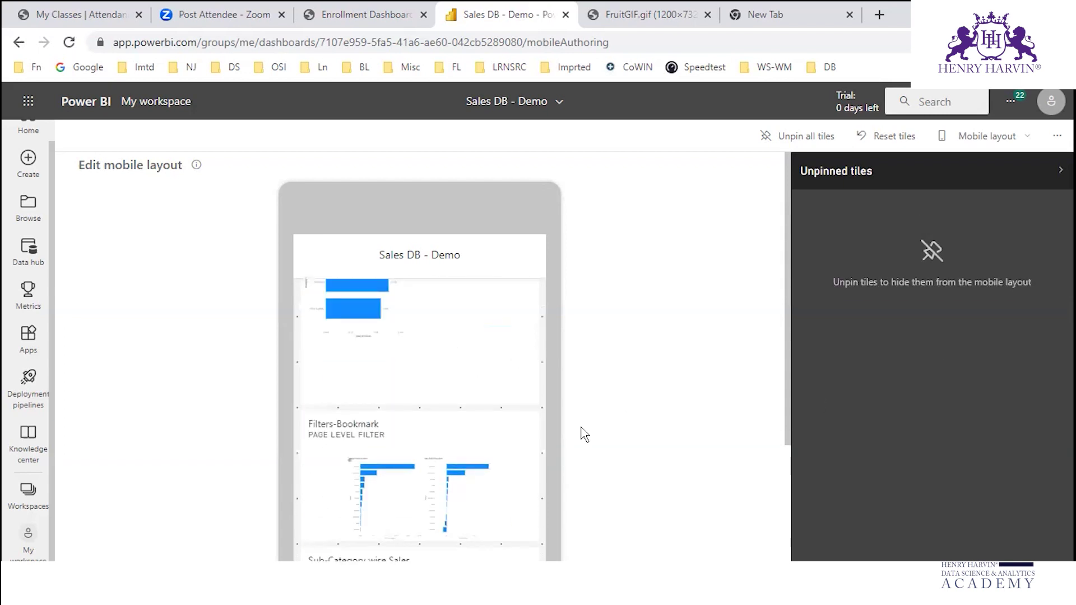
pyautogui.scroll(-3, 477, 443)
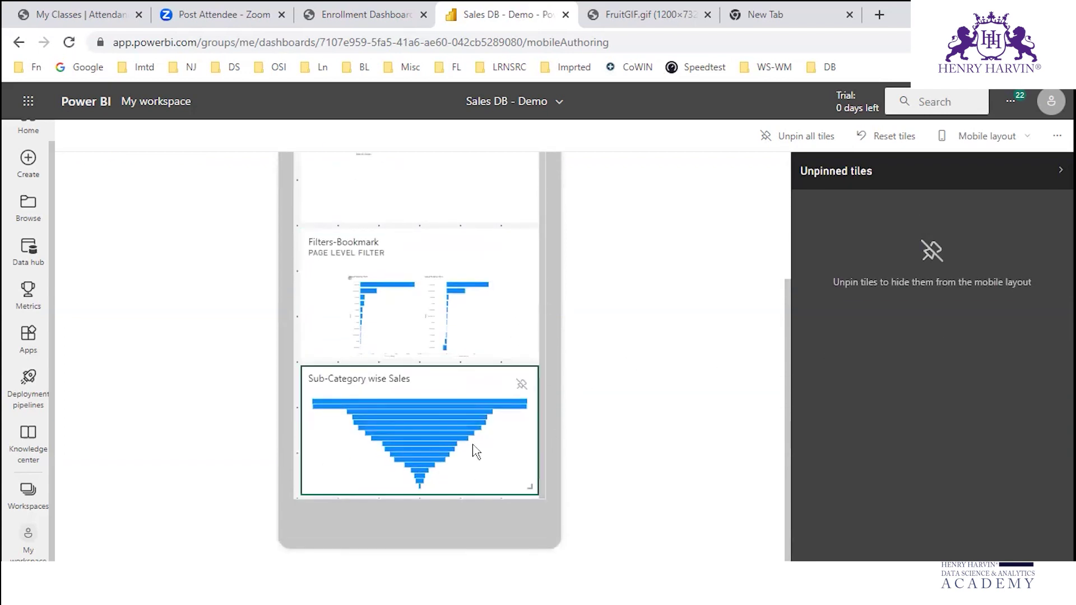
pyautogui.scroll(8, 534, 402)
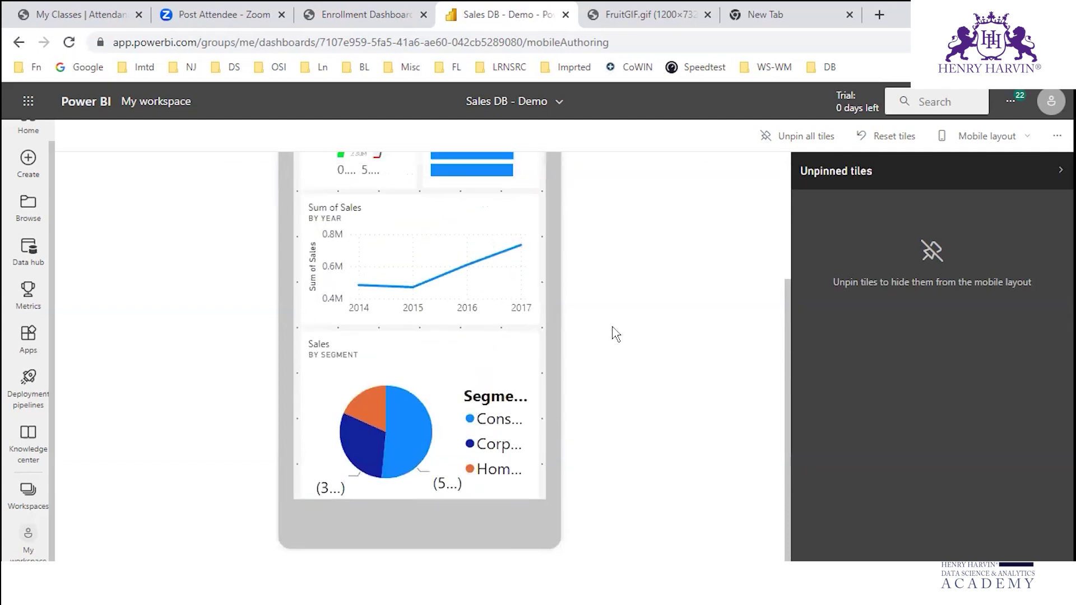
pyautogui.scroll(3, 613, 332)
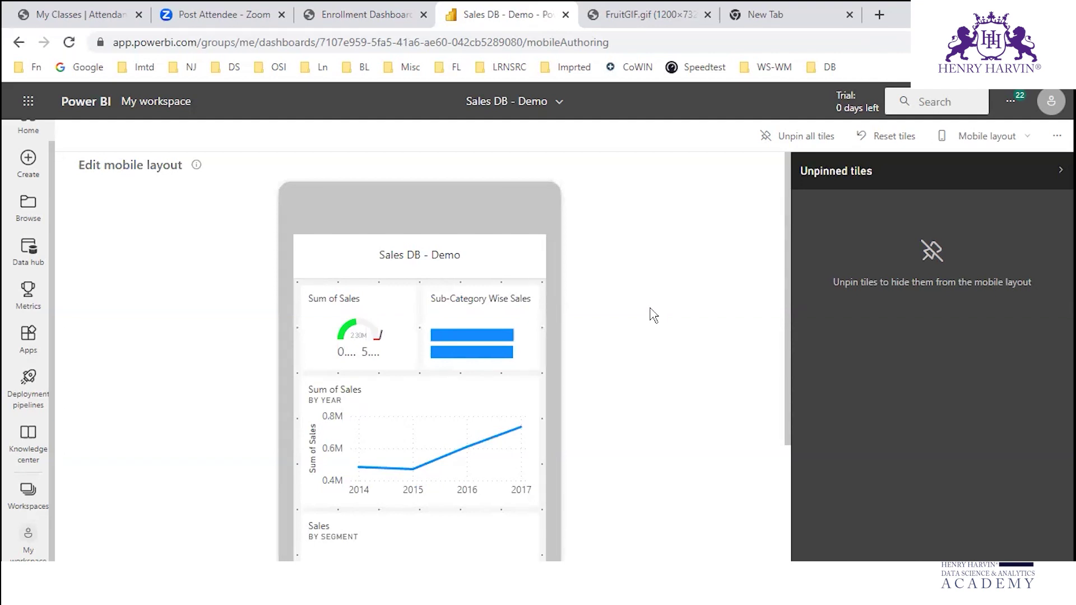
# - Switch the dashboard from mobile layout to web layout and look through its tiles
pyautogui.click(1025, 136)
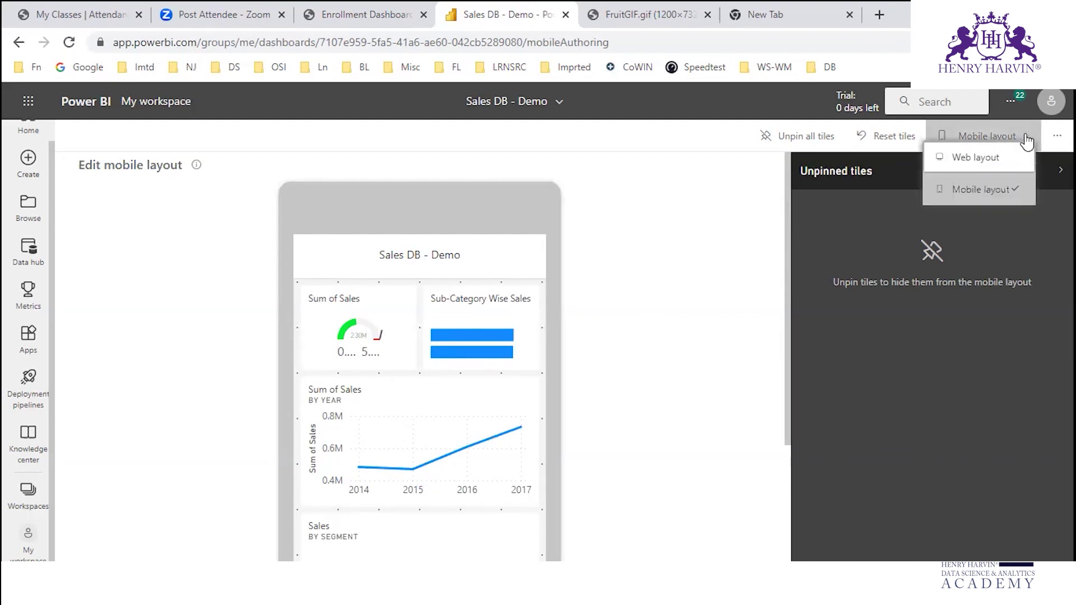
pyautogui.click(723, 218)
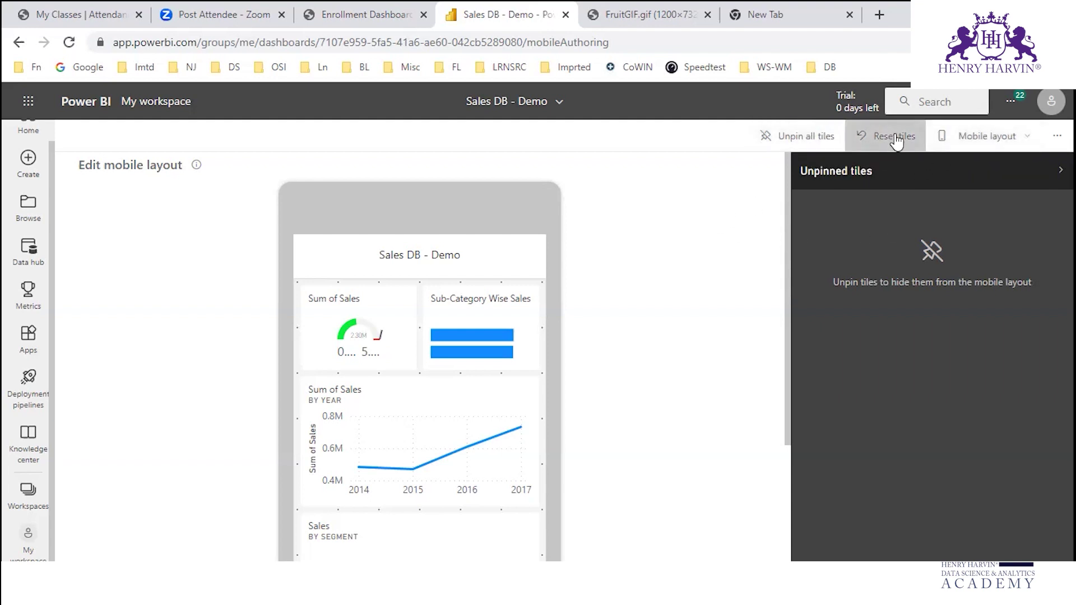
pyautogui.click(1027, 137)
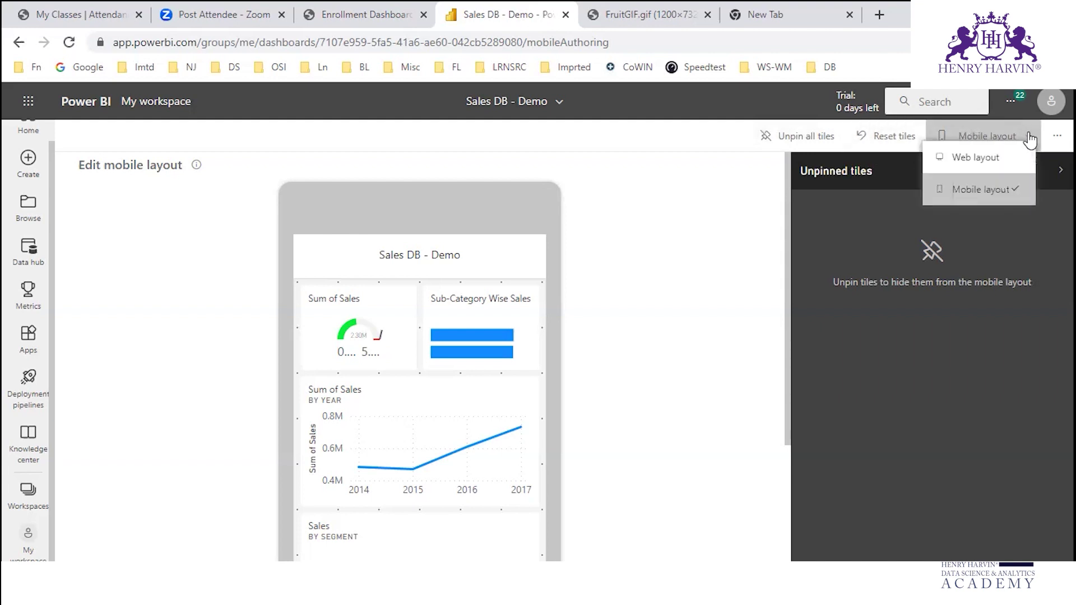
pyautogui.click(1000, 161)
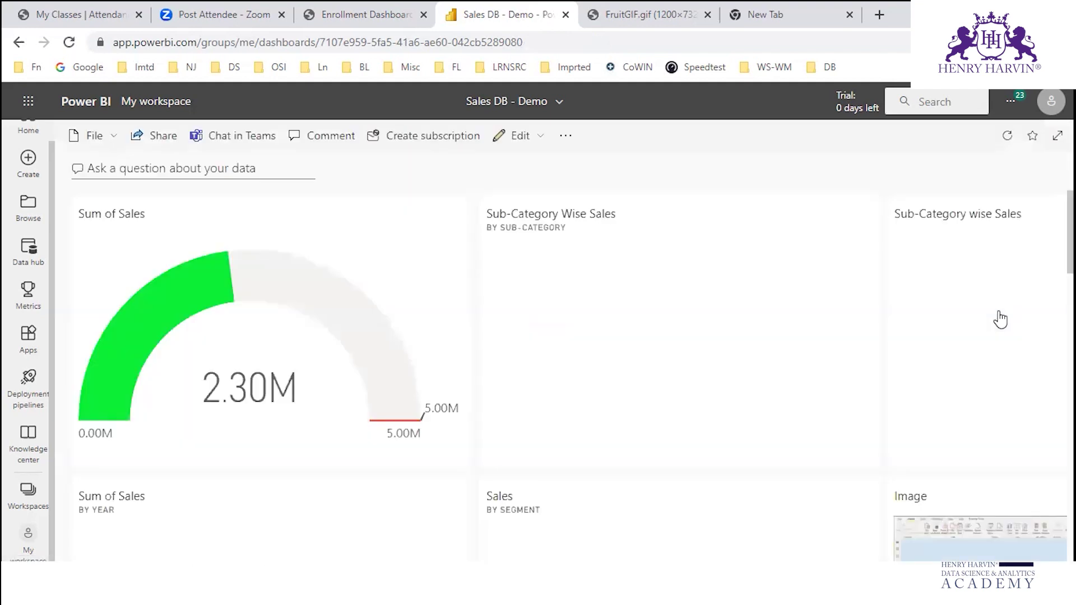
pyautogui.scroll(-2, 763, 402)
pyautogui.scroll(-15, 763, 402)
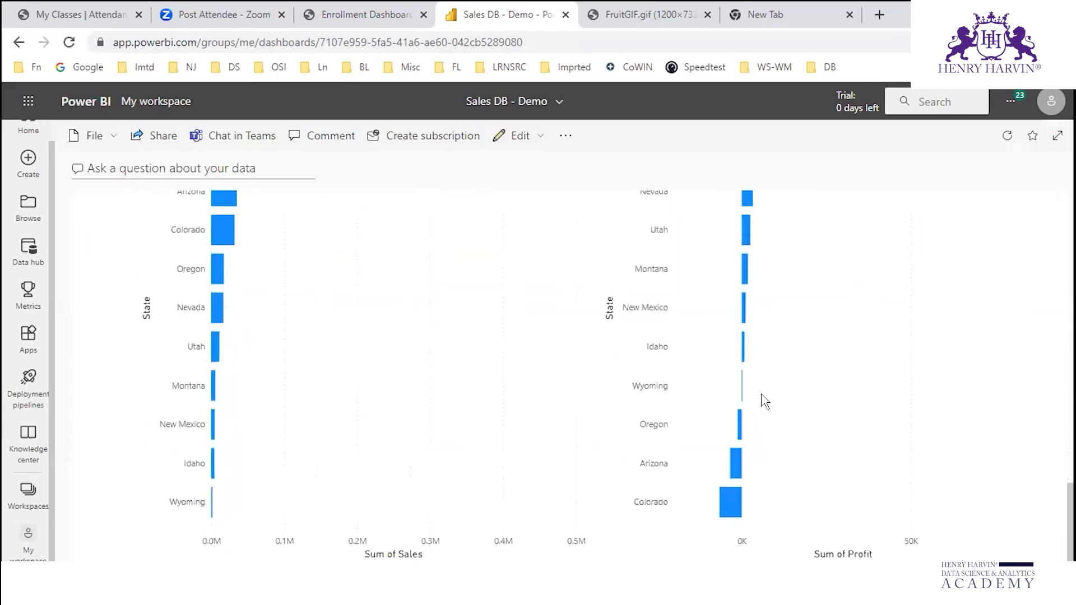
pyautogui.scroll(17, 763, 402)
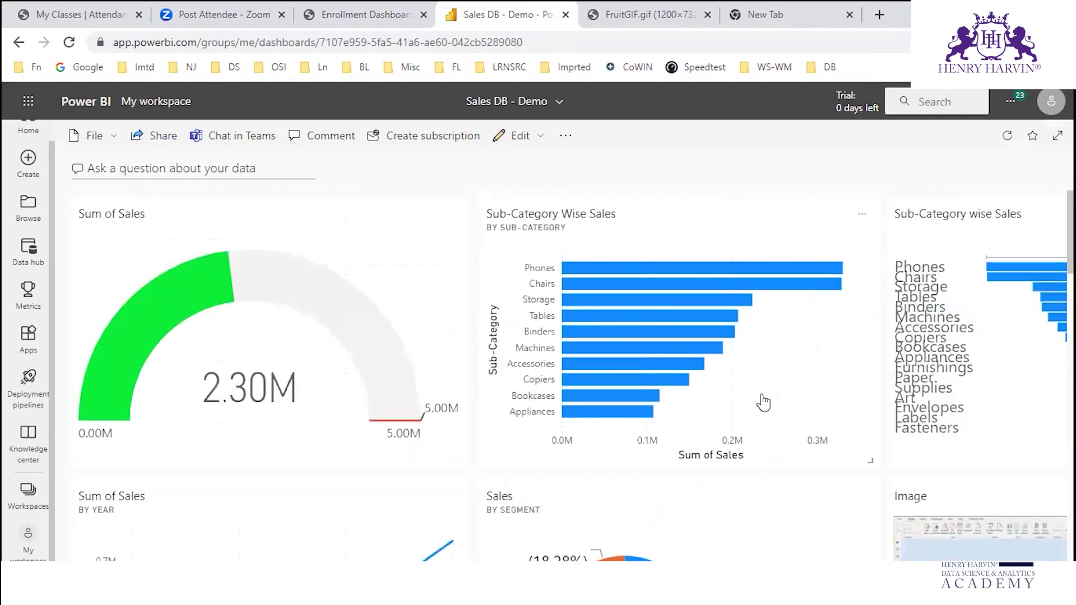
# - Reopen the dashboard's mobile layout
pyautogui.click(539, 137)
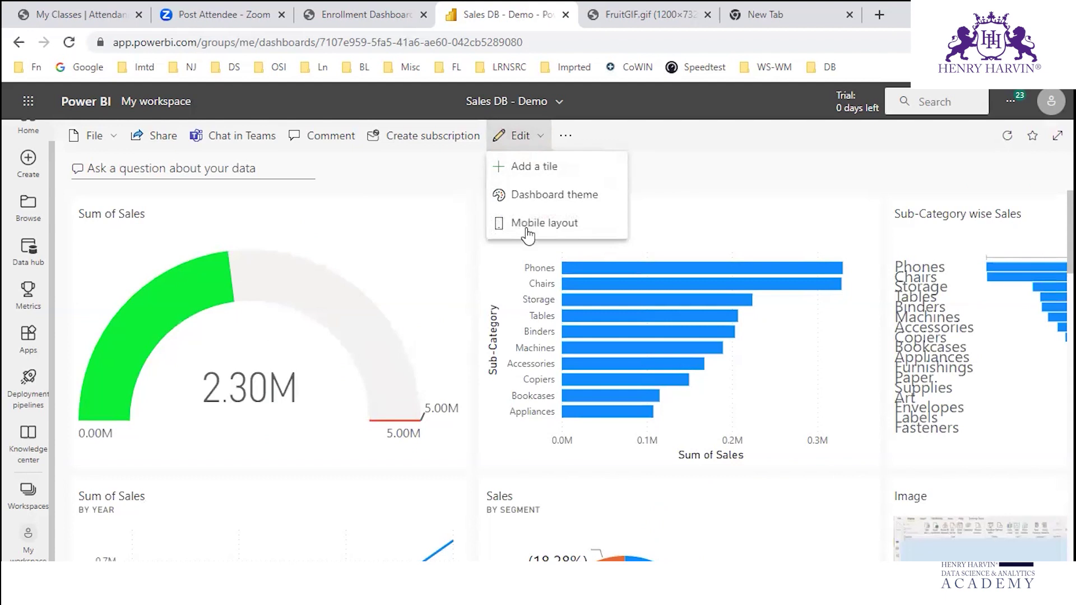
pyautogui.click(554, 224)
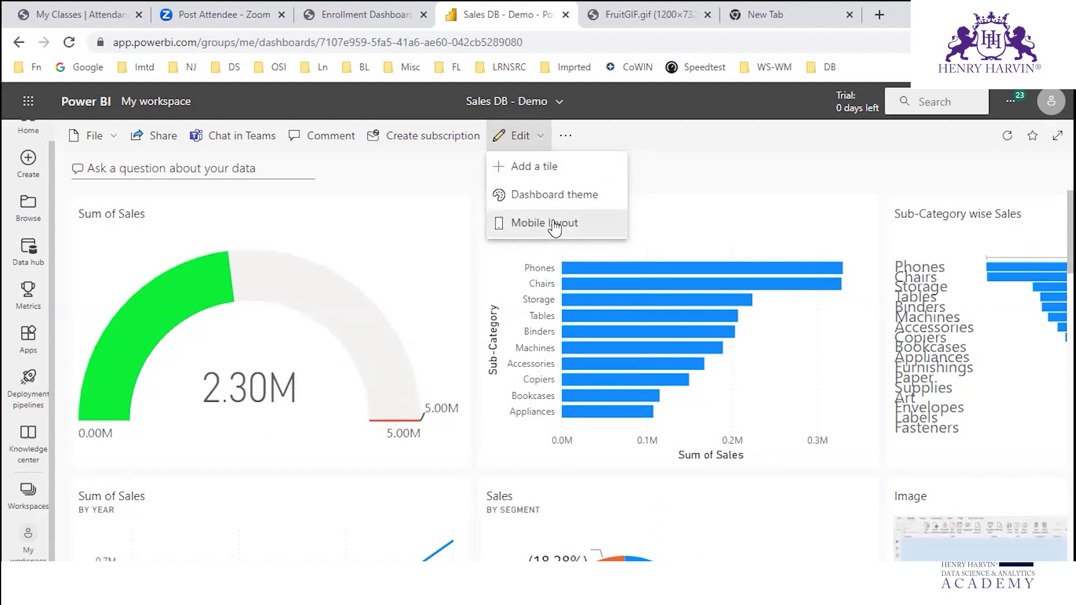